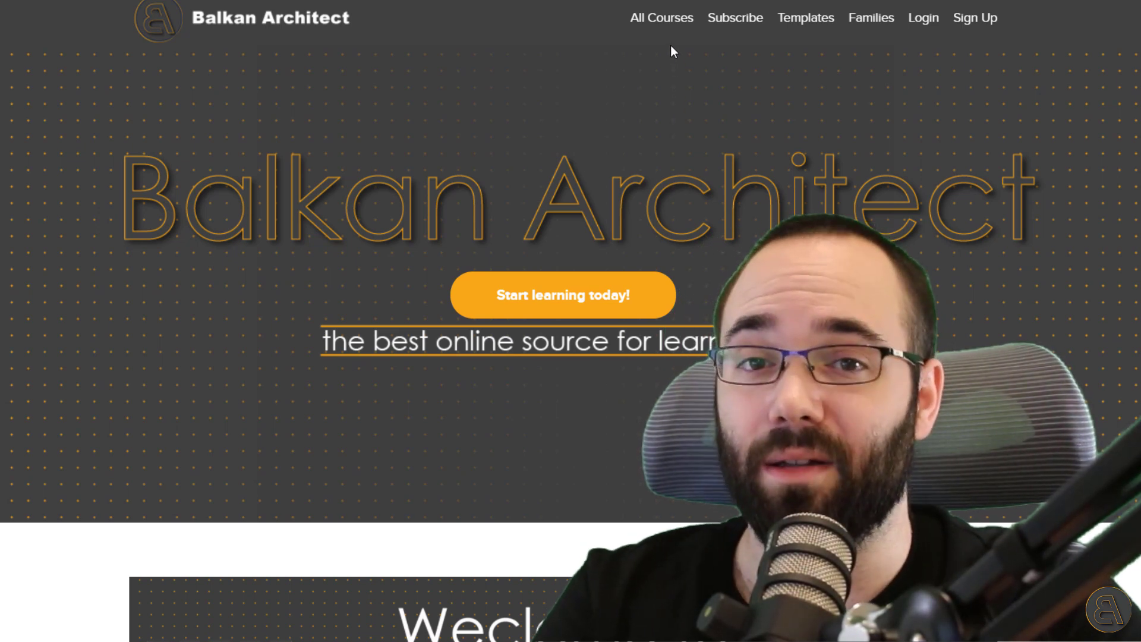
# Open the All Courses page and browse the Revit courses and the architecture template offers.
pyautogui.click(664, 23)
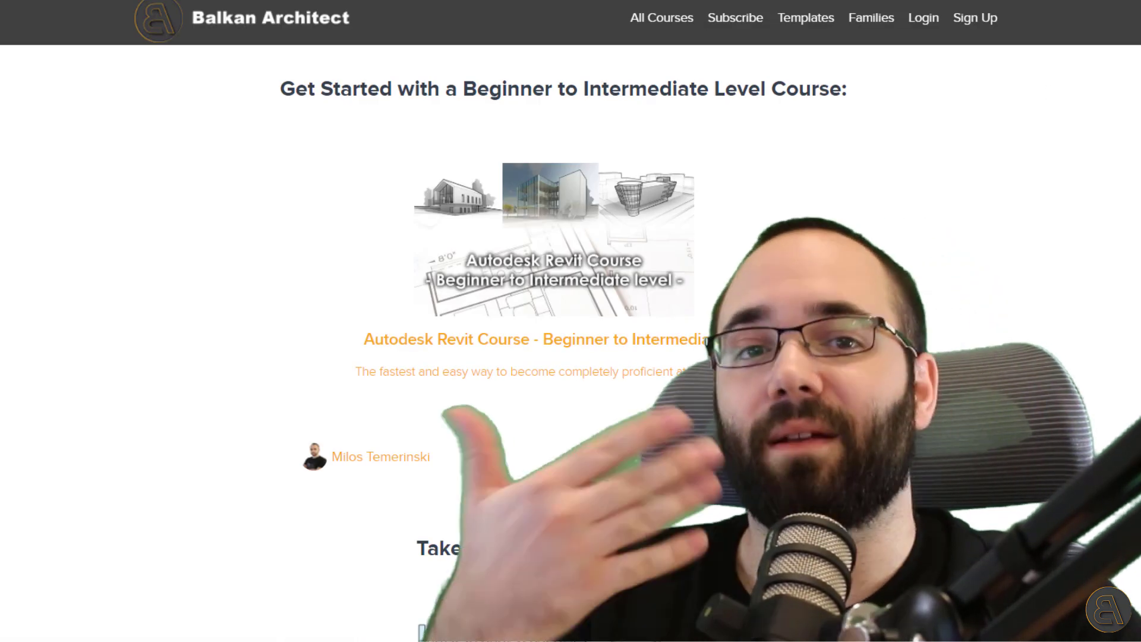
pyautogui.scroll(-10, 558, 357)
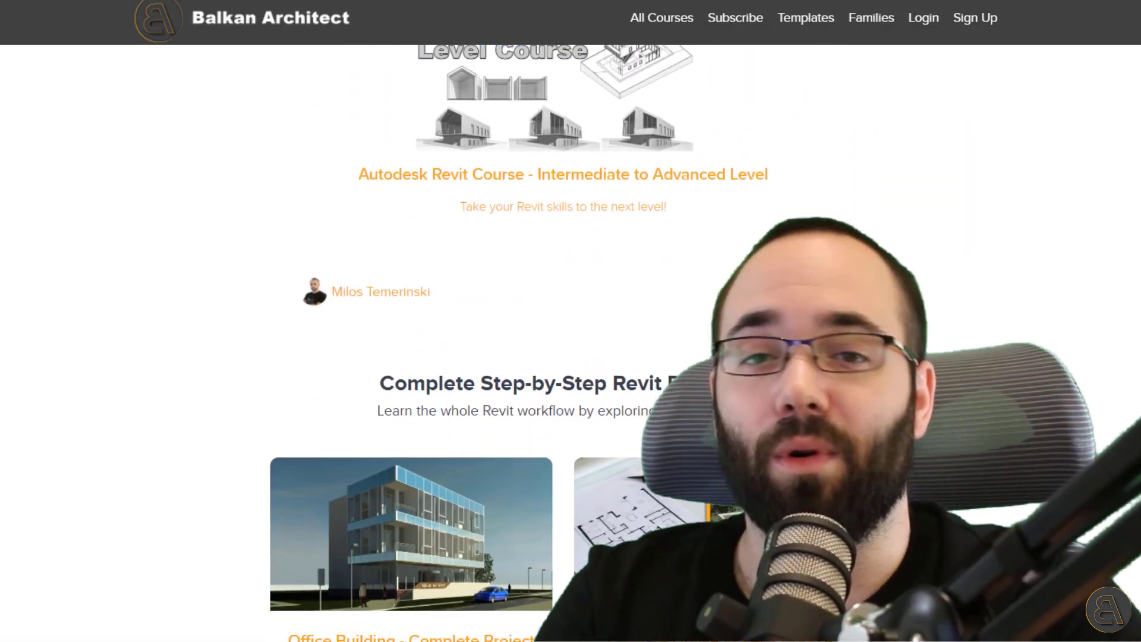
pyautogui.scroll(-15, 559, 356)
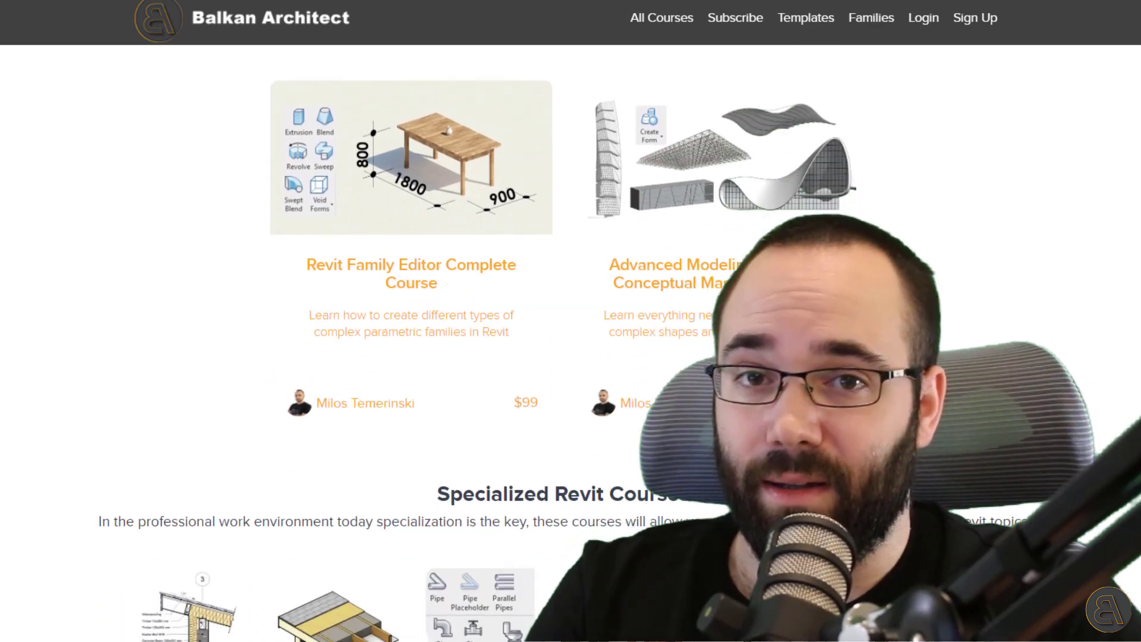
pyautogui.scroll(-6, 559, 357)
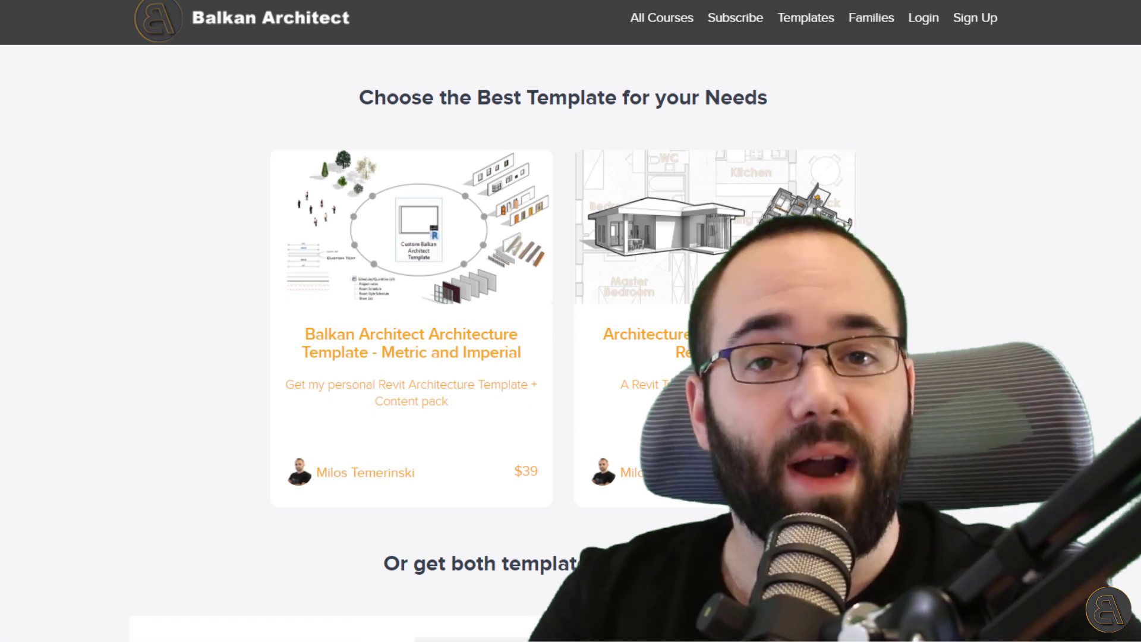
pyautogui.scroll(-1, 487, 355)
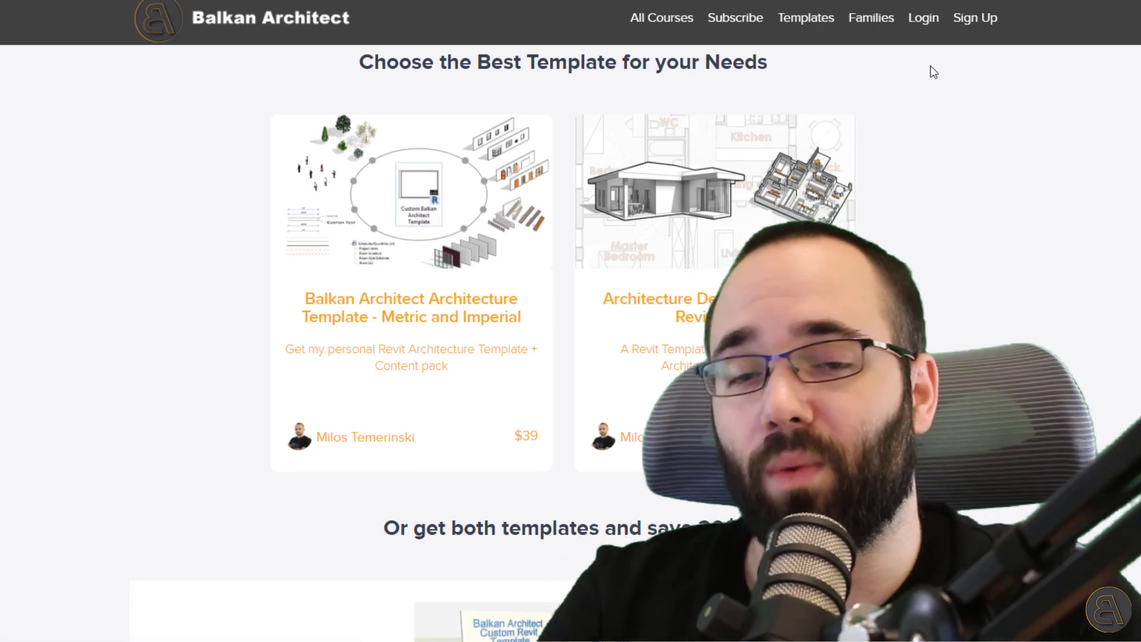
# Open the Families page and look through the tree, door, human figure and car family packs.
pyautogui.click(869, 17)
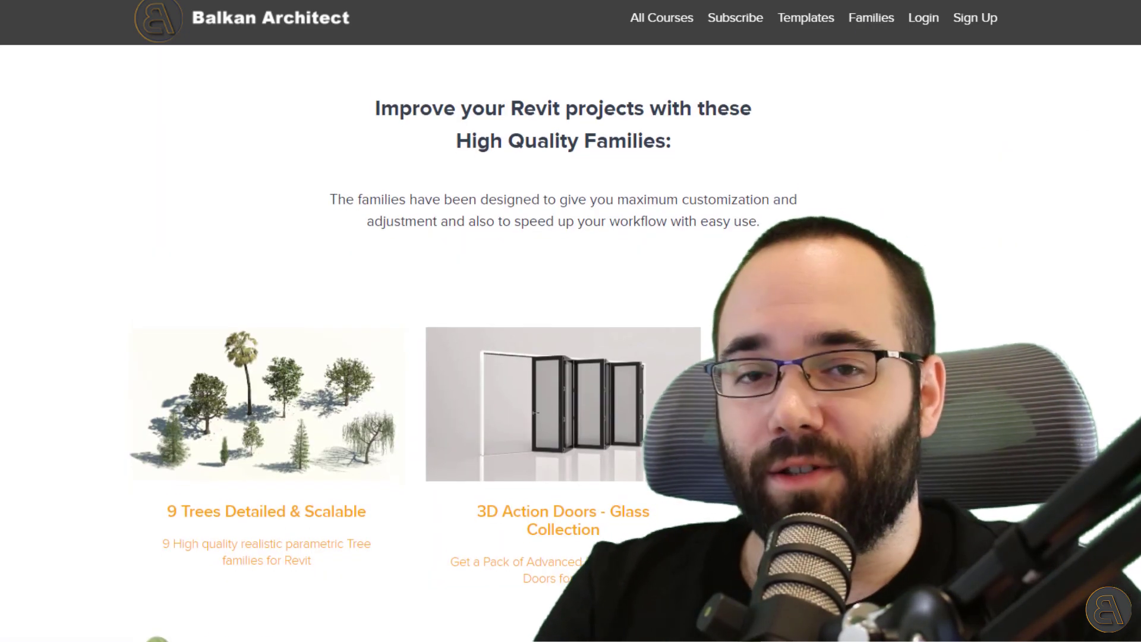
pyautogui.scroll(-3, 439, 356)
pyautogui.scroll(-3, 440, 356)
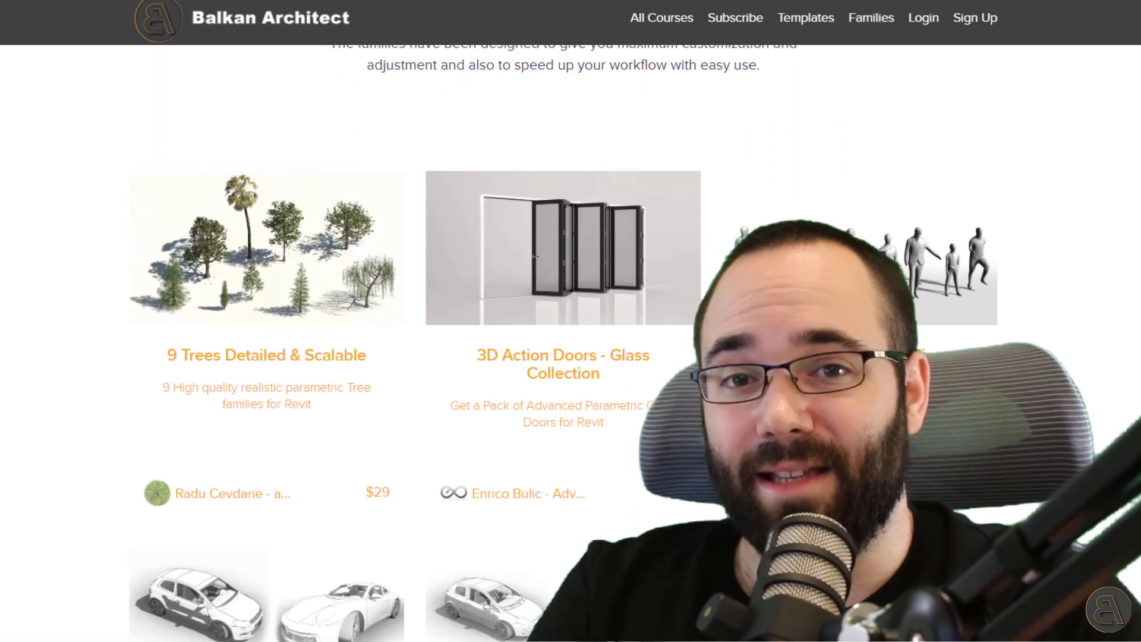
pyautogui.scroll(-3, 440, 356)
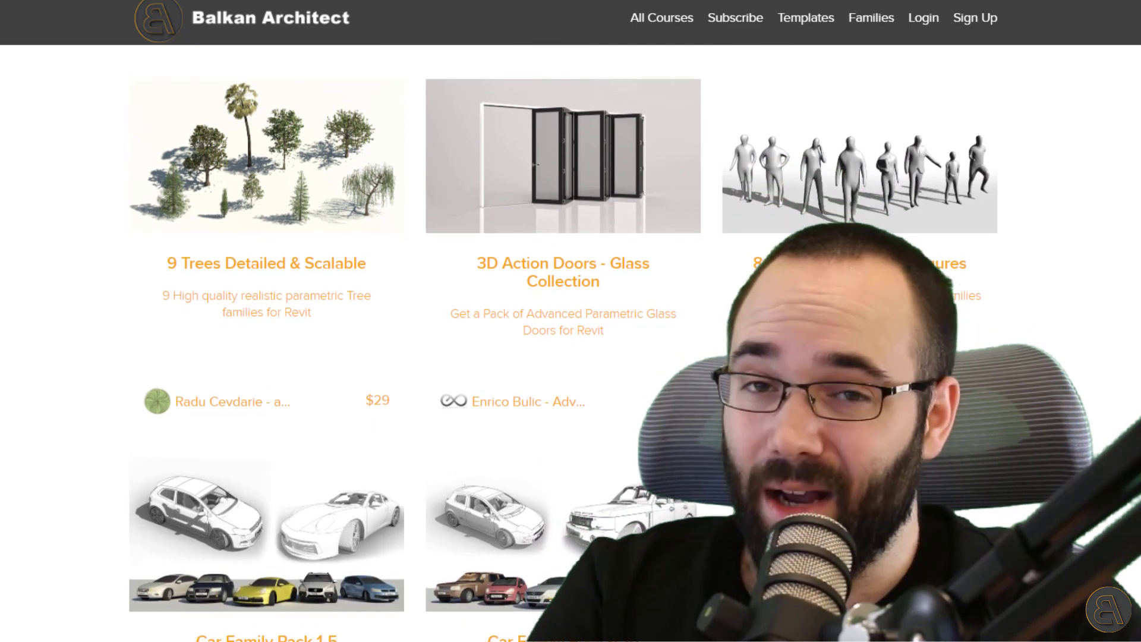
pyautogui.scroll(-2, 440, 356)
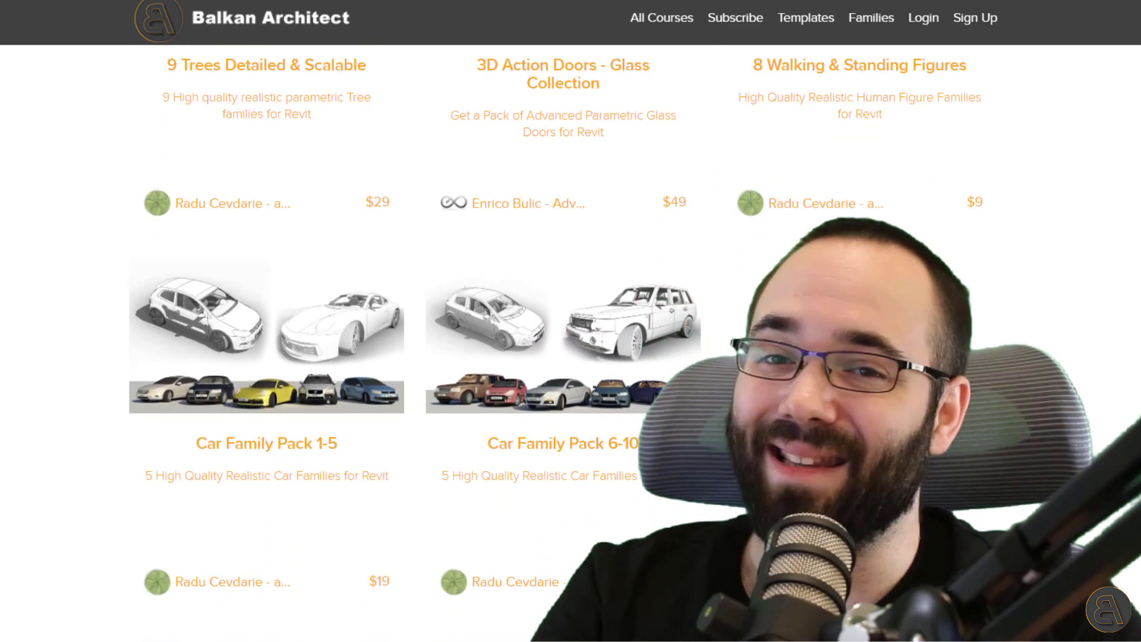
pyautogui.scroll(2, 440, 357)
pyautogui.scroll(4, 440, 356)
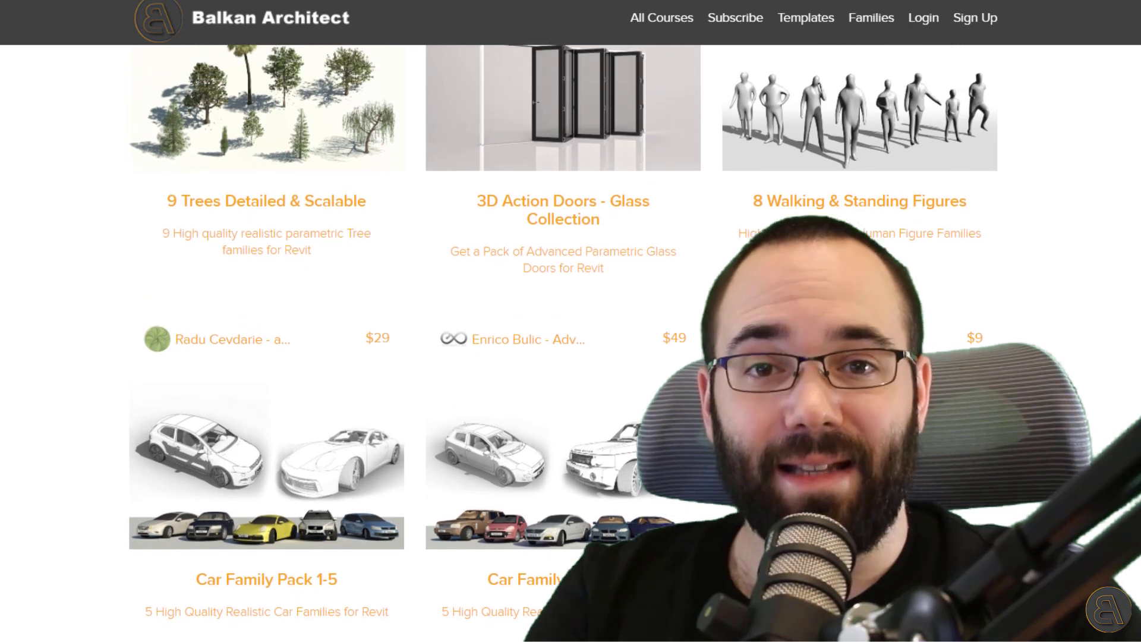
pyautogui.scroll(3, 558, 321)
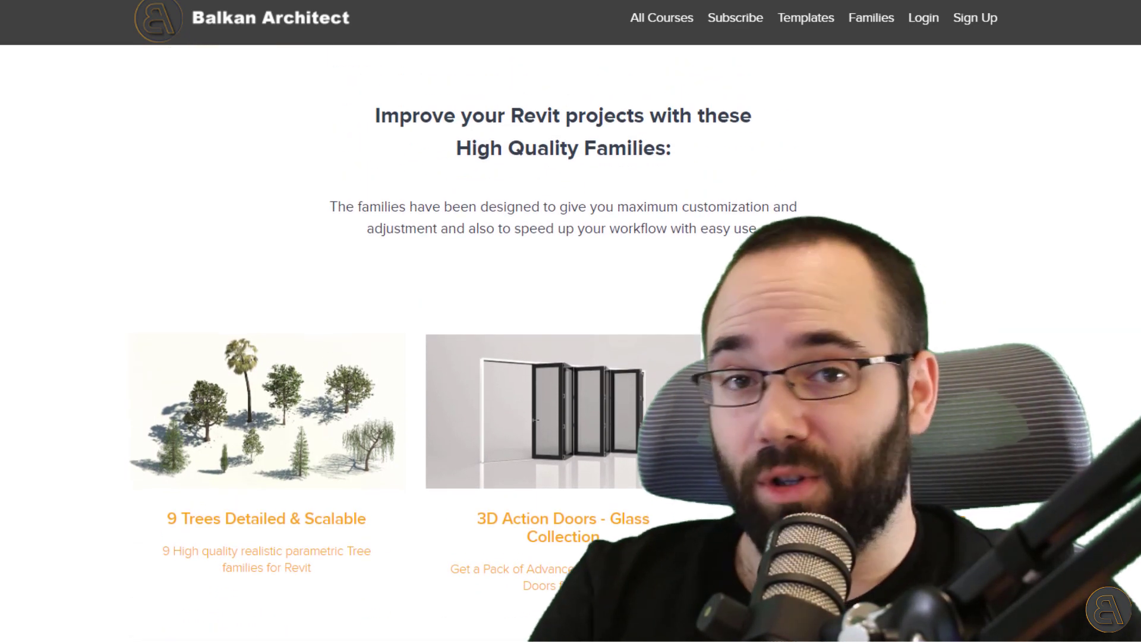
pyautogui.scroll(-5, 1032, 256)
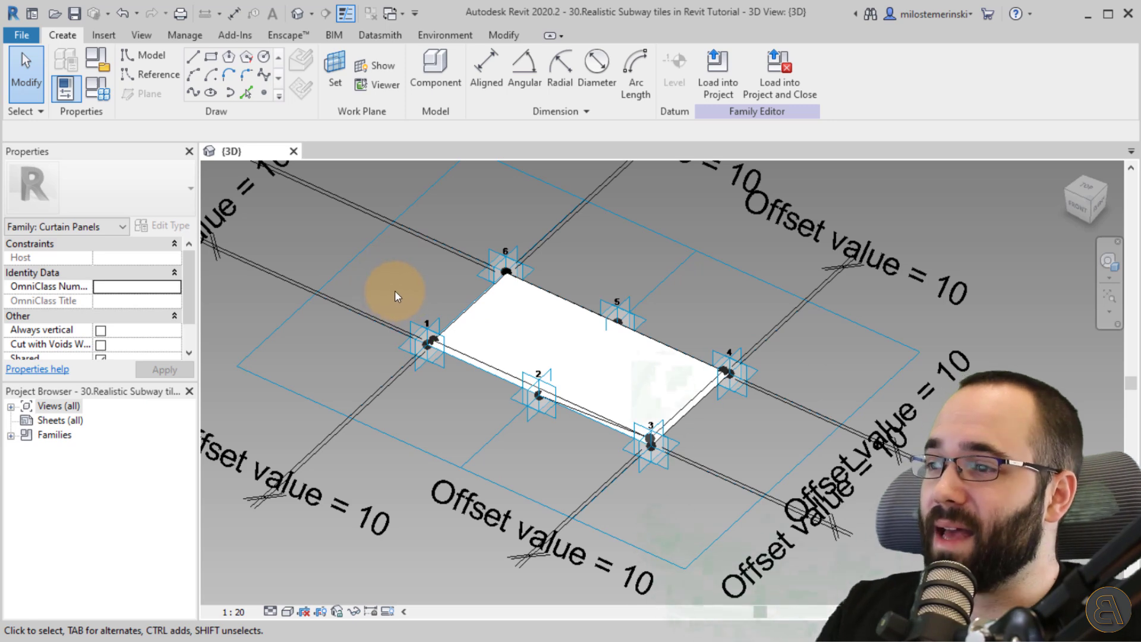
# In Revit, examine the finished subway tile panel family, including its adaptive points and the offset reference points around the tile.
pyautogui.moveTo(386, 289); pyautogui.dragTo(381, 298, button='middle')
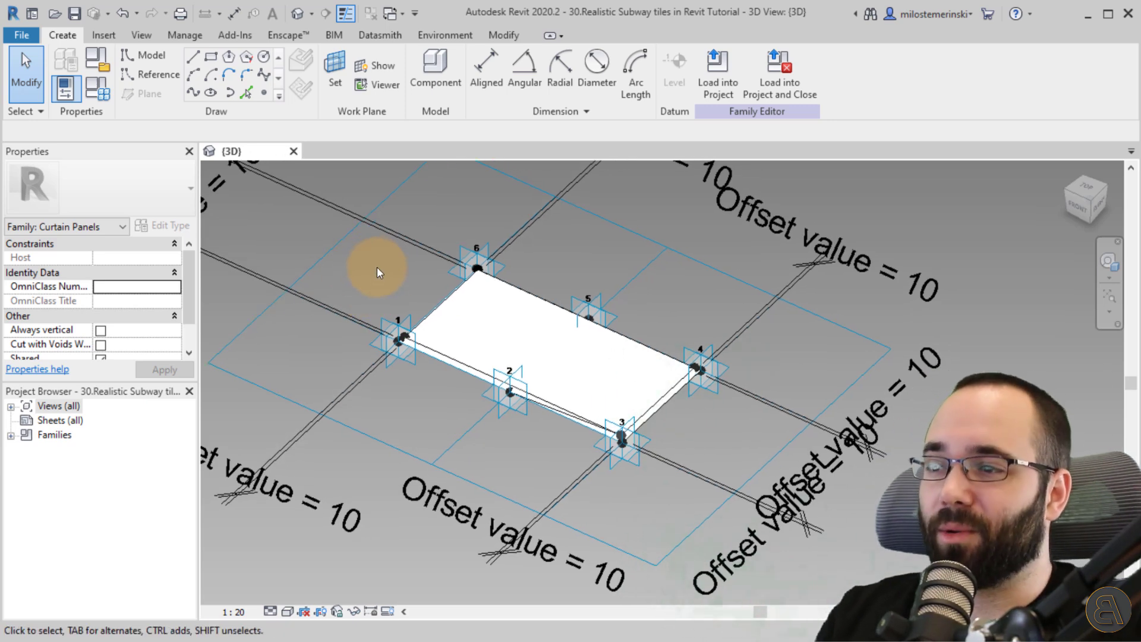
pyautogui.keyDown('shift'); pyautogui.moveTo(433, 404); pyautogui.dragTo(394, 369, button='middle'); pyautogui.keyUp('shift')
pyautogui.scroll(8, 386, 359)
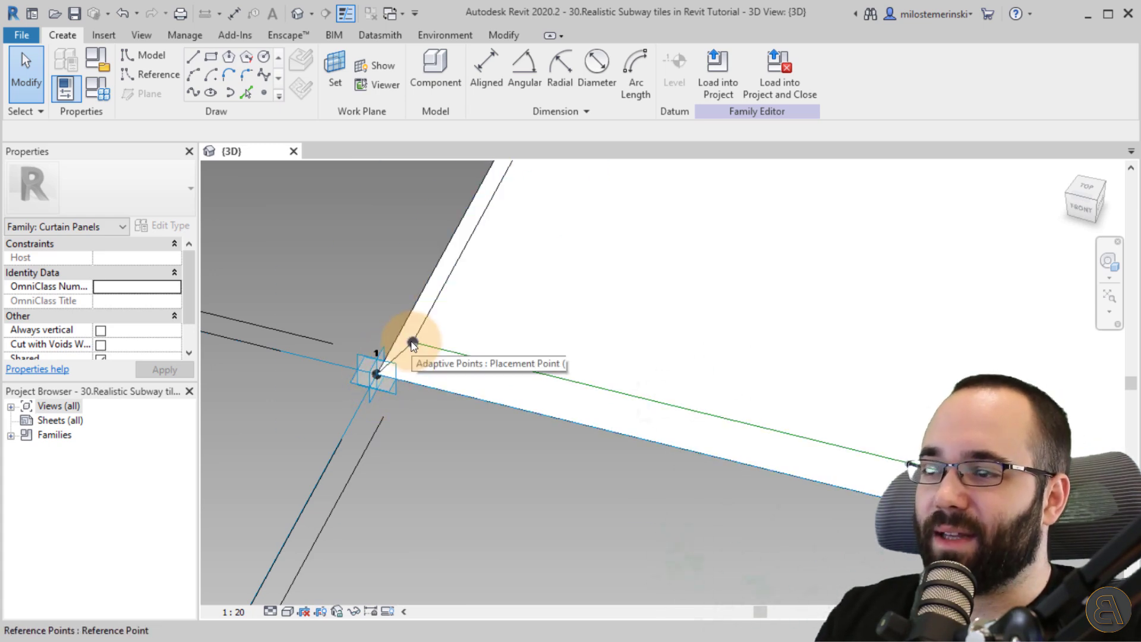
pyautogui.click(413, 344)
pyautogui.click(466, 379)
pyautogui.scroll(-3, 466, 378)
pyautogui.keyDown('shift'); pyautogui.moveTo(467, 378); pyautogui.dragTo(540, 402, button='middle'); pyautogui.keyUp('shift')
pyautogui.scroll(-2, 575, 340)
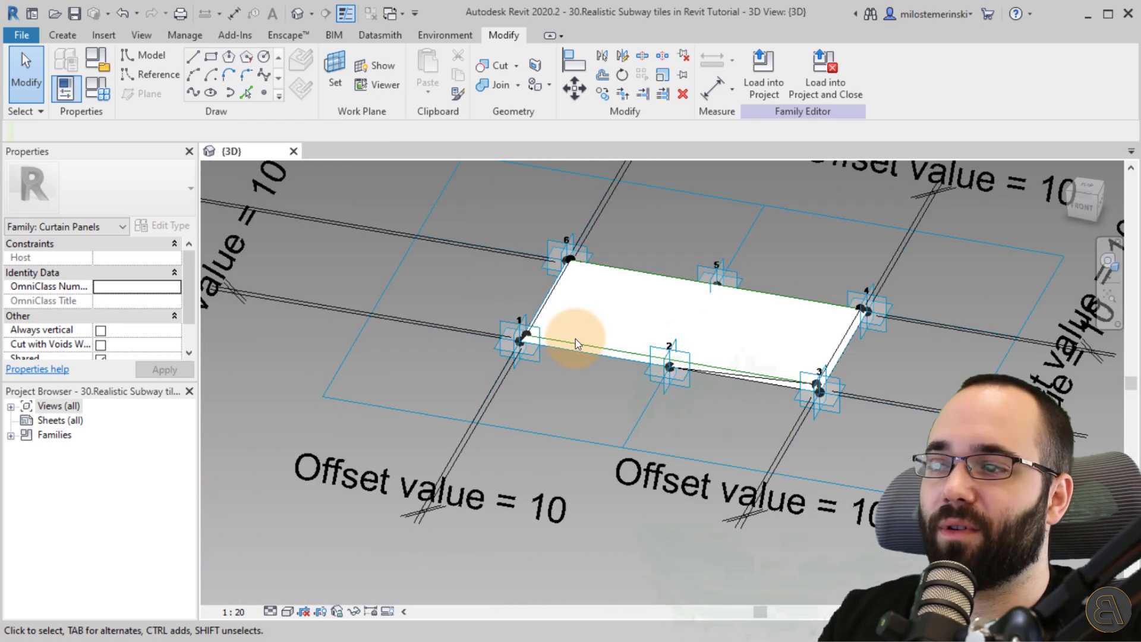
pyautogui.scroll(-2, 575, 340)
pyautogui.keyDown('shift'); pyautogui.moveTo(575, 340); pyautogui.dragTo(580, 385, button='middle'); pyautogui.keyUp('shift')
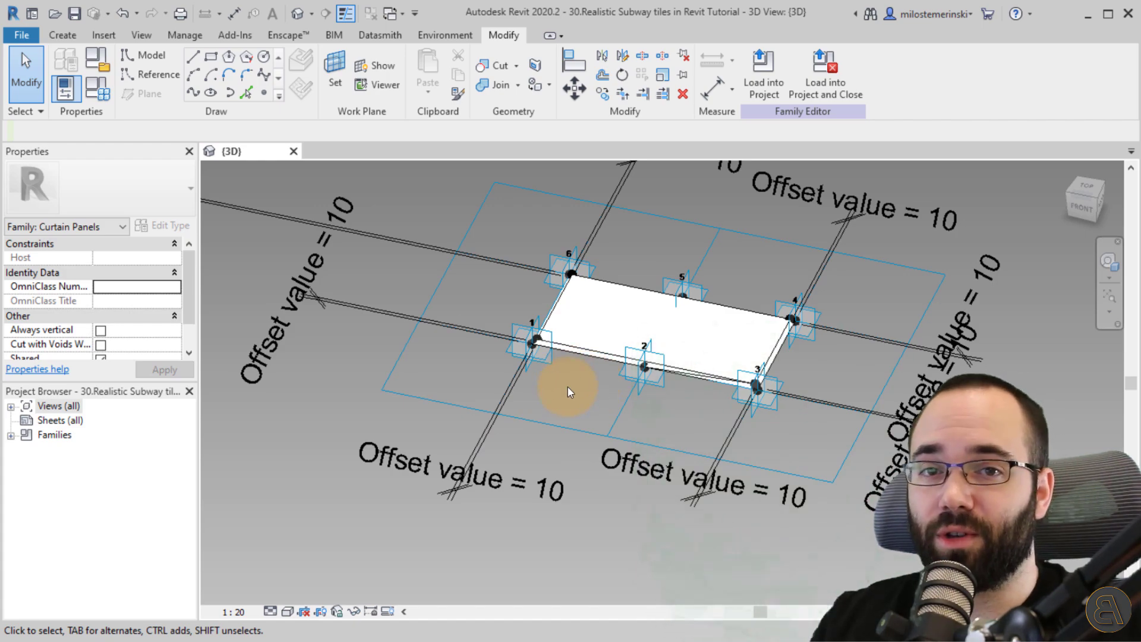
pyautogui.keyDown('shift'); pyautogui.moveTo(568, 379); pyautogui.dragTo(546, 385, button='middle'); pyautogui.keyUp('shift')
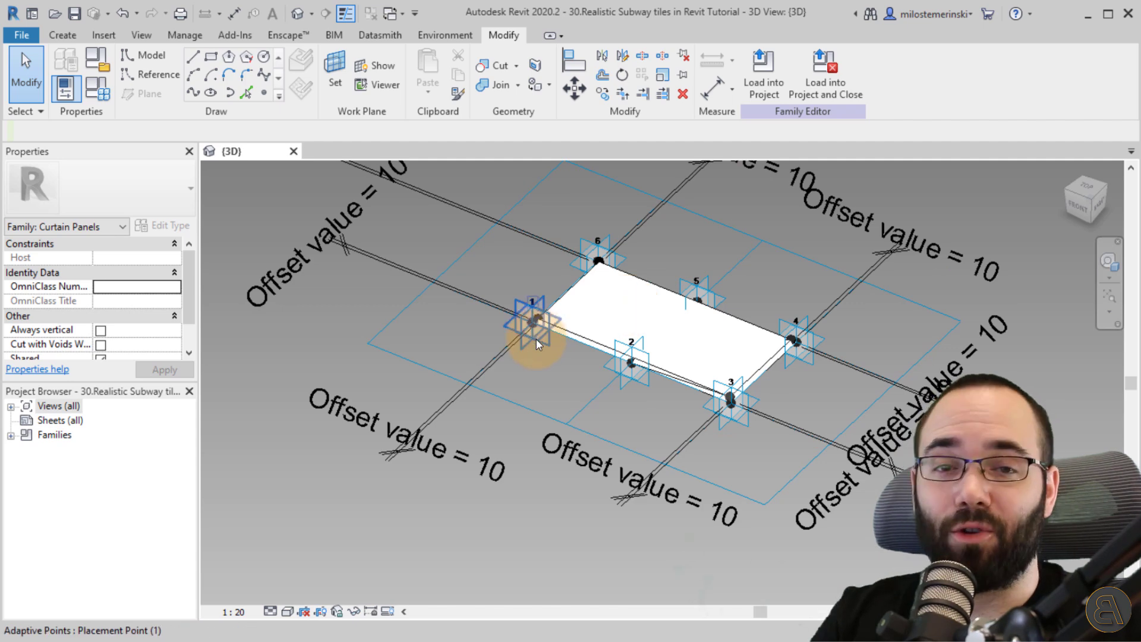
# Close the finished tile family and create a new family from the Metric Curtain Panel Pattern Based template.
pyautogui.click(293, 151)
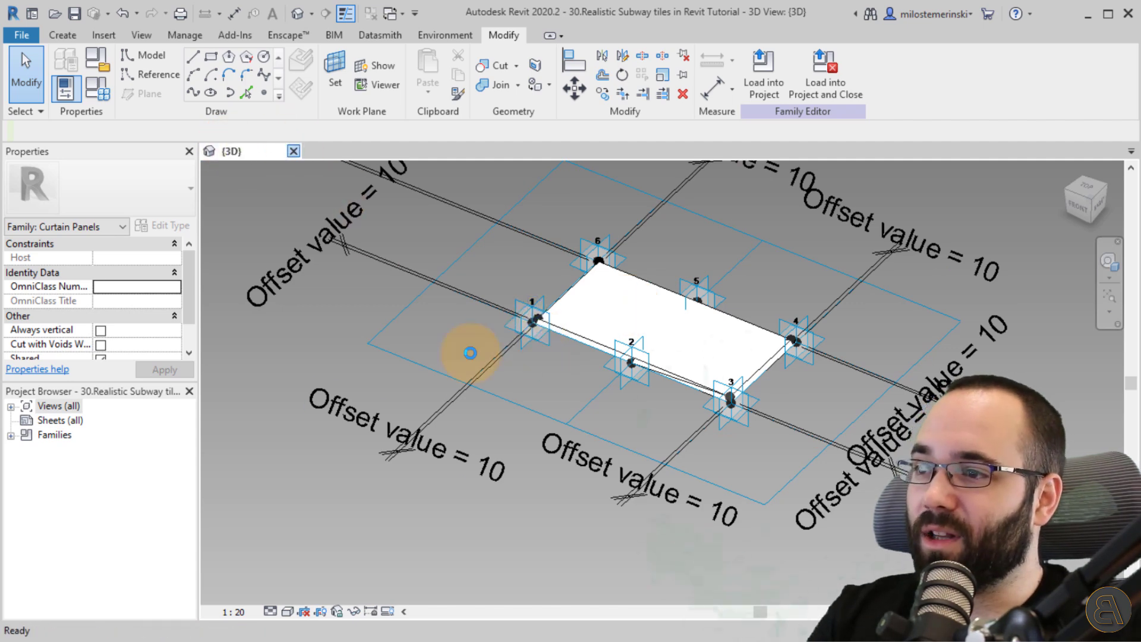
pyautogui.click(606, 348)
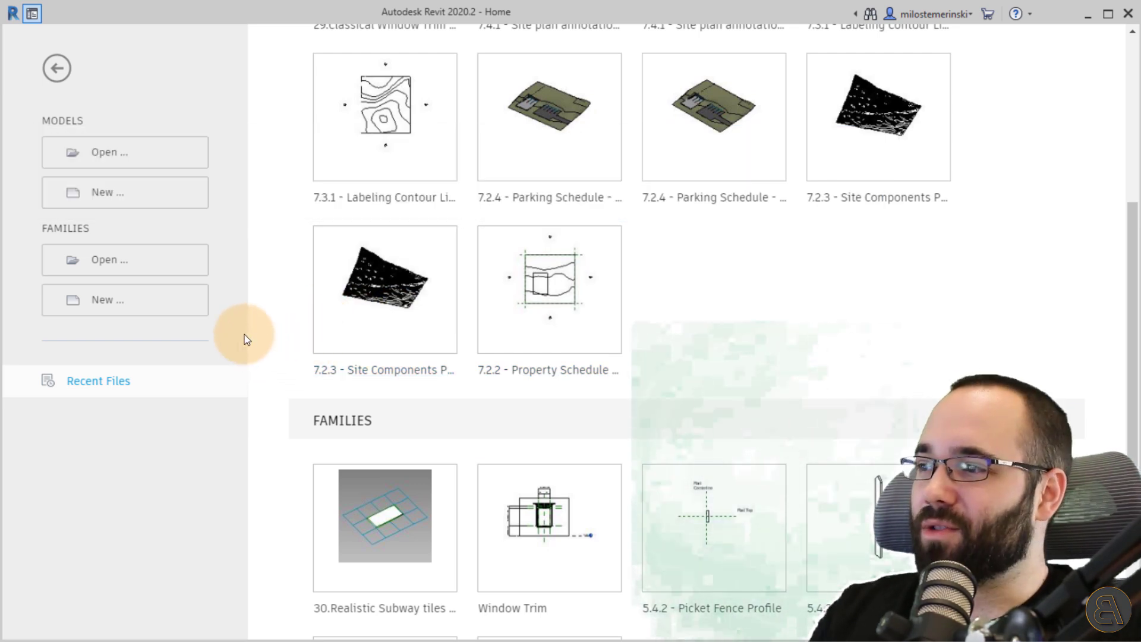
pyautogui.moveTo(53, 234); pyautogui.dragTo(122, 237)
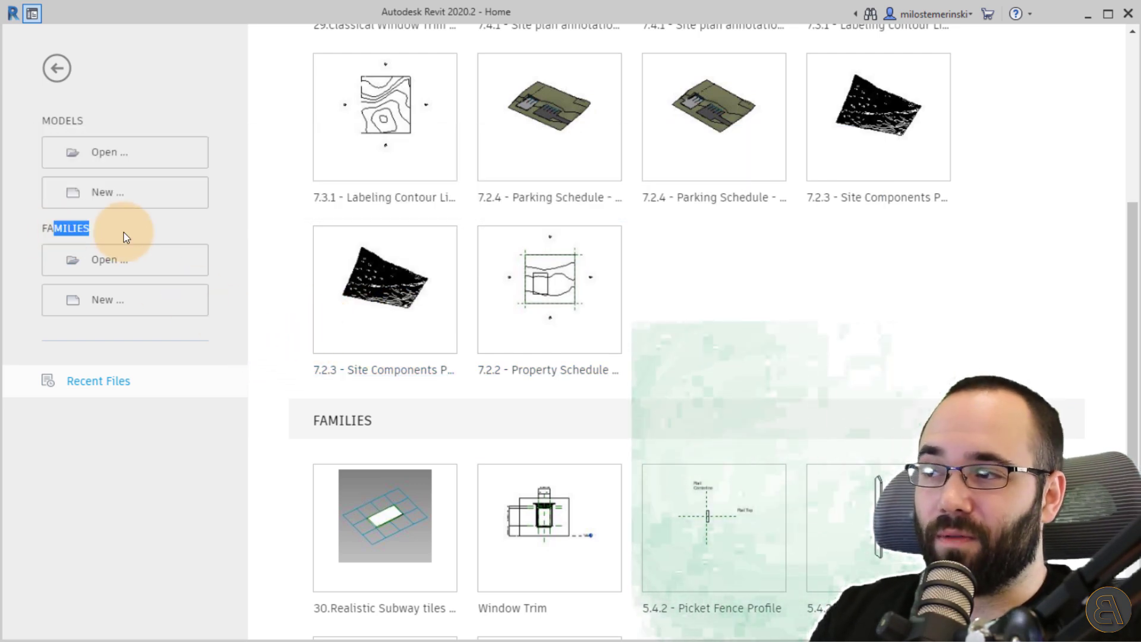
pyautogui.click(134, 316)
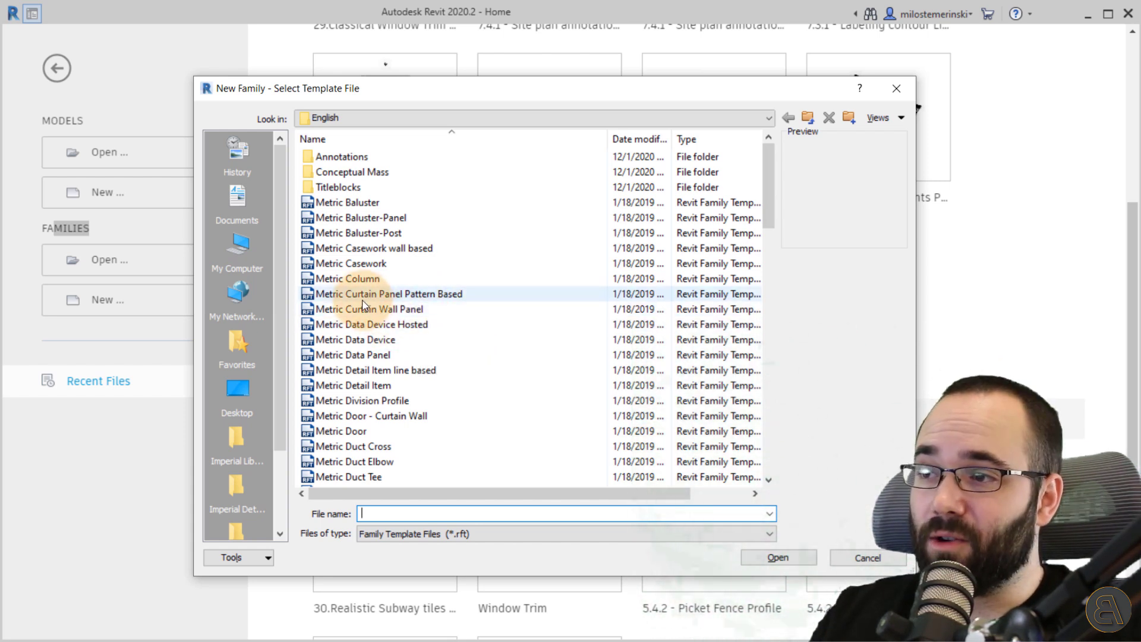
pyautogui.click(336, 295)
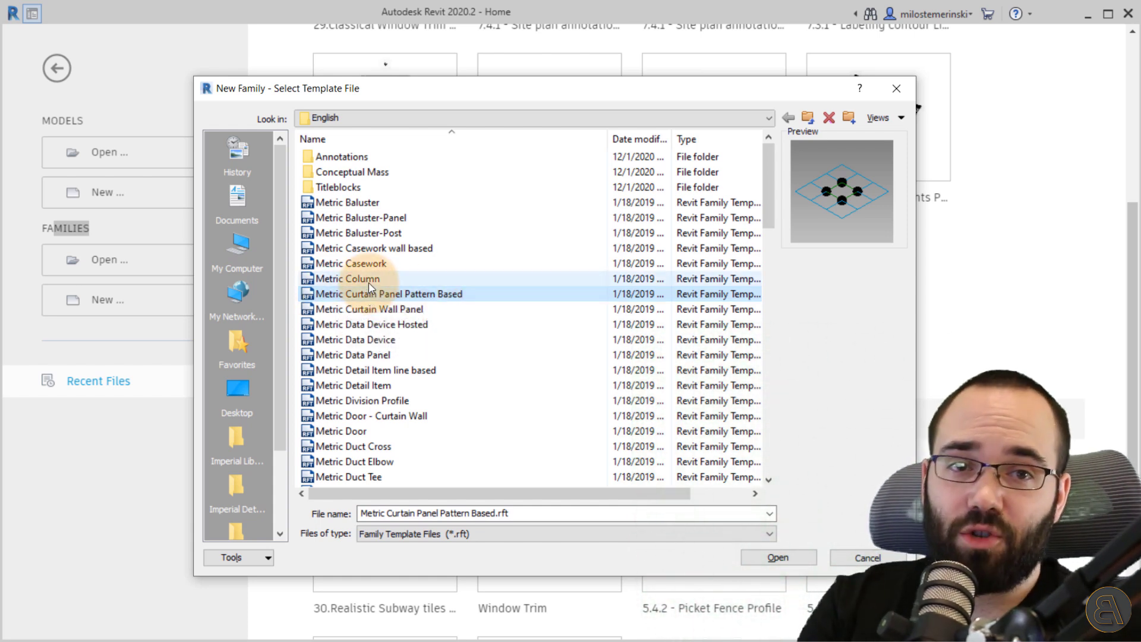
pyautogui.doubleClick(329, 297)
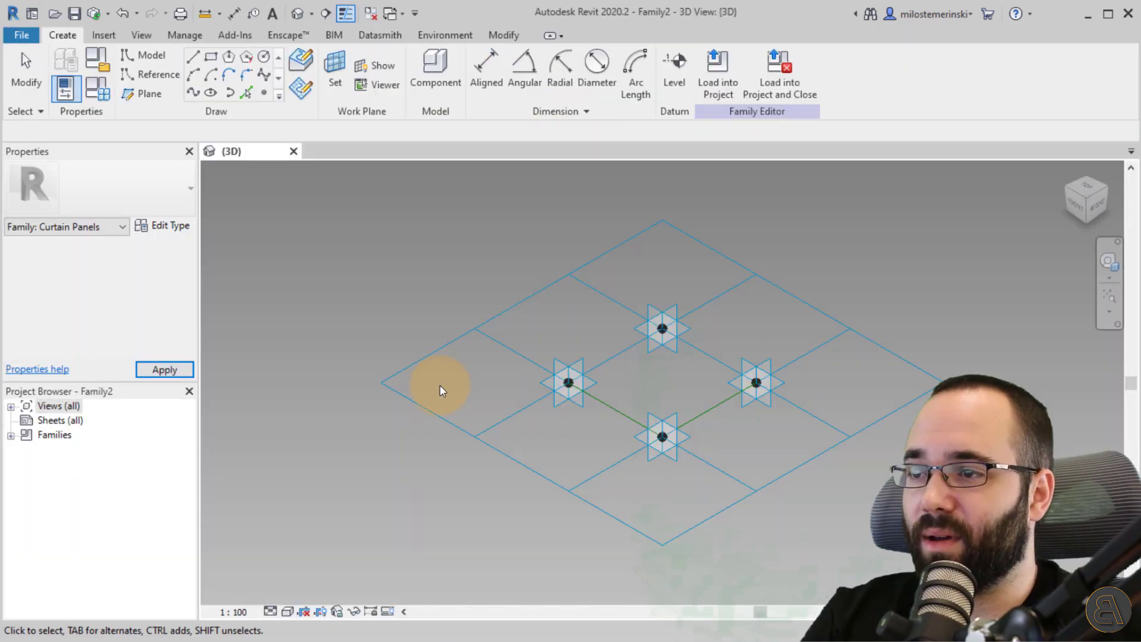
# Change the tile pattern grid's type to 1/2 Step.
pyautogui.moveTo(517, 473); pyautogui.dragTo(472, 480, button='middle')
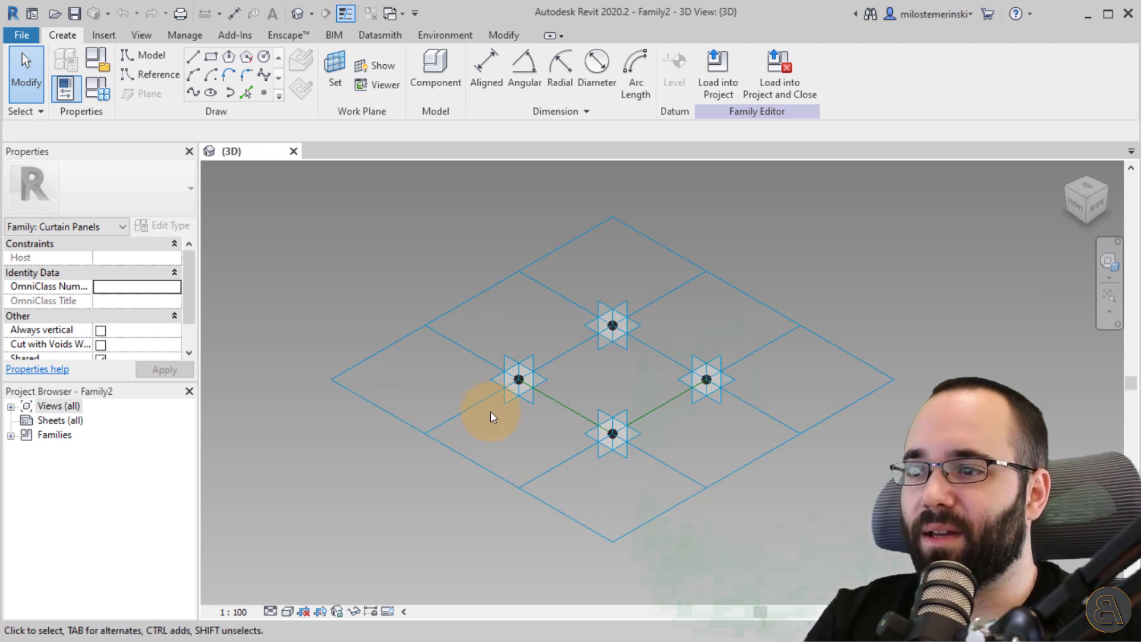
pyautogui.scroll(5, 641, 353)
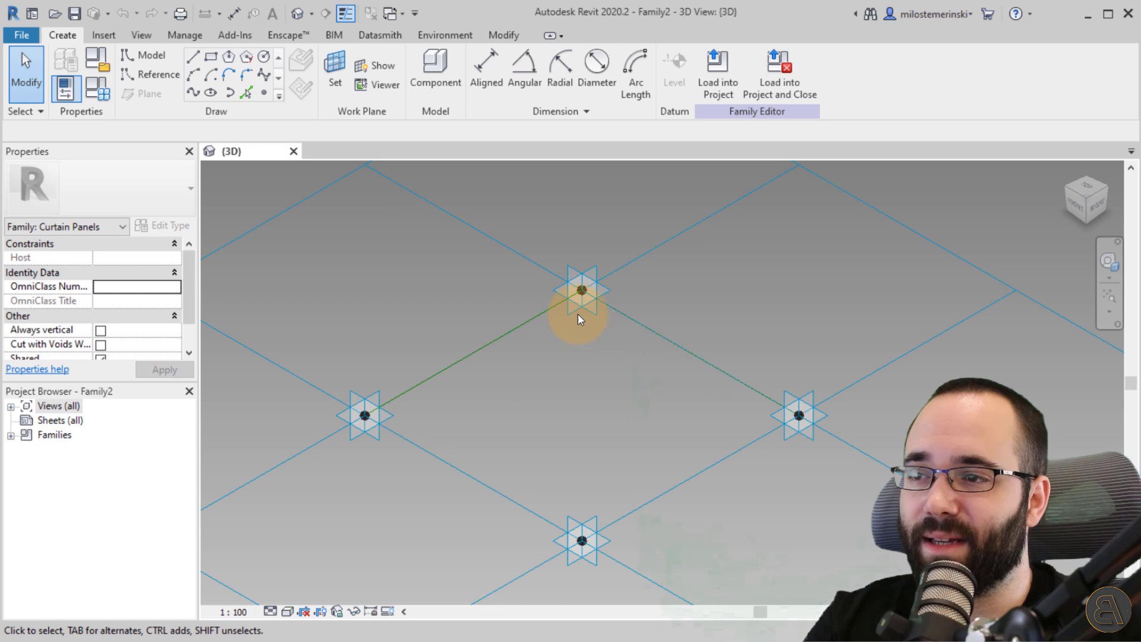
pyautogui.scroll(-6, 664, 379)
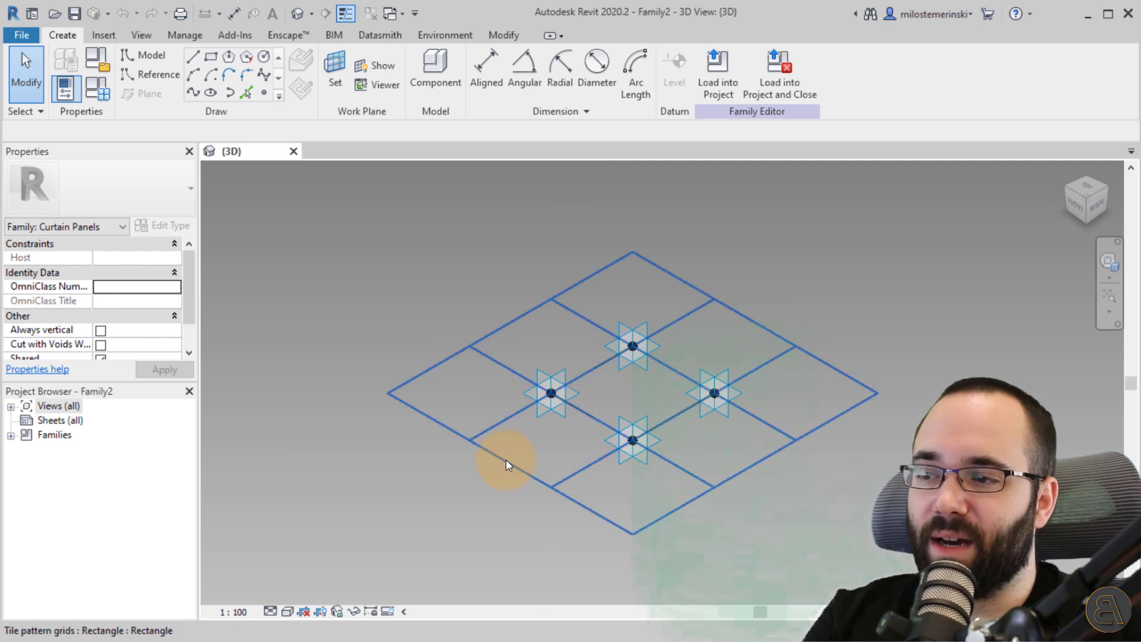
pyautogui.click(505, 461)
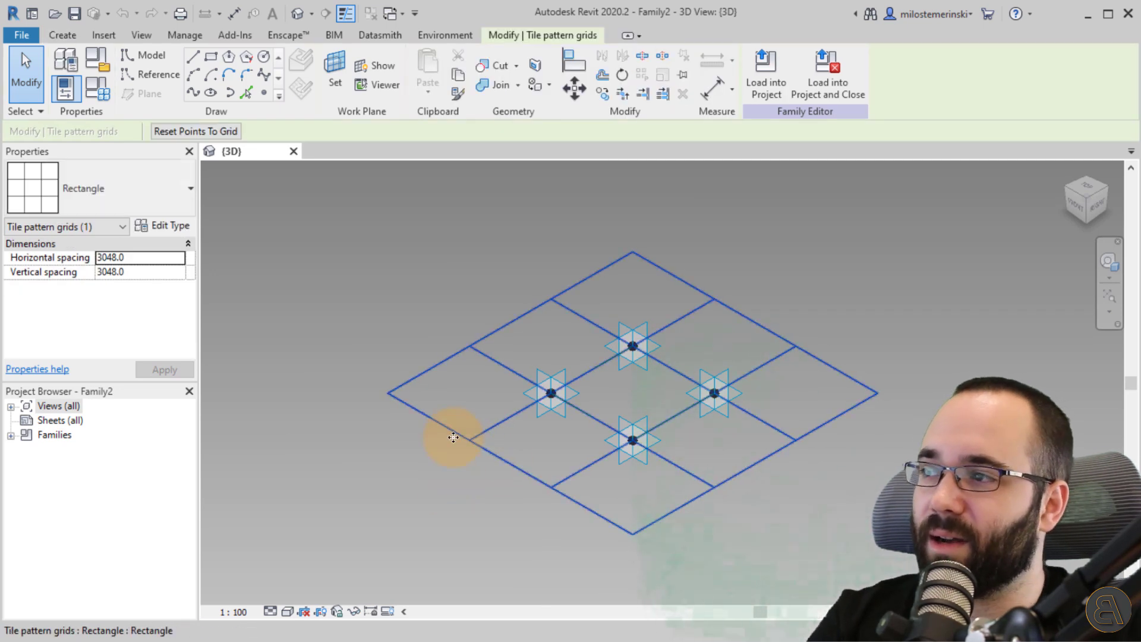
pyautogui.click(93, 202)
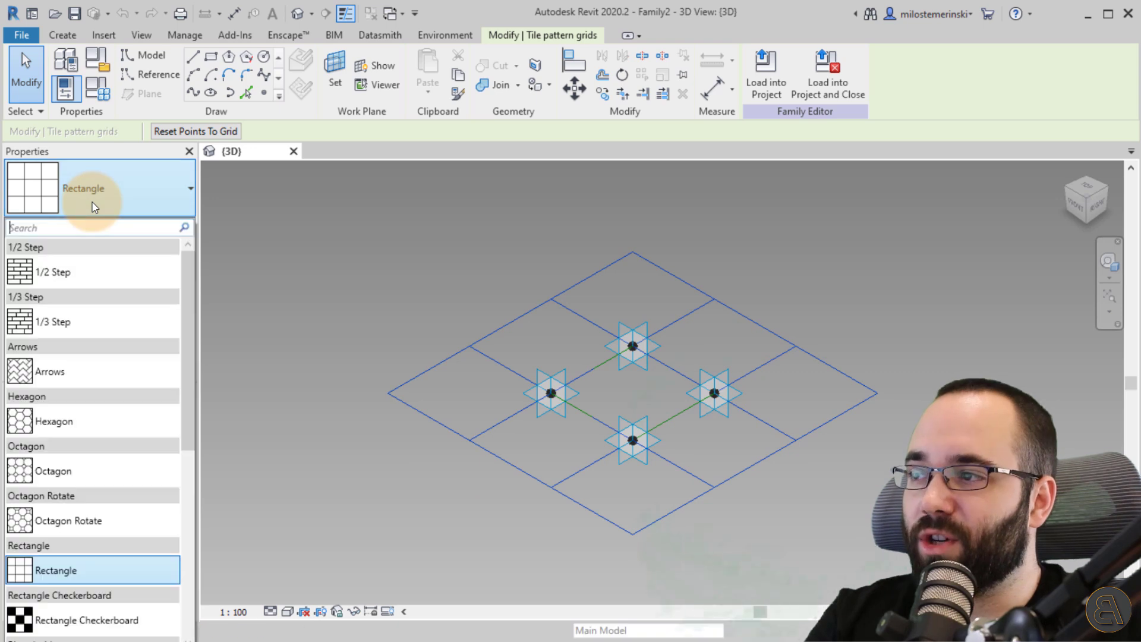
pyautogui.click(53, 284)
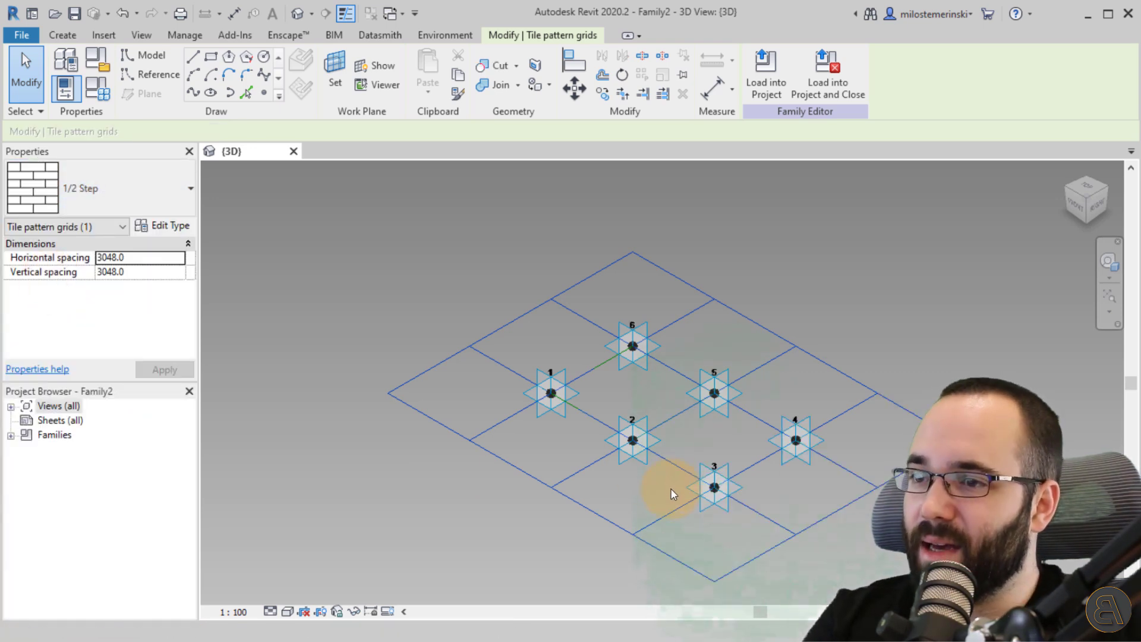
pyautogui.moveTo(561, 438); pyautogui.dragTo(494, 440, button='middle')
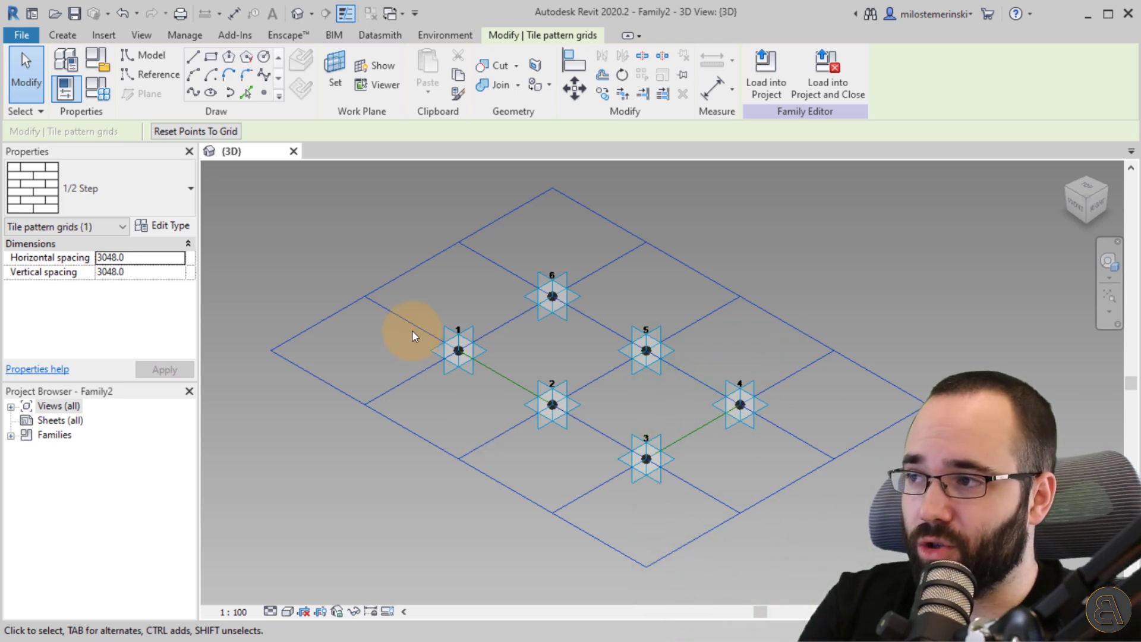
# Set both the horizontal and the vertical spacing of the tile pattern grid to 300 and deselect the grid.
pyautogui.press('Return')
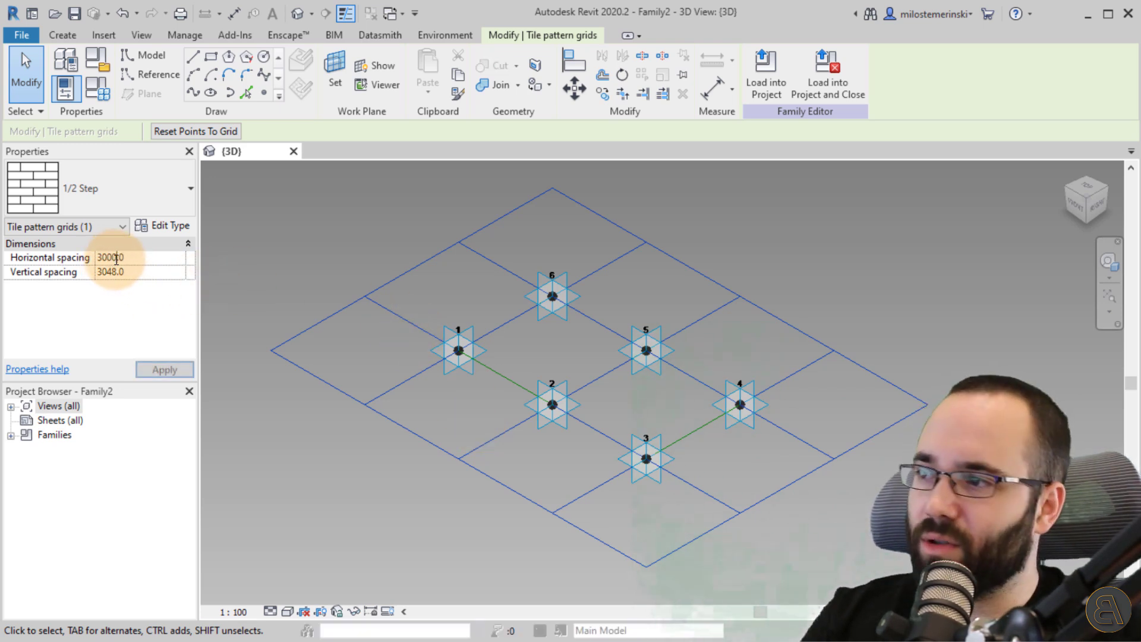
pyautogui.click(105, 272)
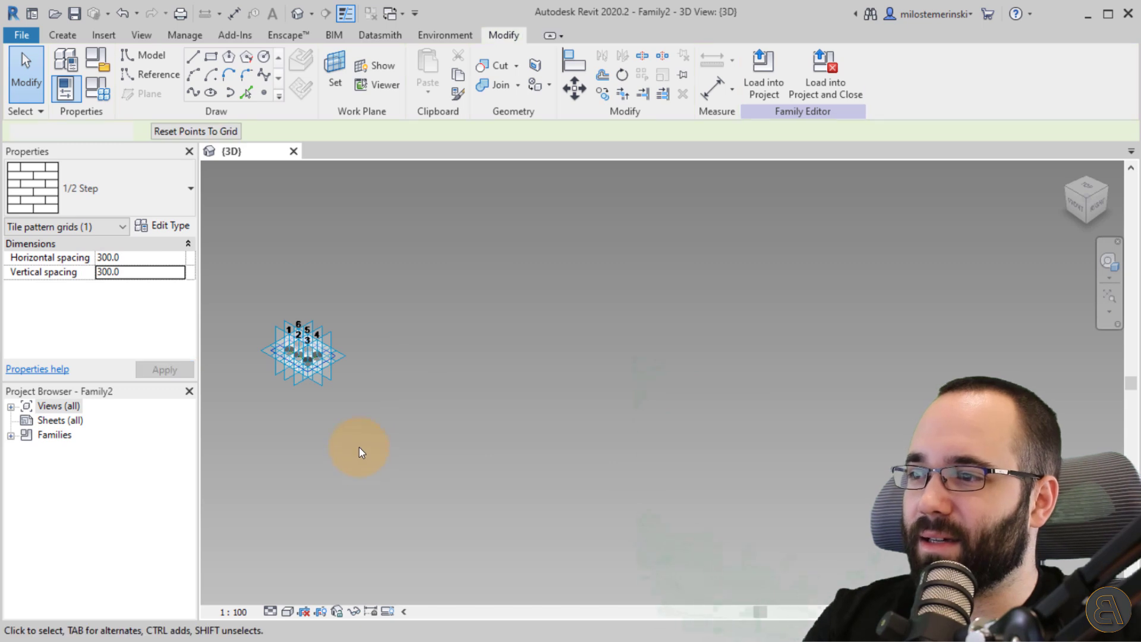
pyautogui.click(250, 318)
pyautogui.scroll(6, 353, 467)
pyautogui.moveTo(301, 420); pyautogui.dragTo(371, 497, button='middle')
pyautogui.press('Tab')
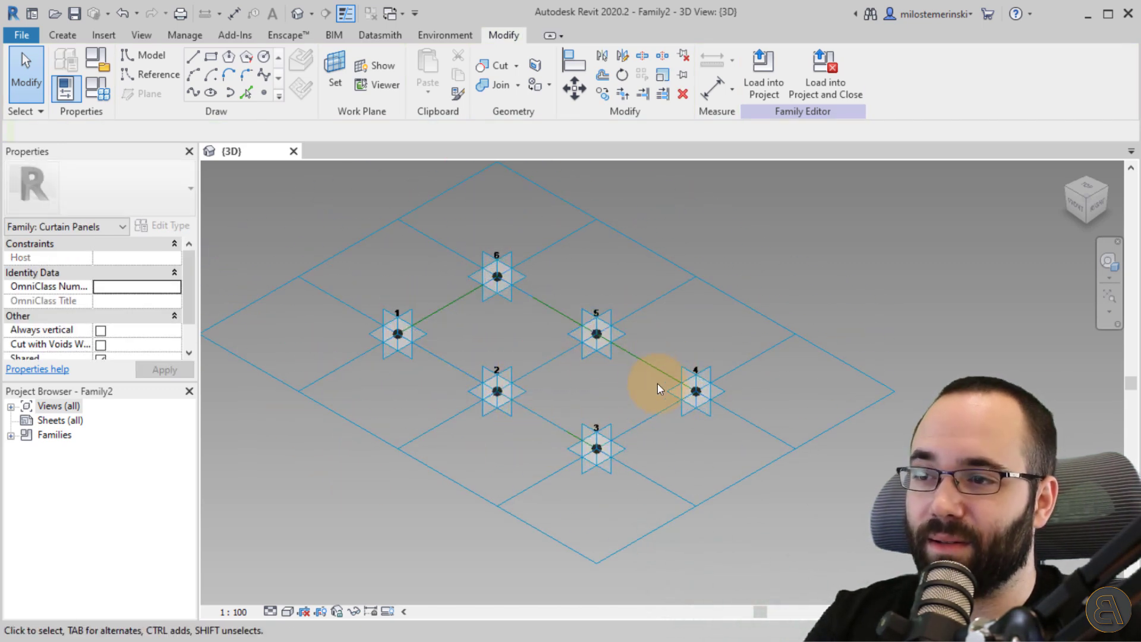
pyautogui.keyDown('shift'); pyautogui.moveTo(529, 362); pyautogui.dragTo(517, 334, button='middle'); pyautogui.keyUp('shift')
pyautogui.scroll(1, 408, 309)
pyautogui.scroll(5, 429, 361)
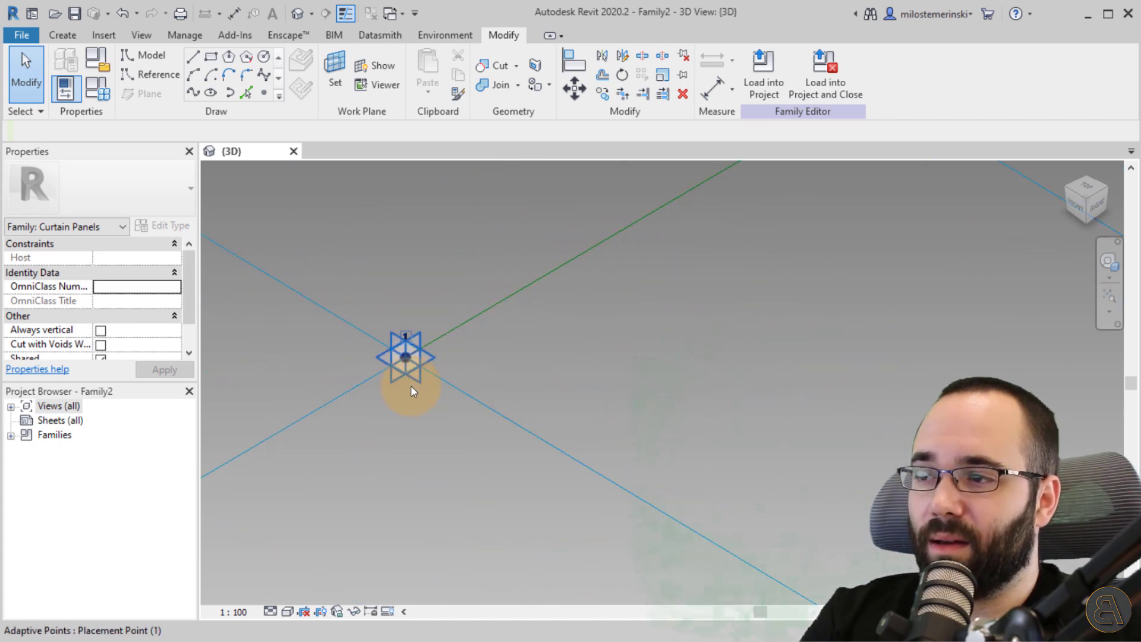
pyautogui.scroll(-2, 406, 376)
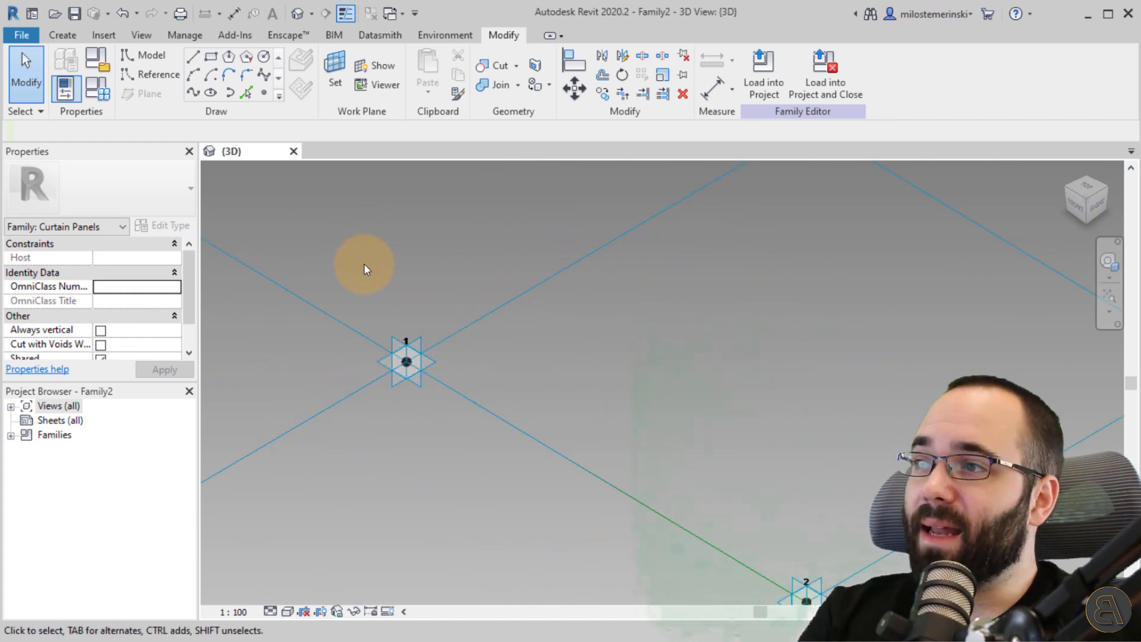
pyautogui.press('Tab')
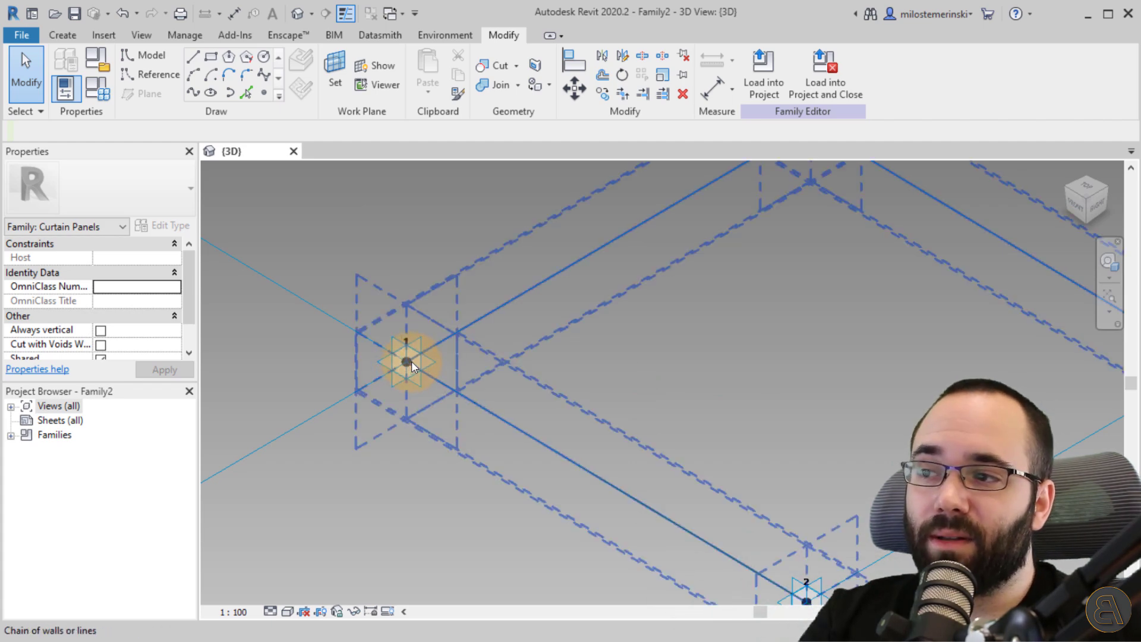
pyautogui.click(408, 364)
pyautogui.press('Delete')
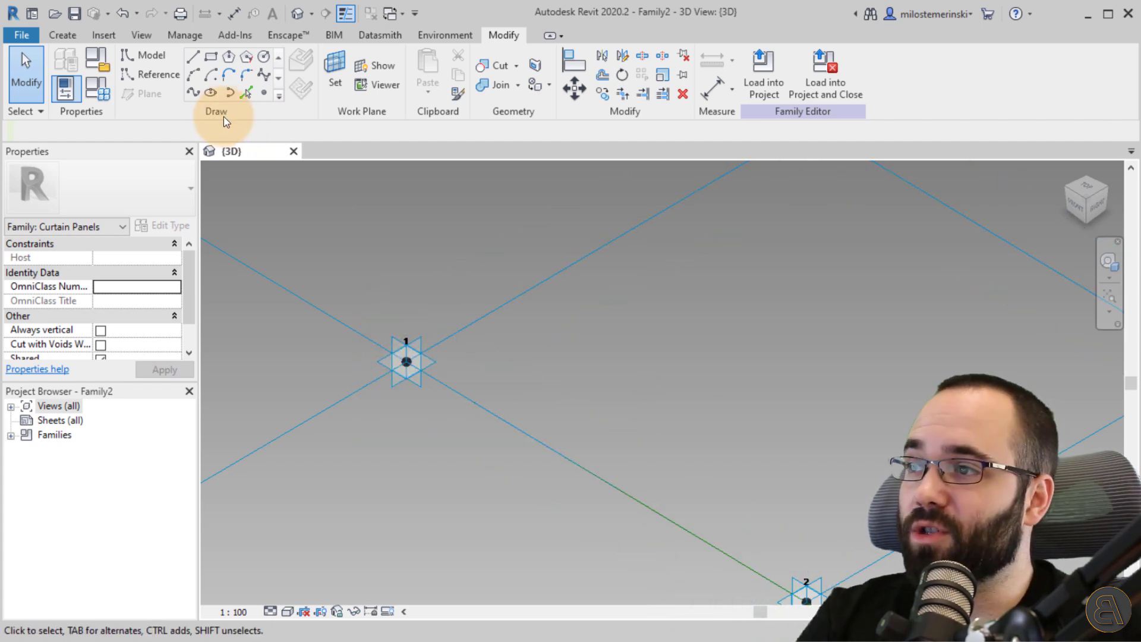
# Set the horizontal plane of adaptive point 1 as the work plane and place a reference point on it at the adaptive point.
pyautogui.click(263, 93)
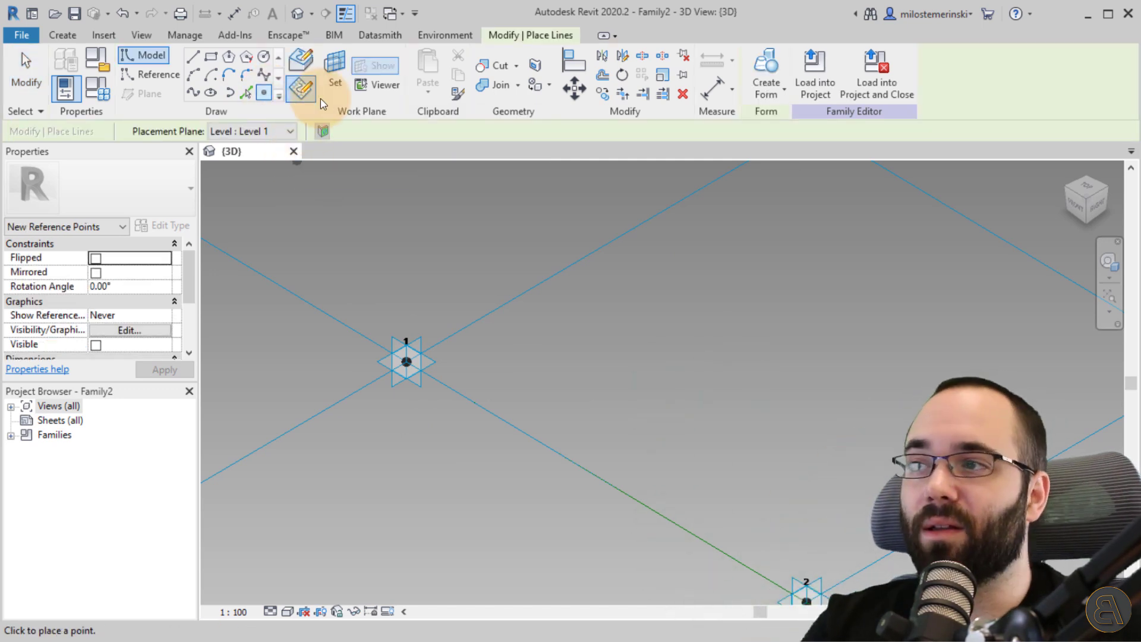
pyautogui.click(333, 88)
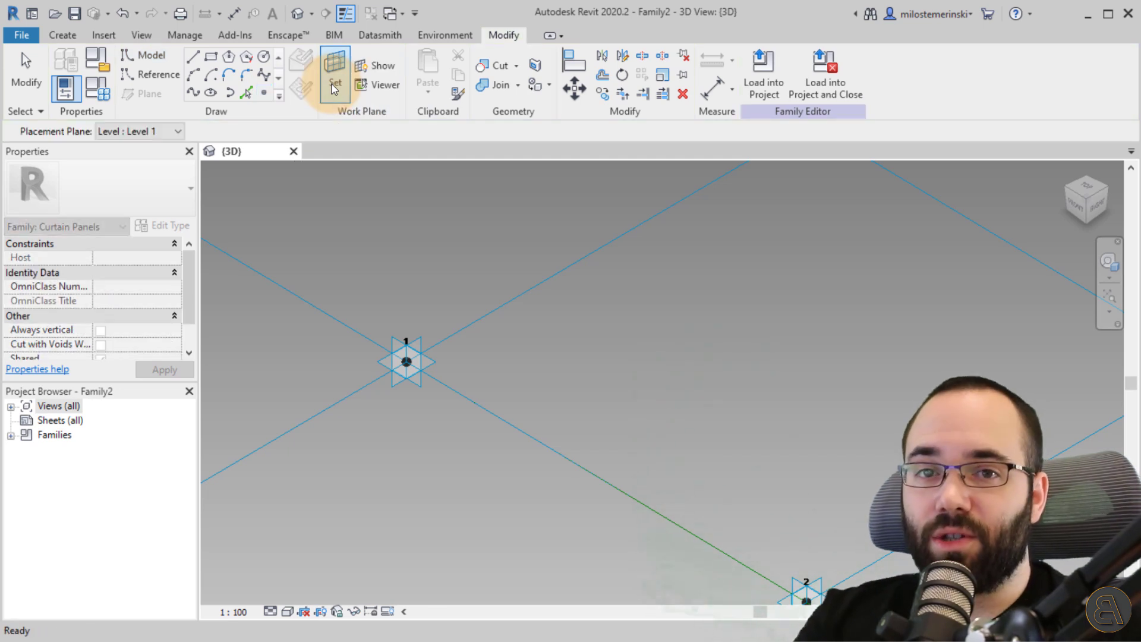
pyautogui.click(406, 373)
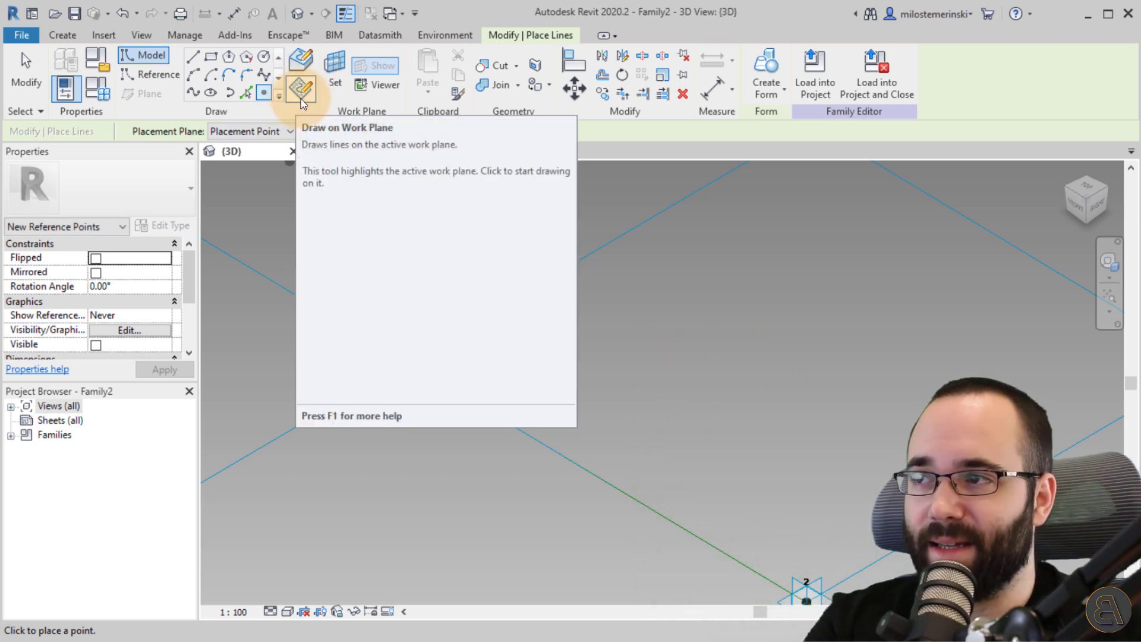
pyautogui.click(300, 97)
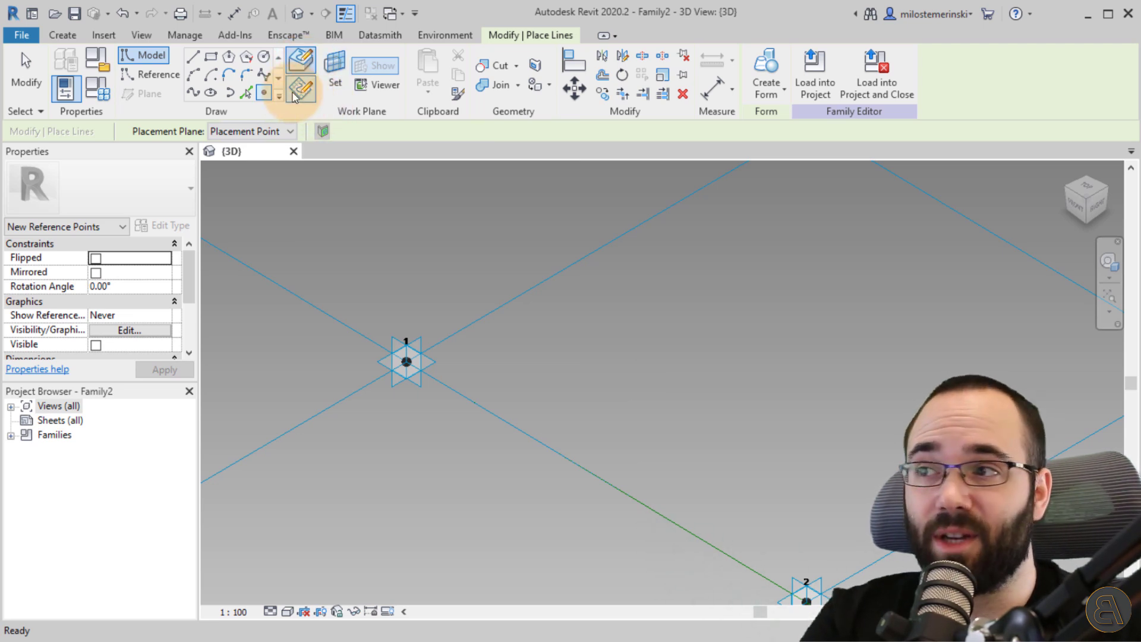
pyautogui.click(307, 98)
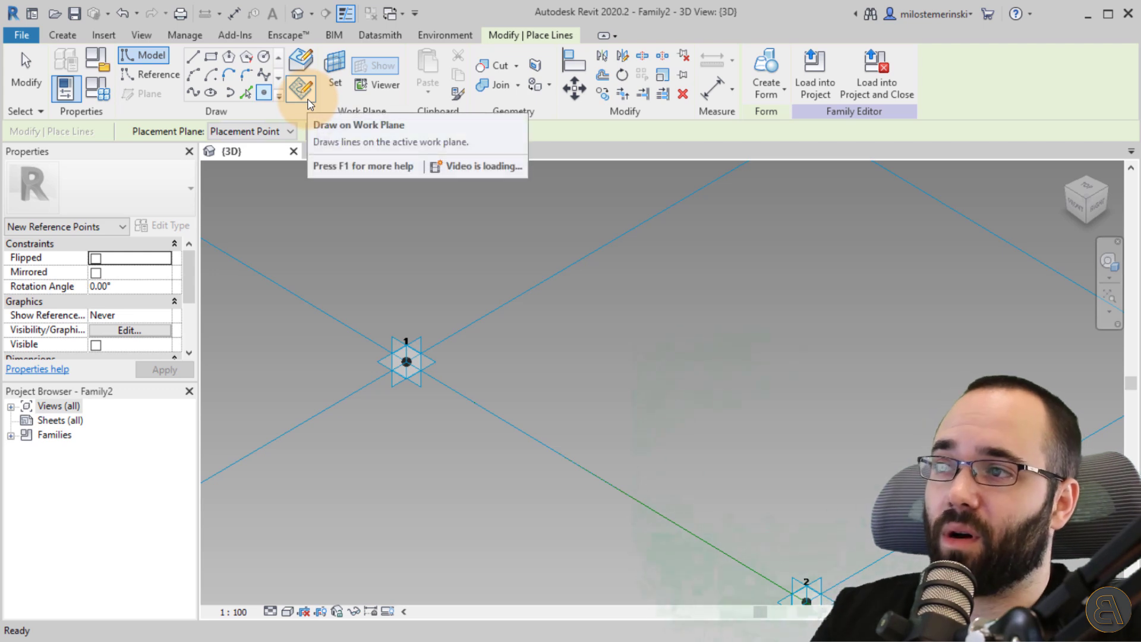
pyautogui.click(410, 377)
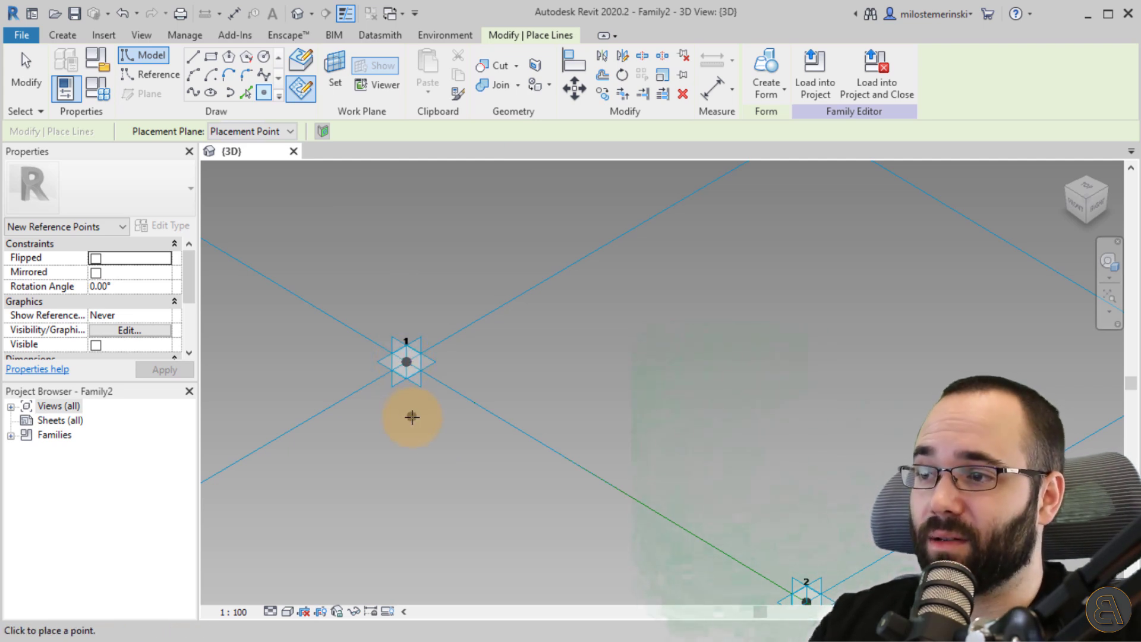
pyautogui.press('Escape')
pyautogui.press('Escape')
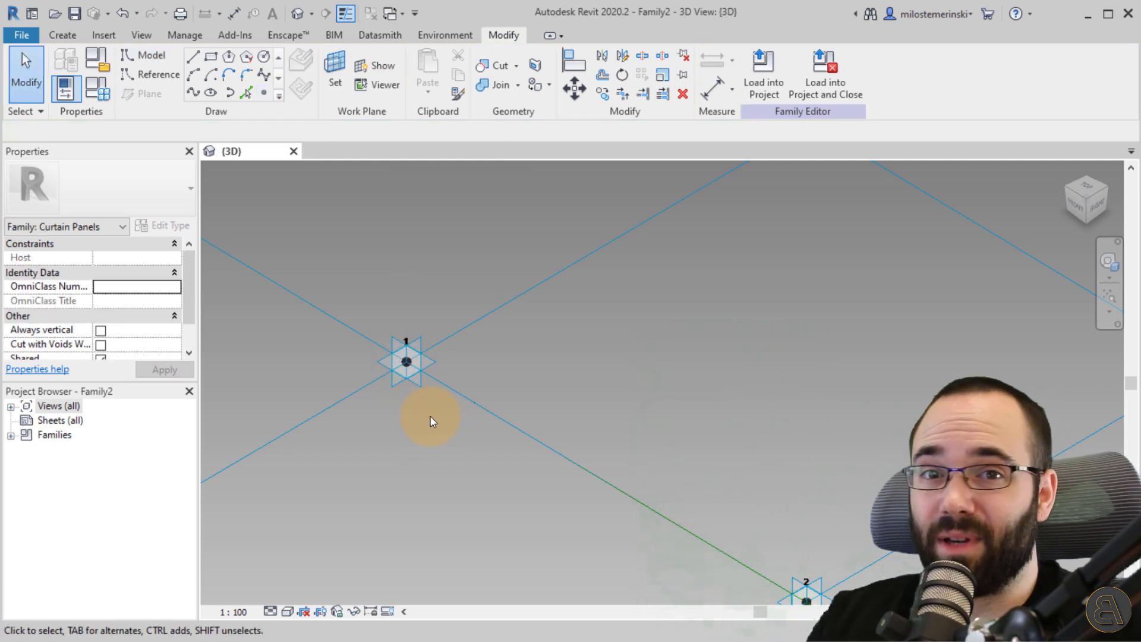
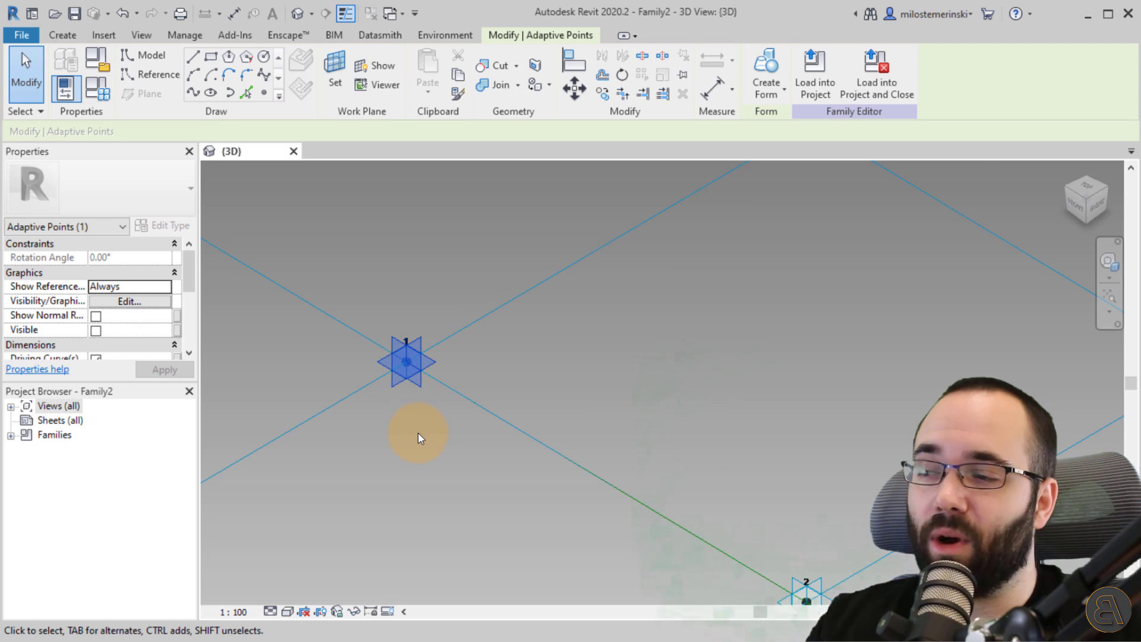
# Select adaptive point 1 and the reference point on top of it in turn to tell the two apart.
pyautogui.click(418, 433)
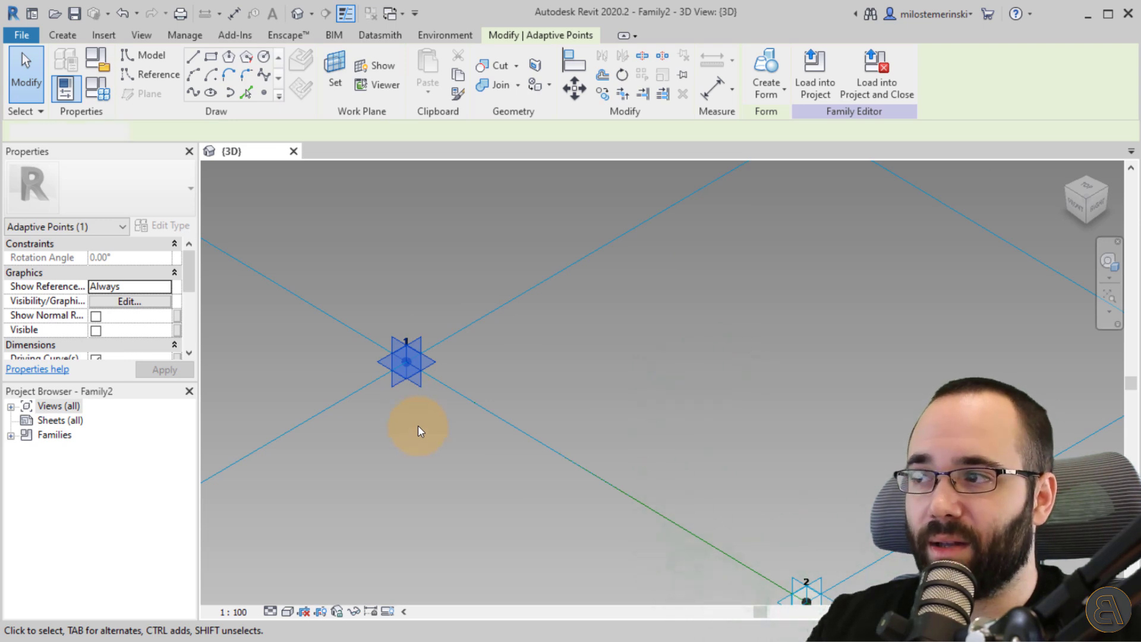
pyautogui.click(408, 364)
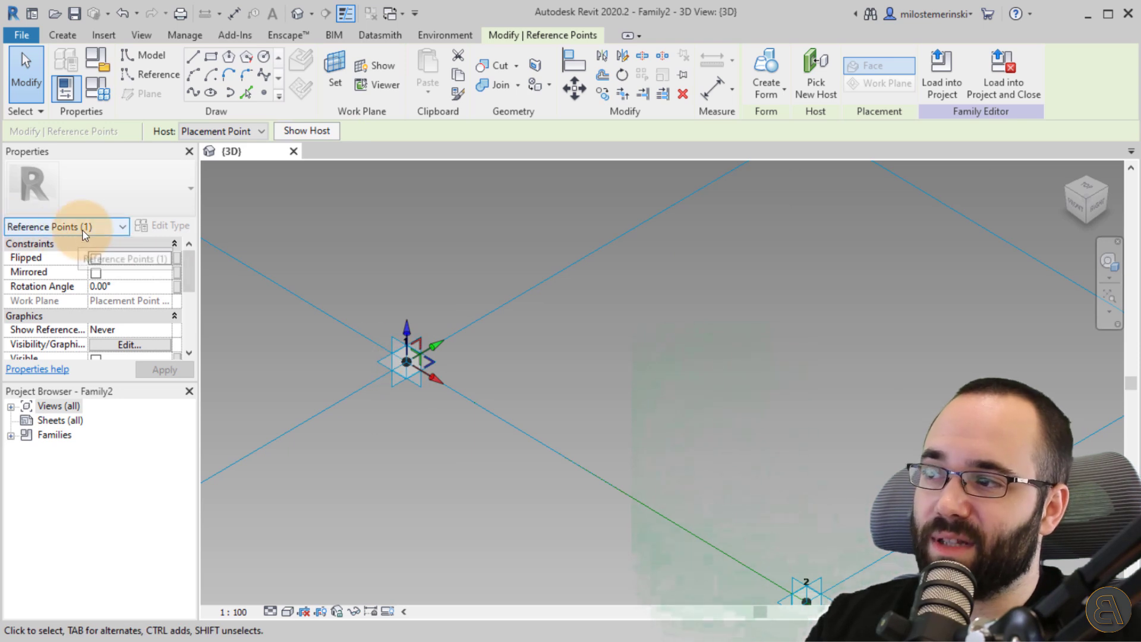
pyautogui.click(477, 455)
pyautogui.click(409, 376)
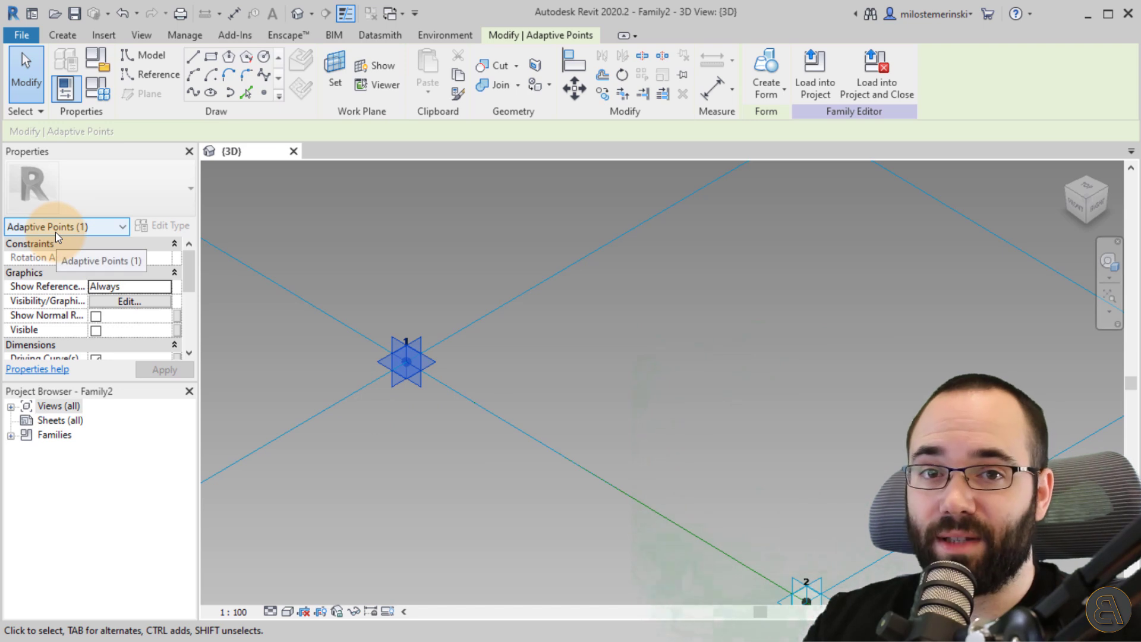
pyautogui.click(449, 433)
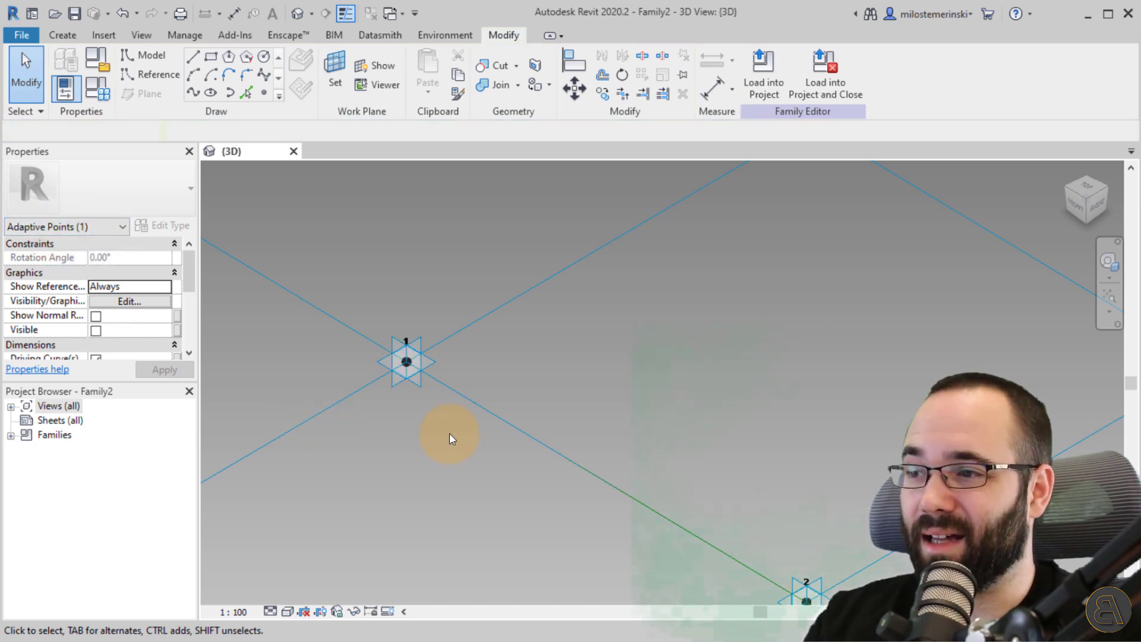
# Set the offset of the reference point hosted on adaptive point 1 to 30.
pyautogui.click(394, 343)
pyautogui.click(416, 409)
pyautogui.press('Tab')
pyautogui.press('Tab')
pyautogui.click(409, 362)
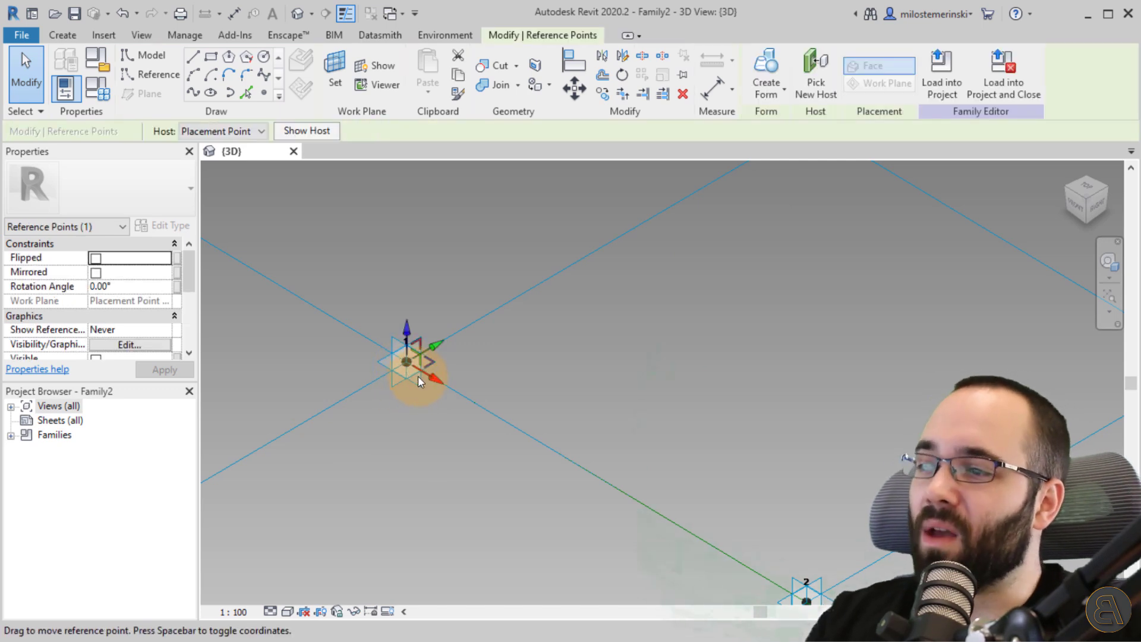
pyautogui.click(125, 288)
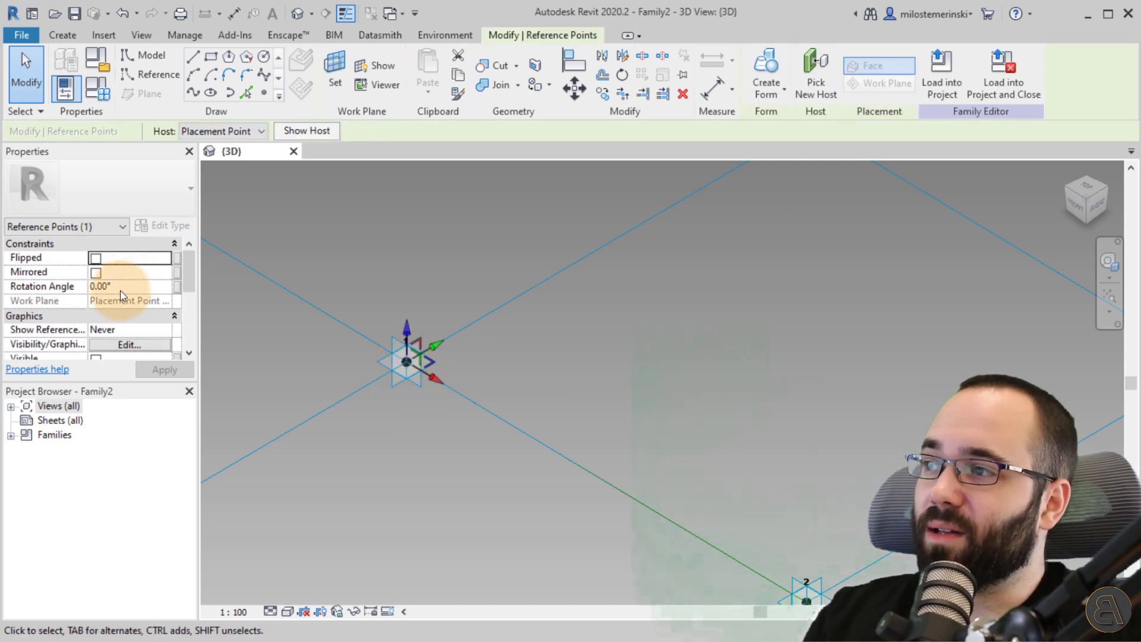
pyautogui.scroll(-3, 125, 308)
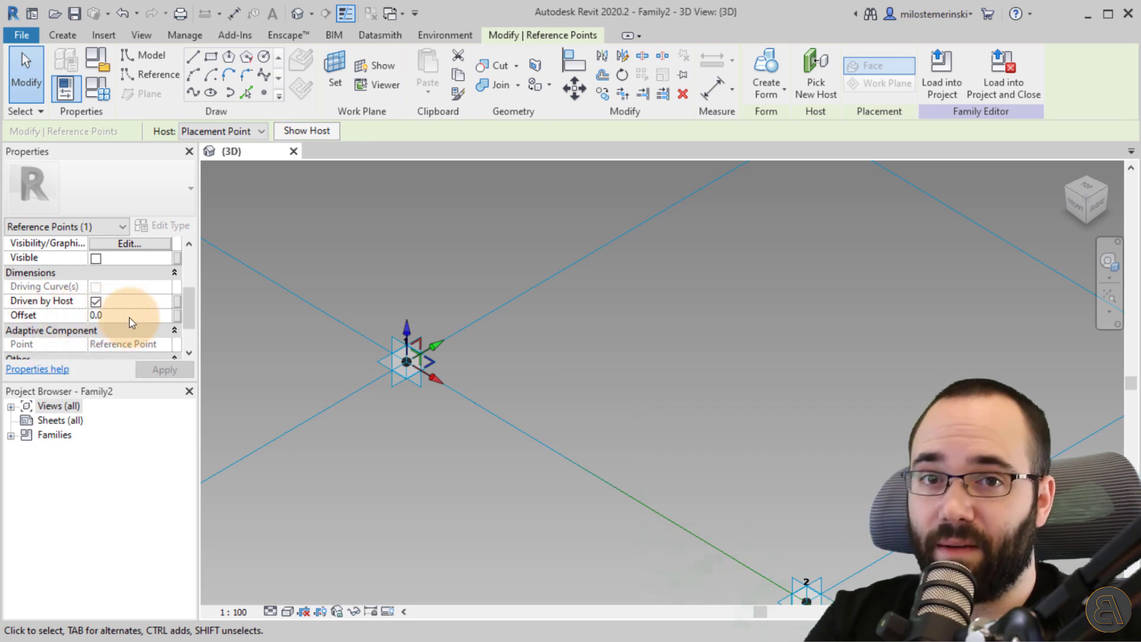
pyautogui.click(125, 318)
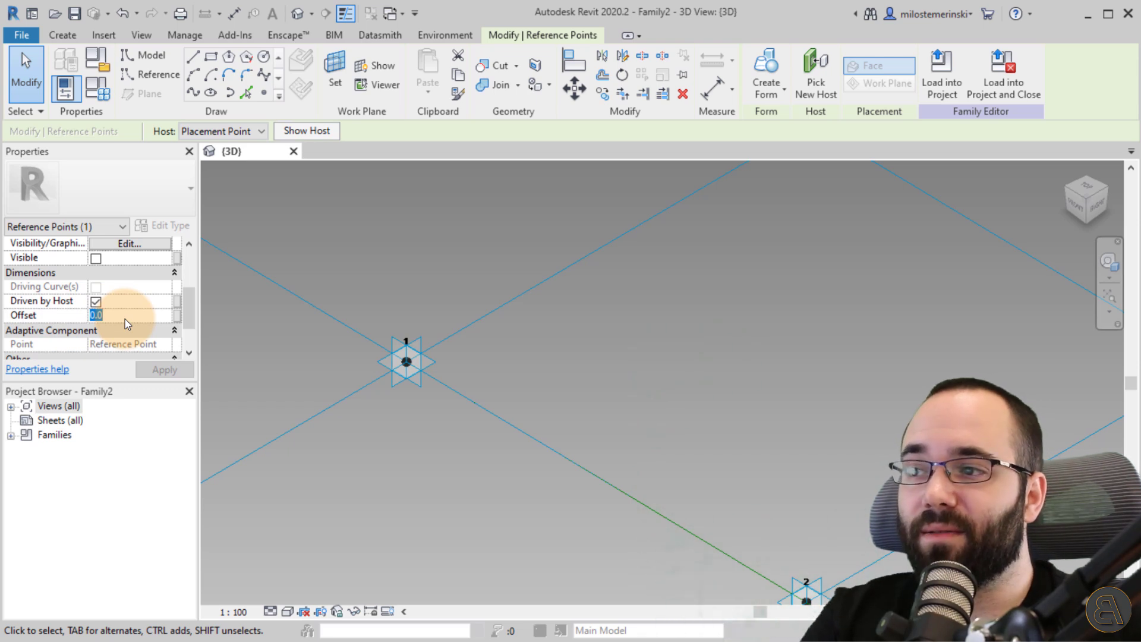
pyautogui.write('30')
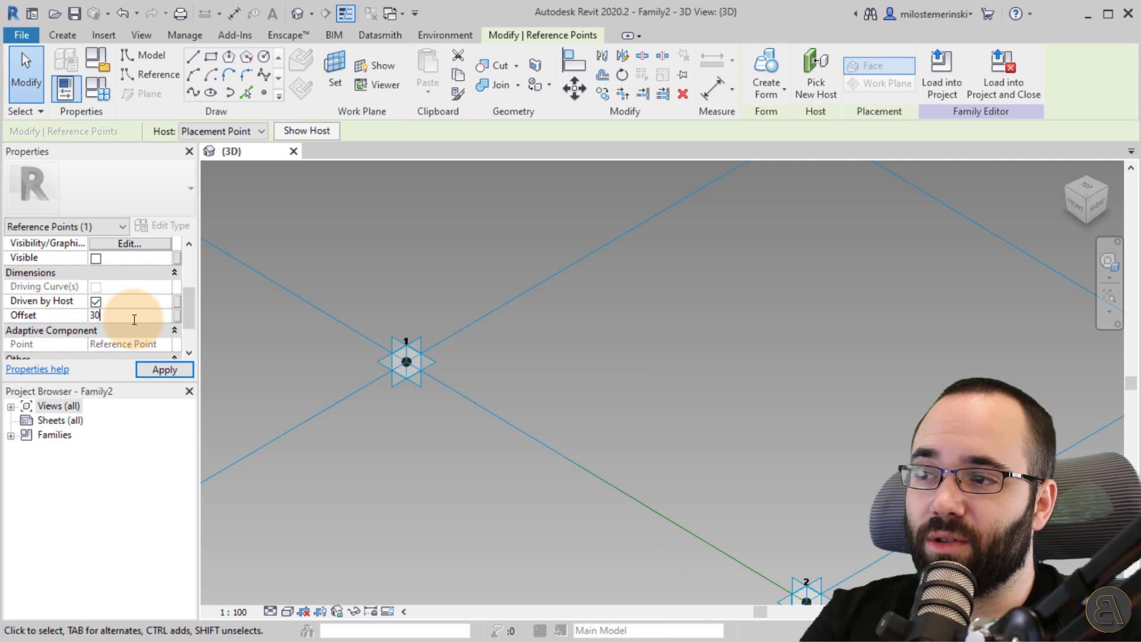
pyautogui.click(165, 370)
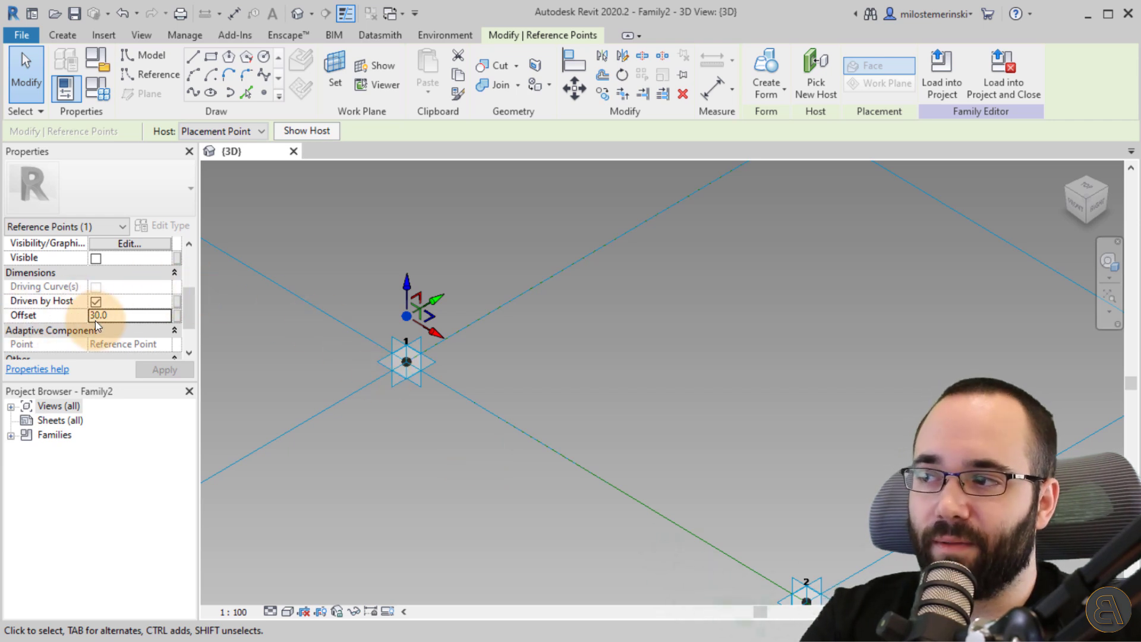
# Create a type family parameter named Offset, grouped under Dimensions, and associate it with the reference point's offset.
pyautogui.click(177, 316)
pyautogui.moveTo(537, 241); pyautogui.dragTo(425, 204)
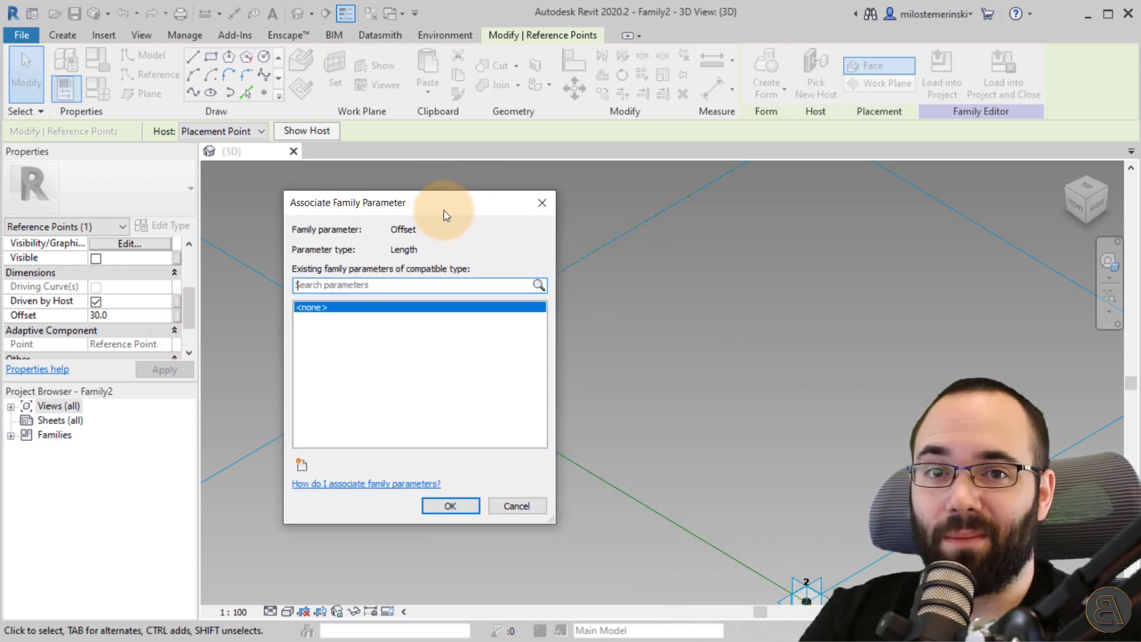
pyautogui.click(302, 464)
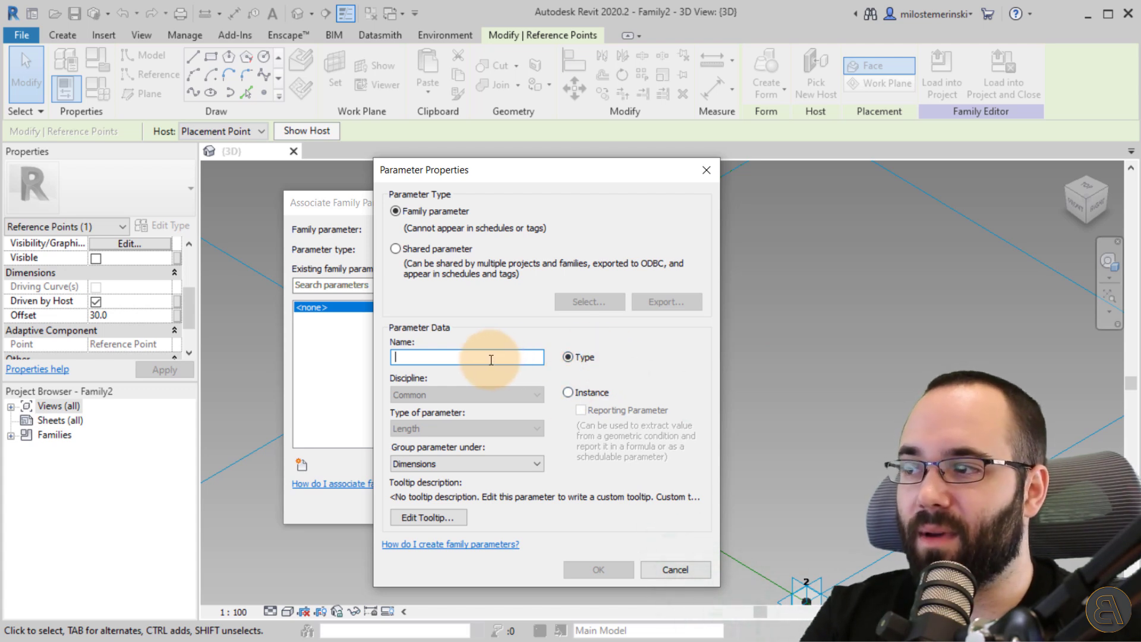
pyautogui.write('Offset')
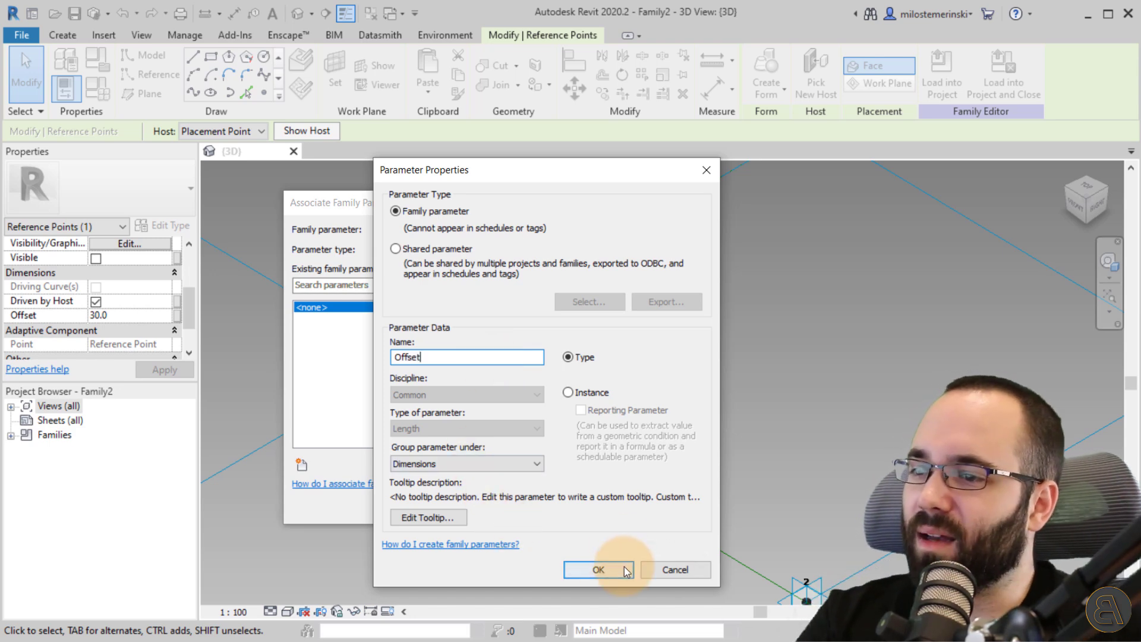
pyautogui.click(599, 569)
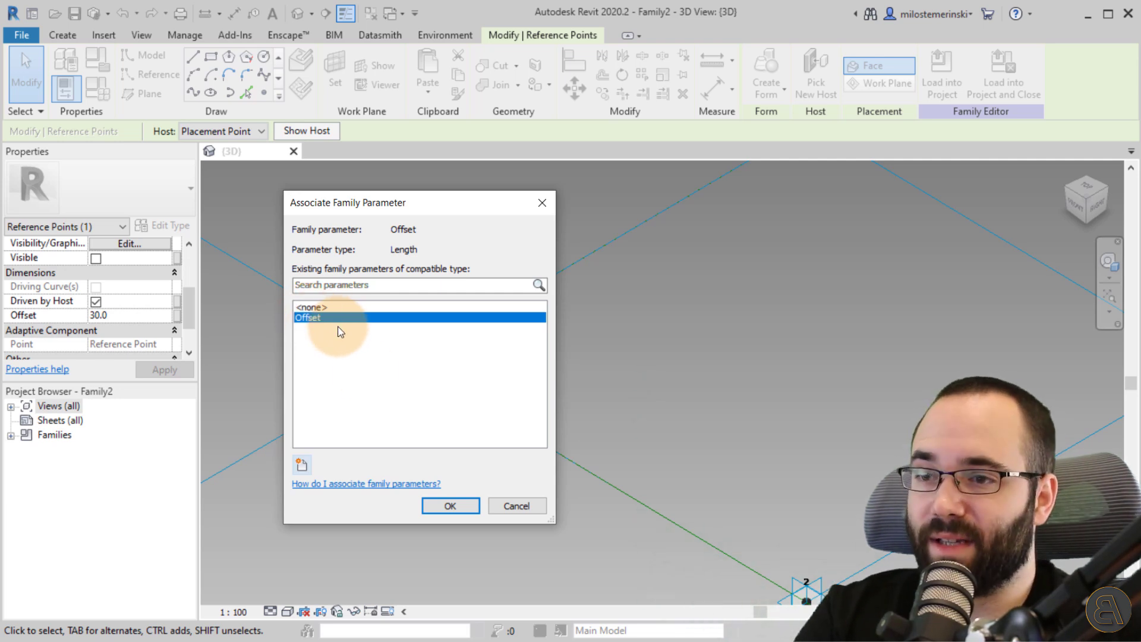
pyautogui.click(454, 505)
pyautogui.click(469, 512)
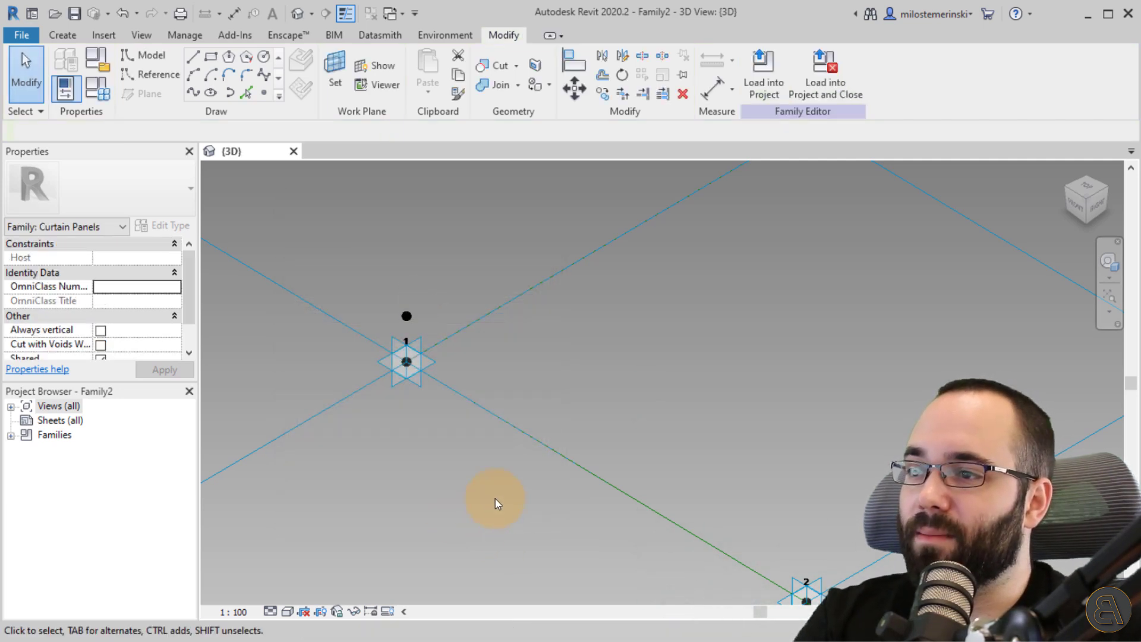
# Move the offset reference point into the tile area, about 34 mm towards adaptive point 6 and about 29 mm towards adaptive point 2.
pyautogui.click(407, 314)
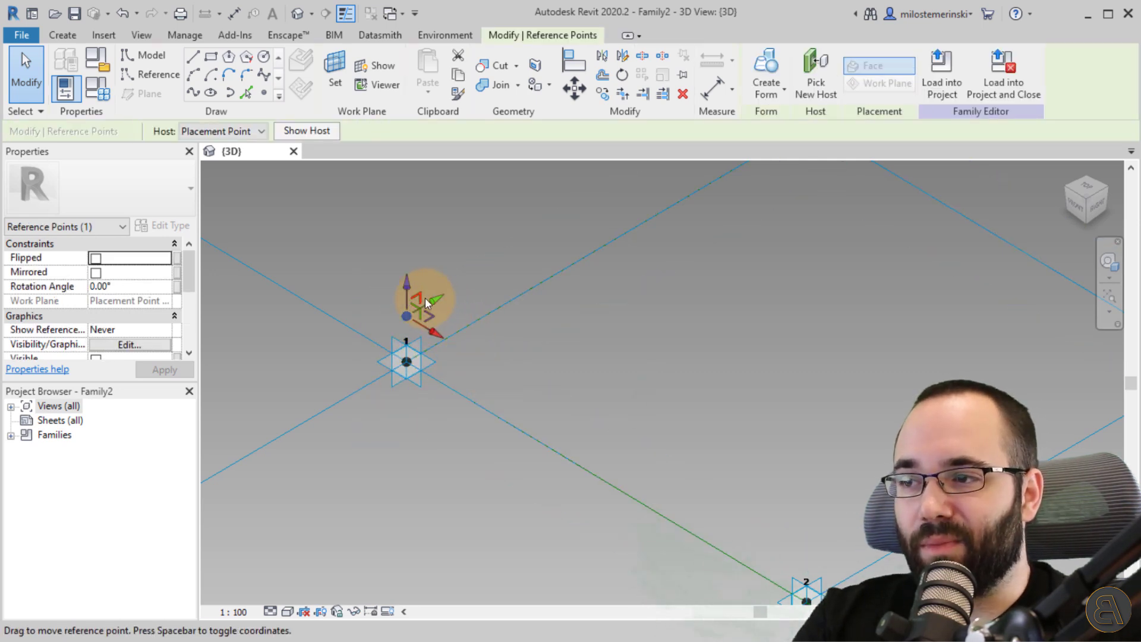
pyautogui.scroll(4, 424, 306)
pyautogui.moveTo(414, 325); pyautogui.dragTo(528, 354)
pyautogui.keyDown('shift'); pyautogui.moveTo(600, 386); pyautogui.dragTo(660, 401, button='middle'); pyautogui.keyUp('shift')
pyautogui.moveTo(587, 367); pyautogui.dragTo(620, 377)
pyautogui.keyDown('shift'); pyautogui.moveTo(688, 415); pyautogui.dragTo(772, 425, button='middle'); pyautogui.keyUp('shift')
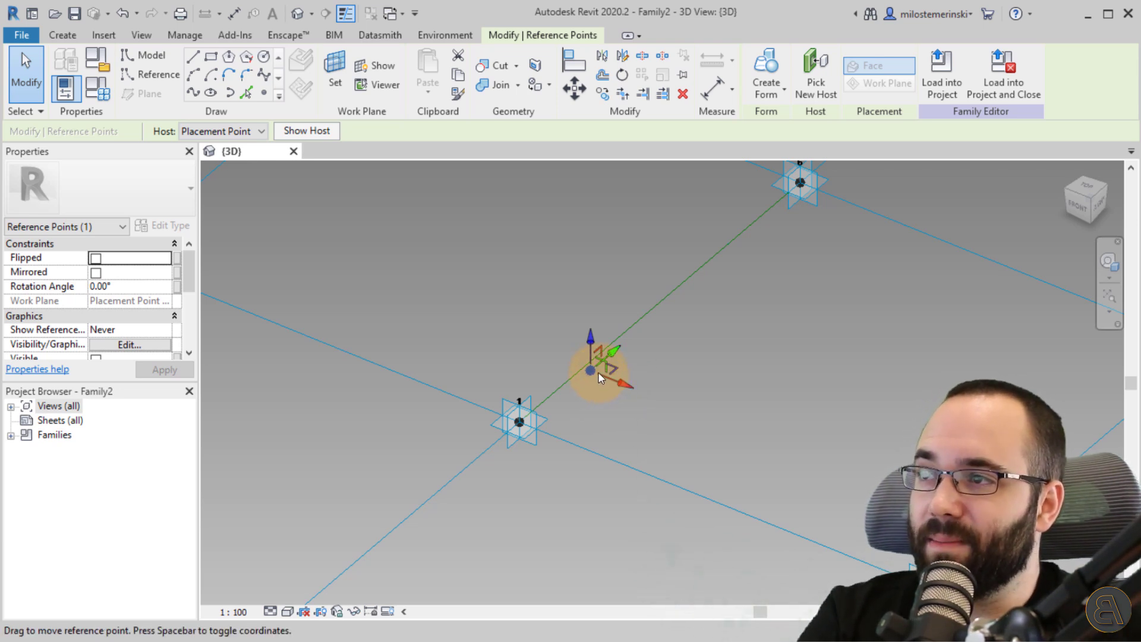
# Add an aligned dimension from adaptive point 1's vertical plane to the offset reference point, measured in the direction of adaptive point 6.
pyautogui.click(234, 14)
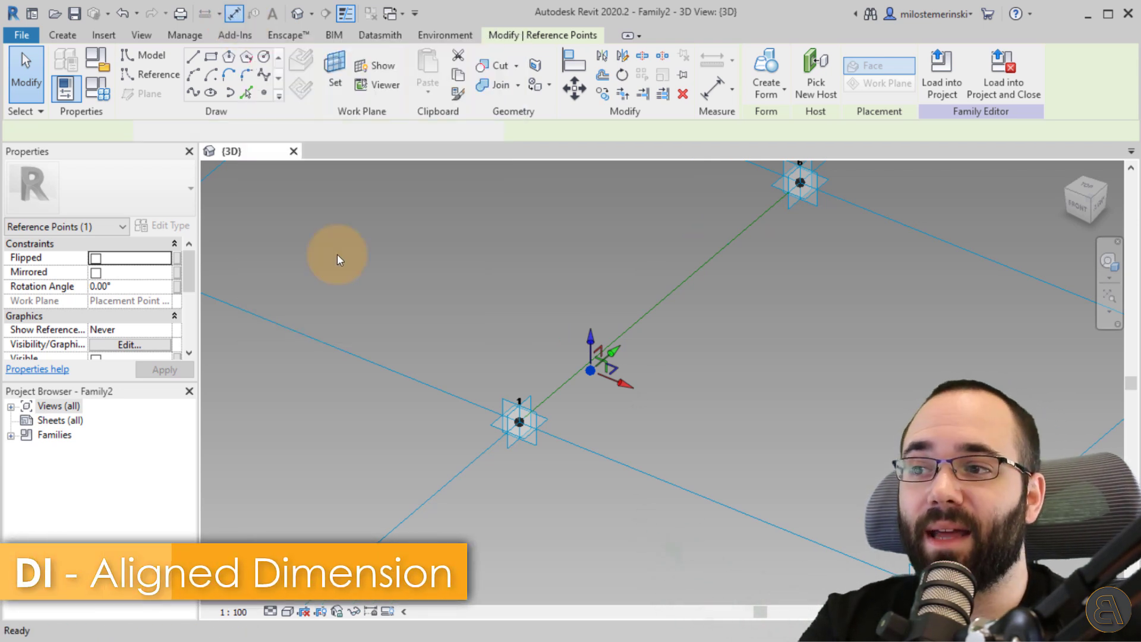
pyautogui.click(504, 403)
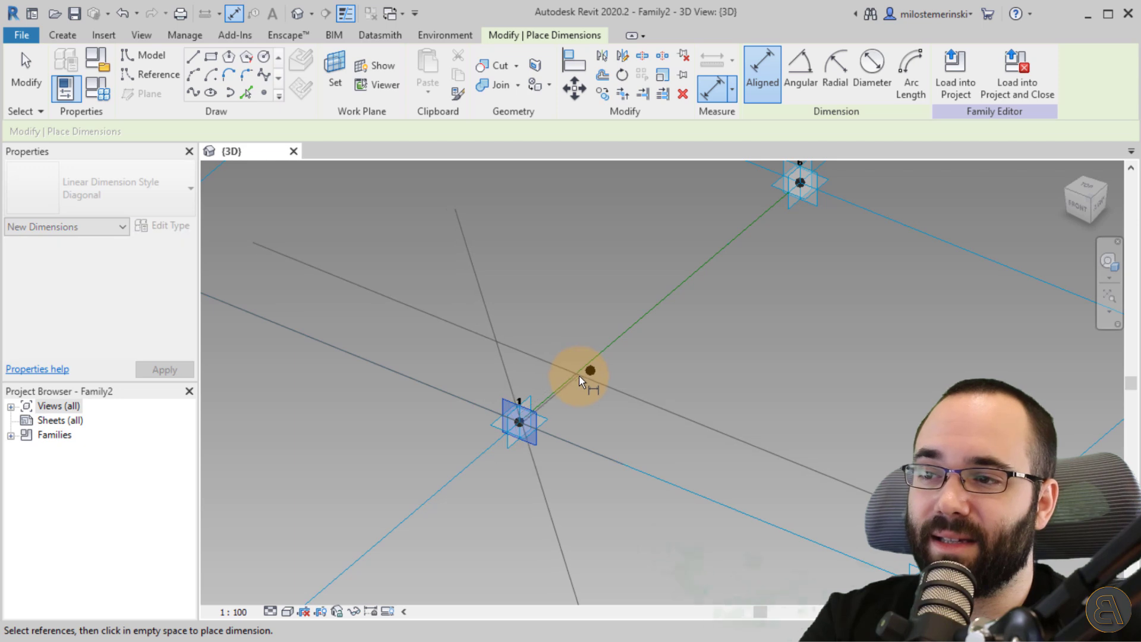
pyautogui.scroll(-3, 428, 314)
pyautogui.moveTo(429, 314); pyautogui.dragTo(705, 374, button='middle')
pyautogui.scroll(-2, 705, 374)
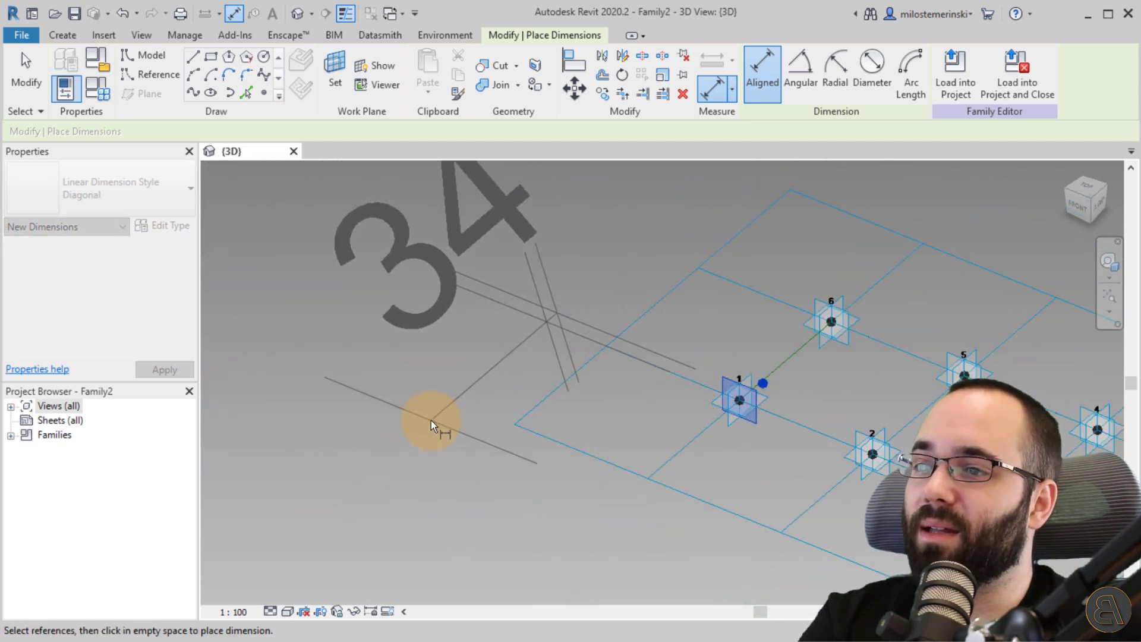
pyautogui.press('Escape')
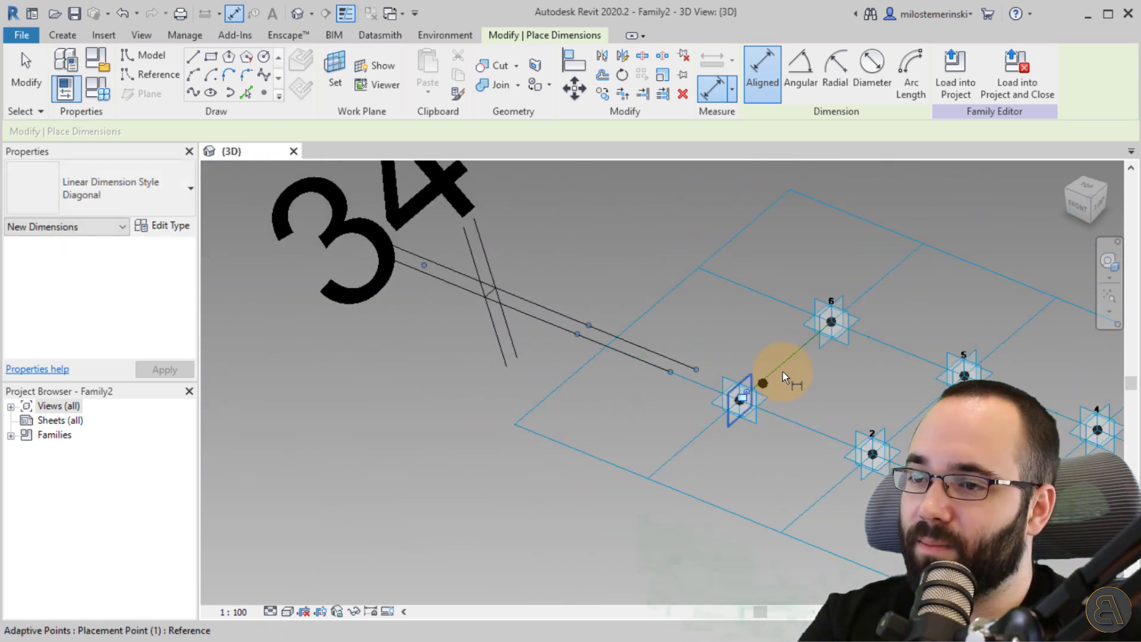
# Add a second aligned dimension from adaptive point 1's other vertical plane to the reference point, measured in the direction of adaptive point 2.
pyautogui.scroll(4, 736, 411)
pyautogui.scroll(-1, 733, 417)
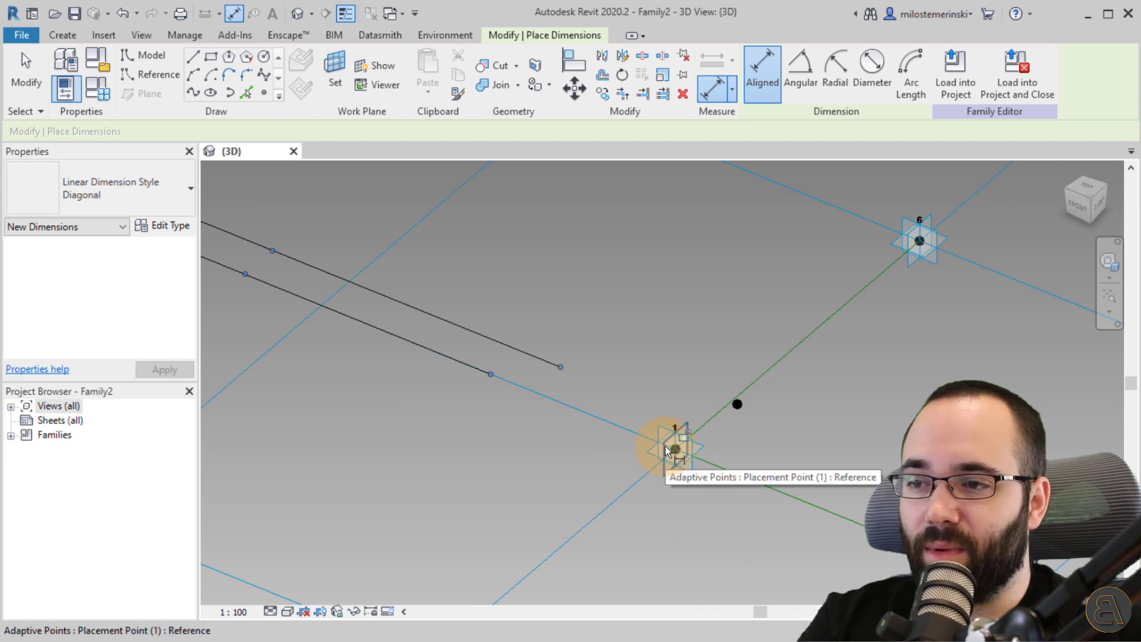
pyautogui.click(665, 449)
pyautogui.keyDown('shift'); pyautogui.moveTo(743, 405); pyautogui.dragTo(525, 537, button='middle'); pyautogui.keyUp('shift')
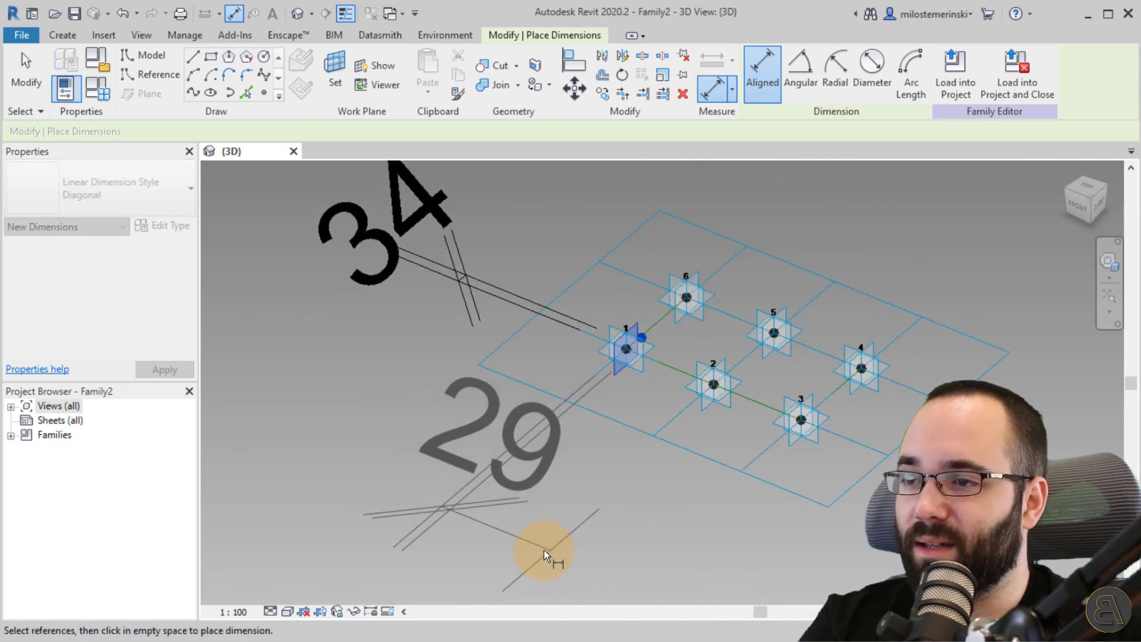
pyautogui.press('Escape')
pyautogui.press('Escape')
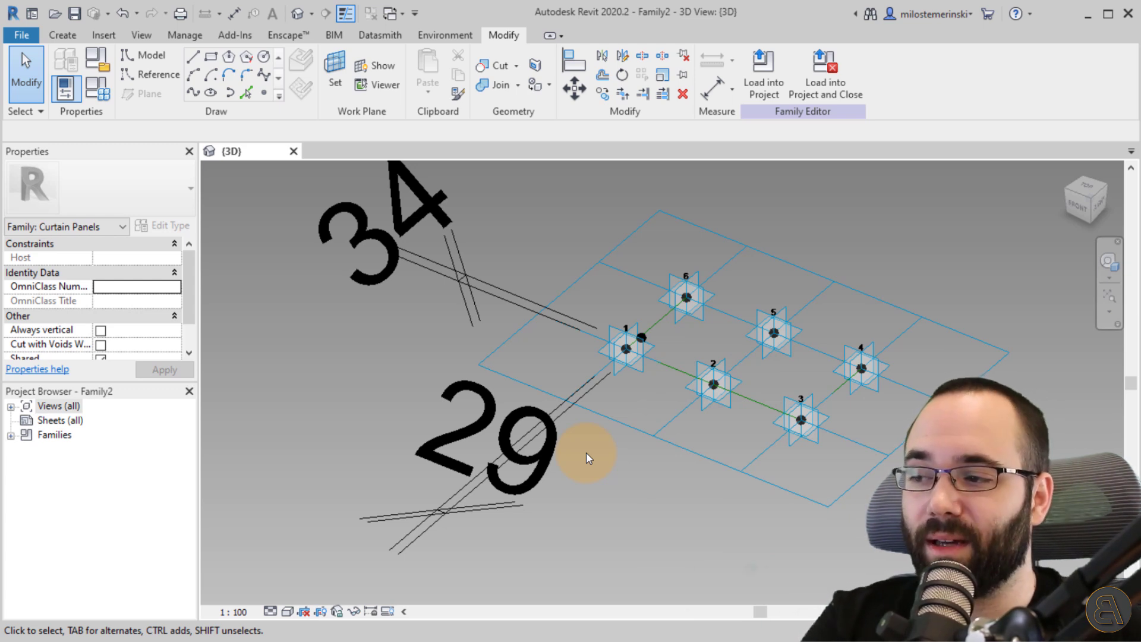
# Set the 3D view's scale to 1:10 and check the size of the dimension text near adaptive point 1.
pyautogui.click(247, 612)
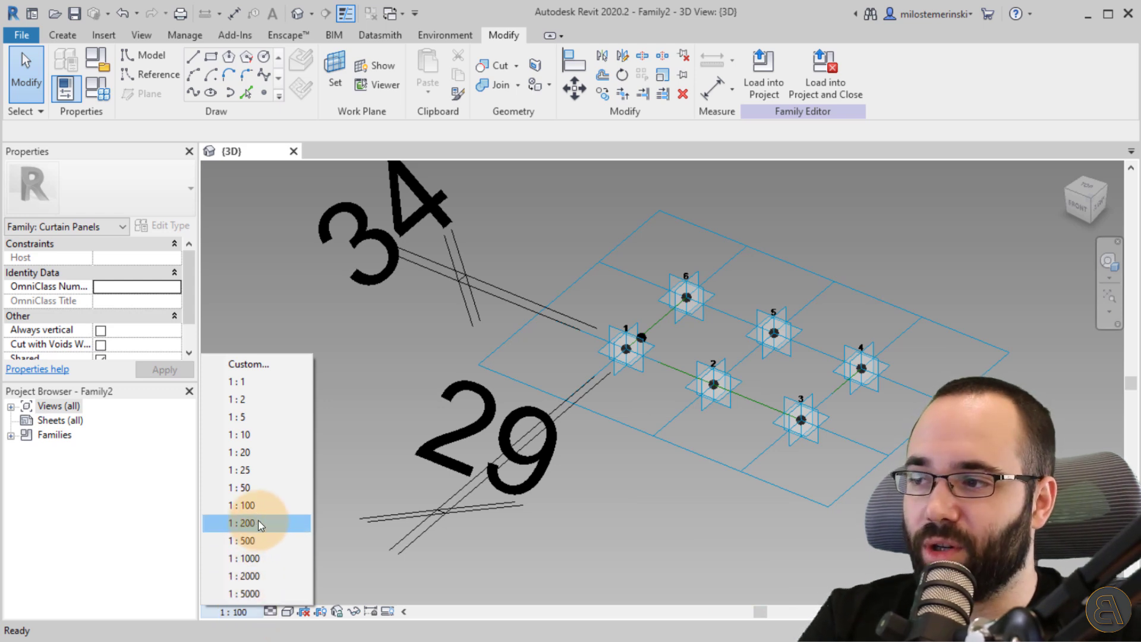
pyautogui.click(256, 434)
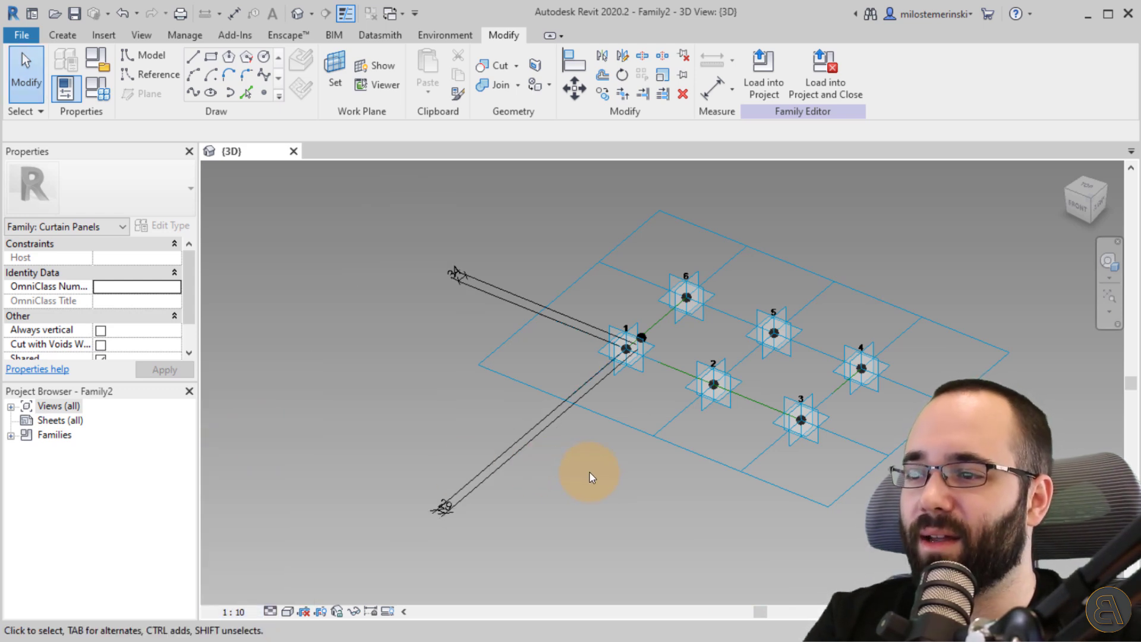
pyautogui.click(485, 471)
pyautogui.scroll(5, 451, 526)
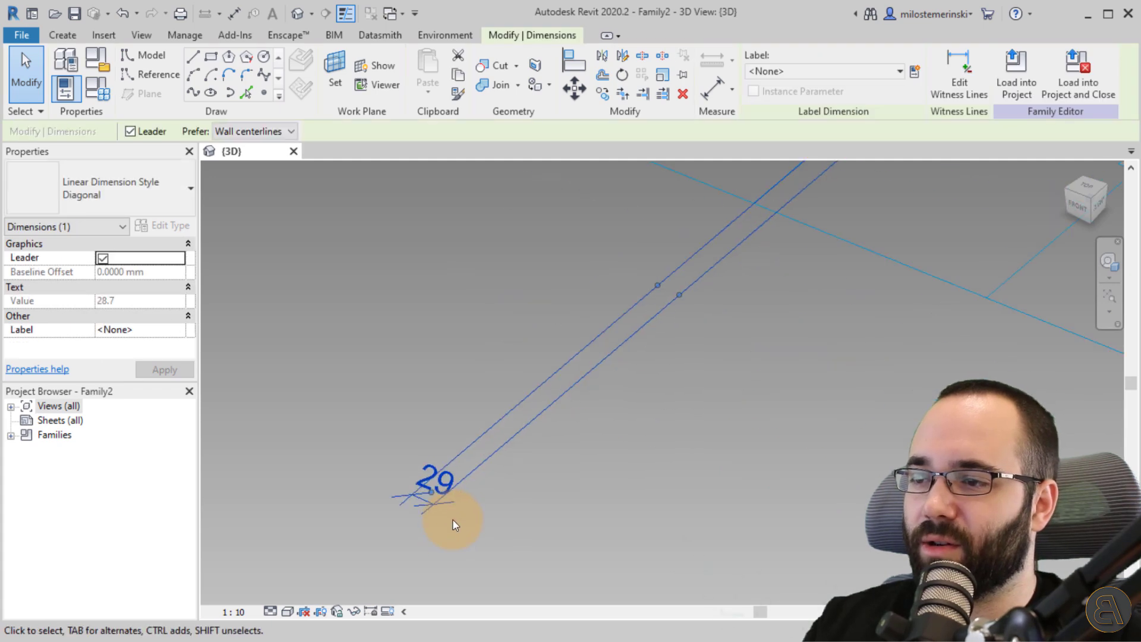
pyautogui.click(713, 486)
pyautogui.scroll(-5, 713, 486)
pyautogui.moveTo(713, 485); pyautogui.dragTo(656, 530, button='middle')
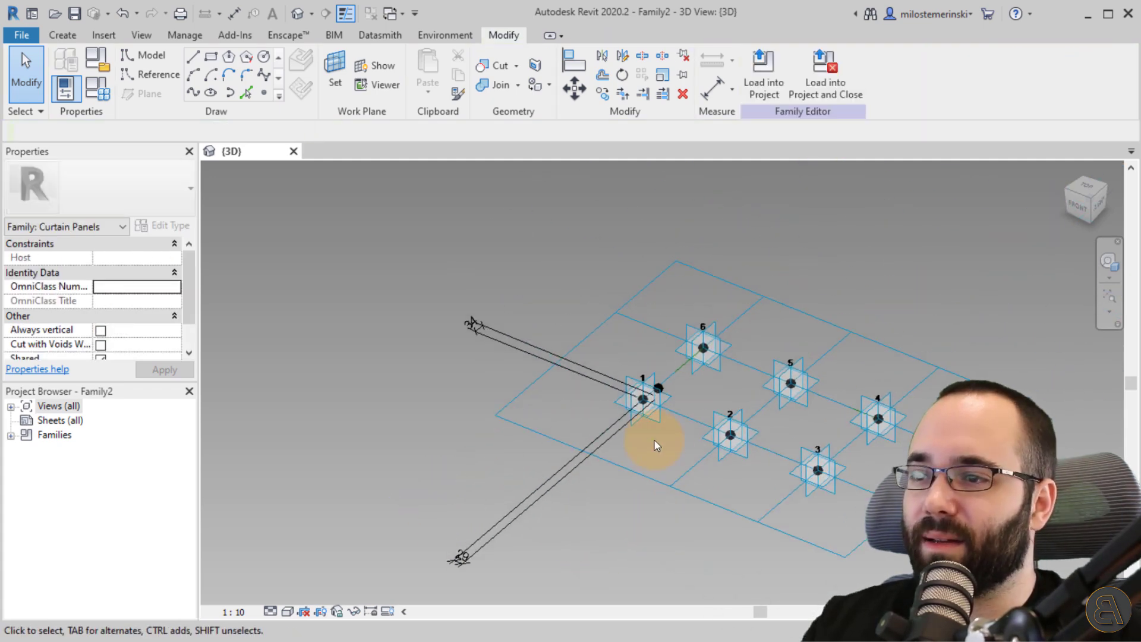
# Label both aligned dimensions at adaptive point 1 with the Offset parameter.
pyautogui.click(497, 510)
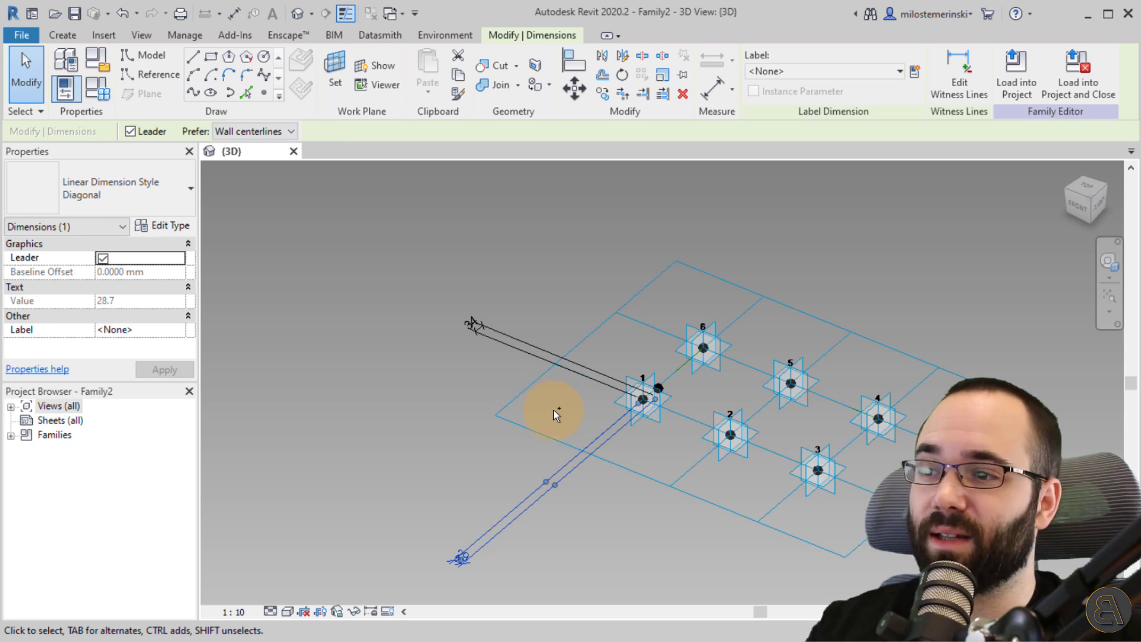
pyautogui.click(521, 352)
pyautogui.keyDown('ctrl'); pyautogui.click(520, 353); pyautogui.keyUp('ctrl')
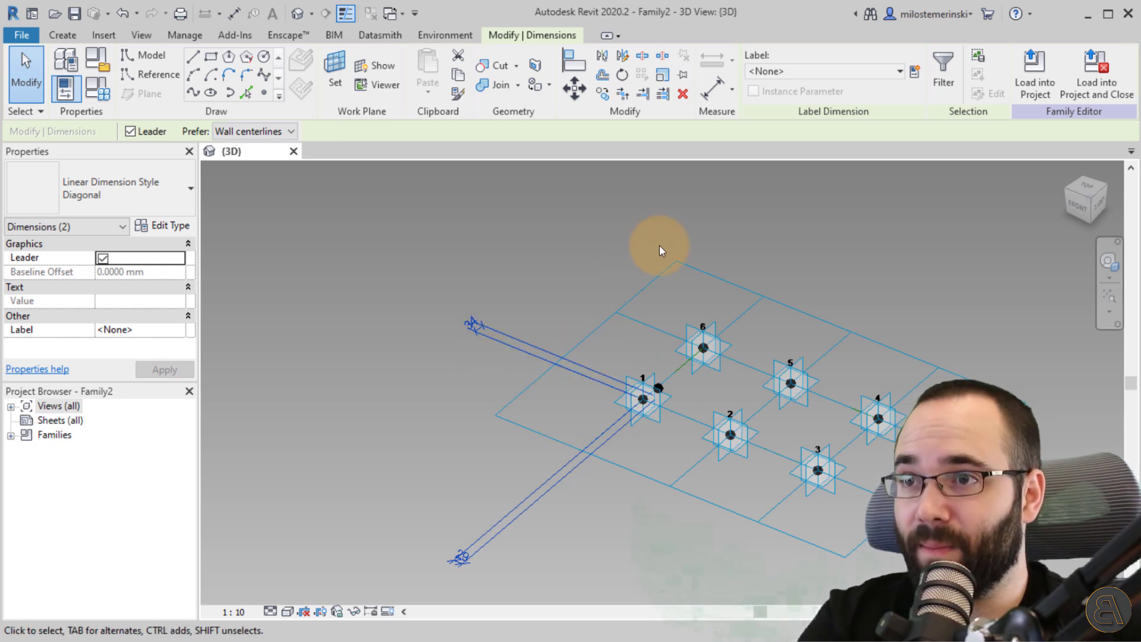
pyautogui.click(835, 74)
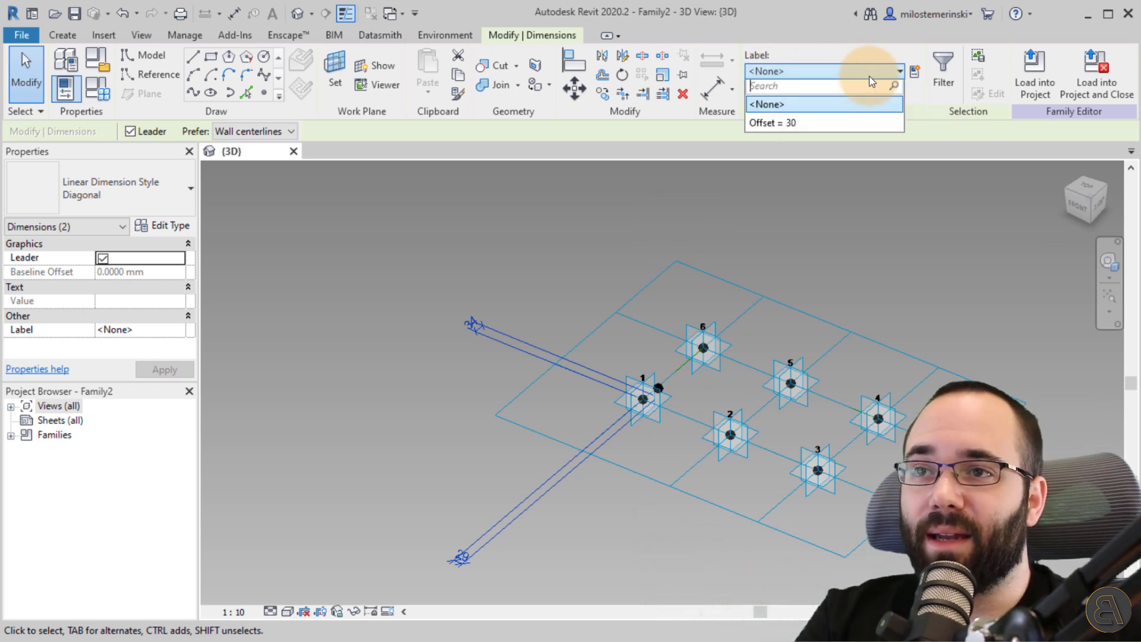
pyautogui.click(767, 127)
pyautogui.press('Escape')
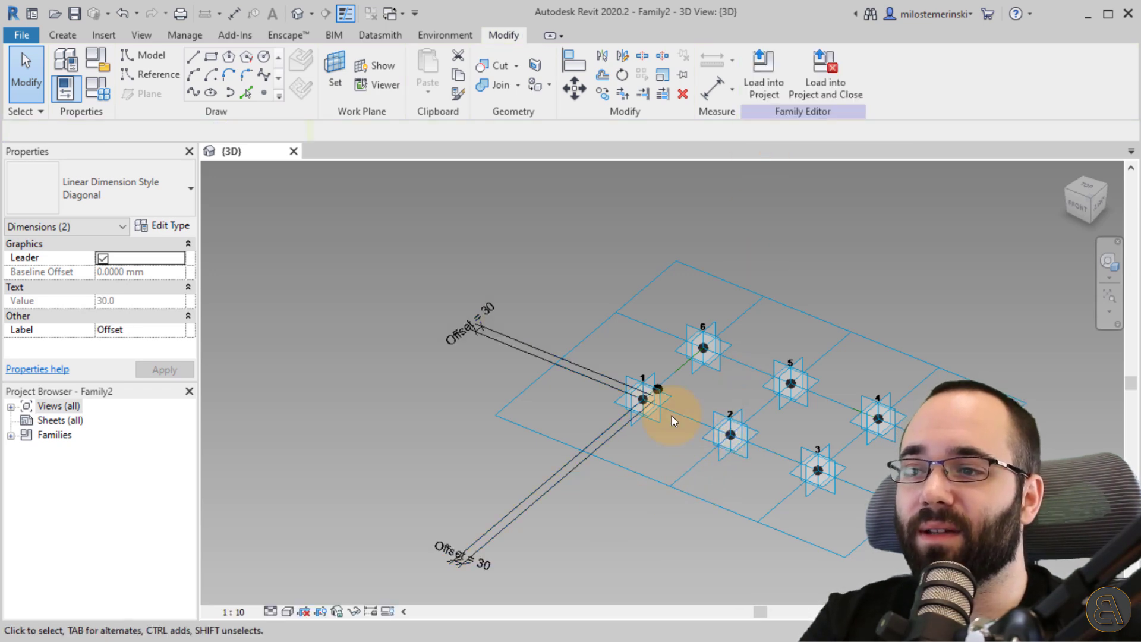
# Place a reference point on adaptive point 3, hosted on its horizontal work plane.
pyautogui.scroll(5, 648, 454)
pyautogui.scroll(3, 633, 482)
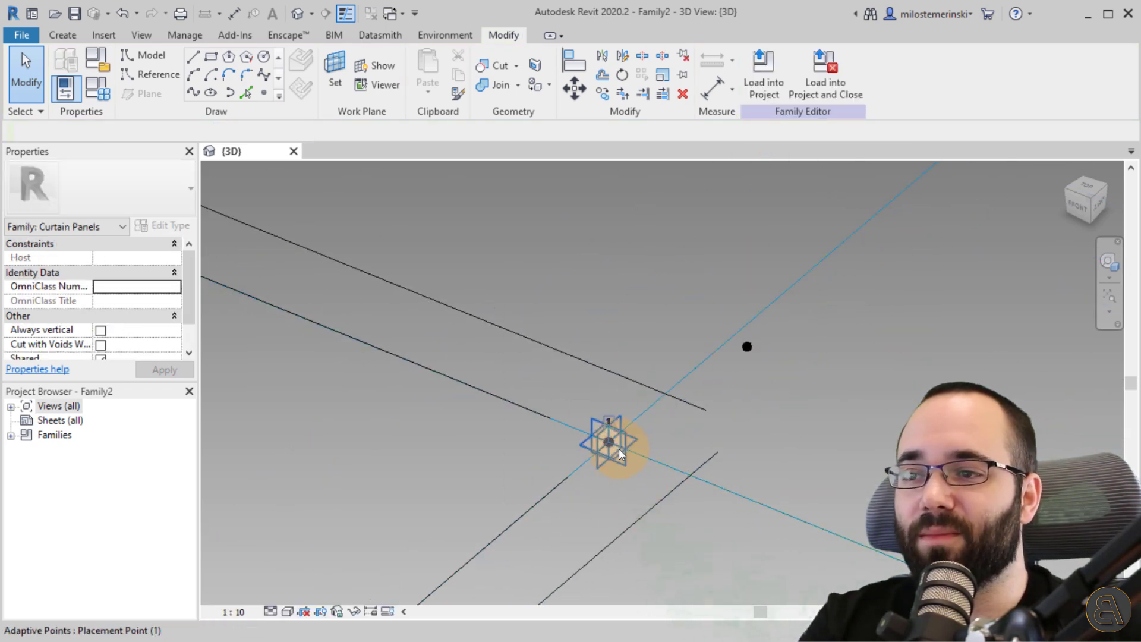
pyautogui.keyDown('shift'); pyautogui.moveTo(780, 423); pyautogui.dragTo(701, 433, button='middle'); pyautogui.keyUp('shift')
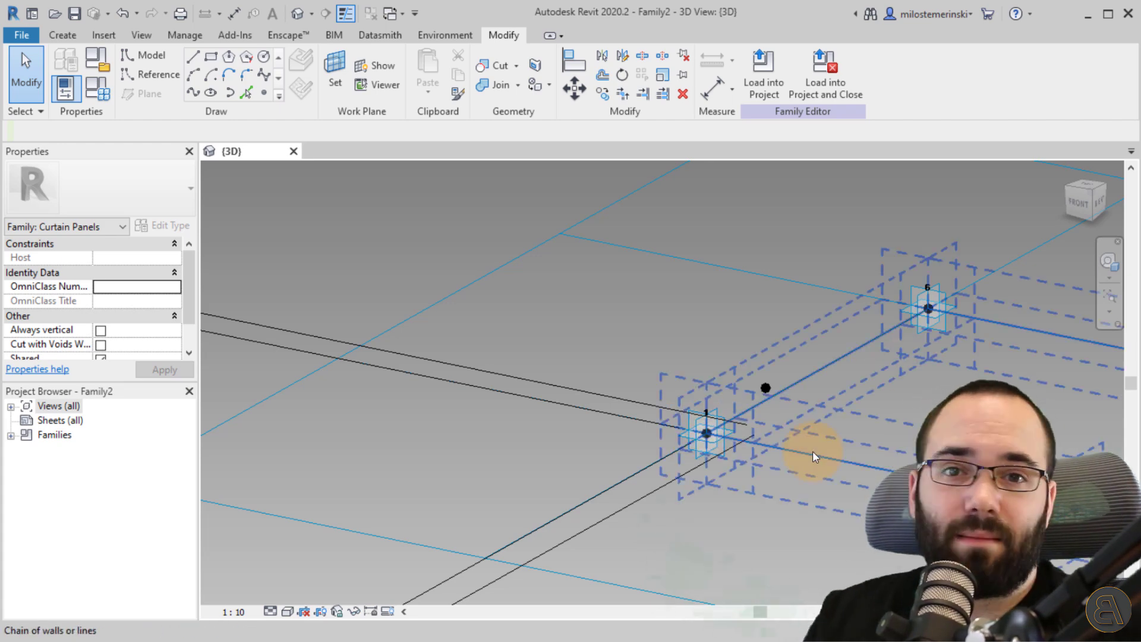
pyautogui.keyDown('shift'); pyautogui.moveTo(834, 424); pyautogui.dragTo(664, 549, button='middle'); pyautogui.keyUp('shift')
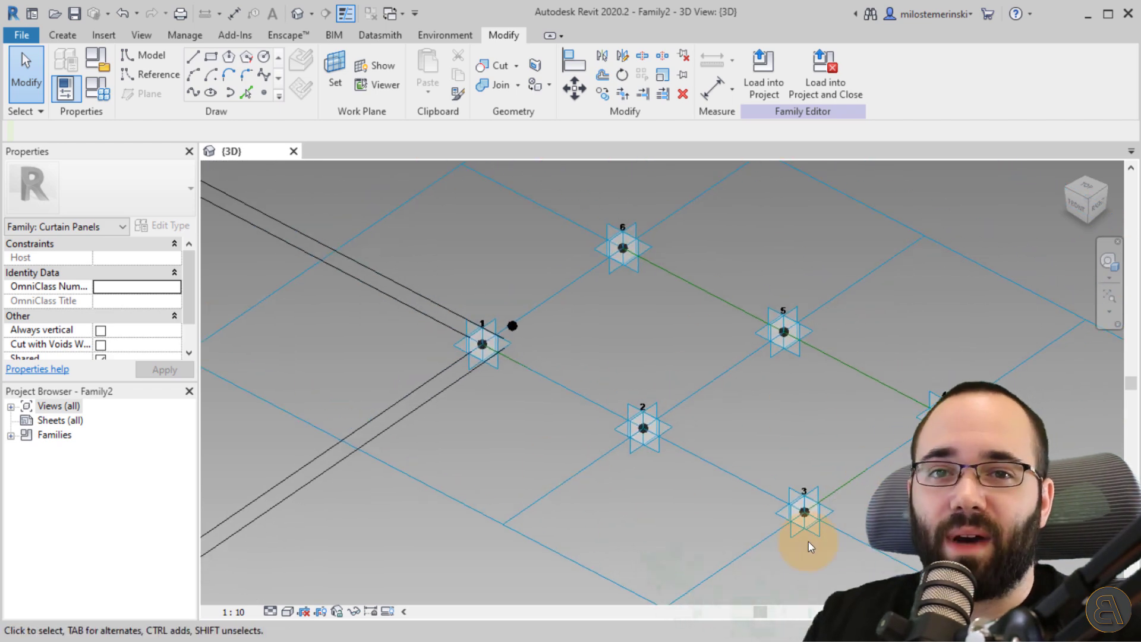
pyautogui.moveTo(749, 544); pyautogui.dragTo(772, 501, button='middle')
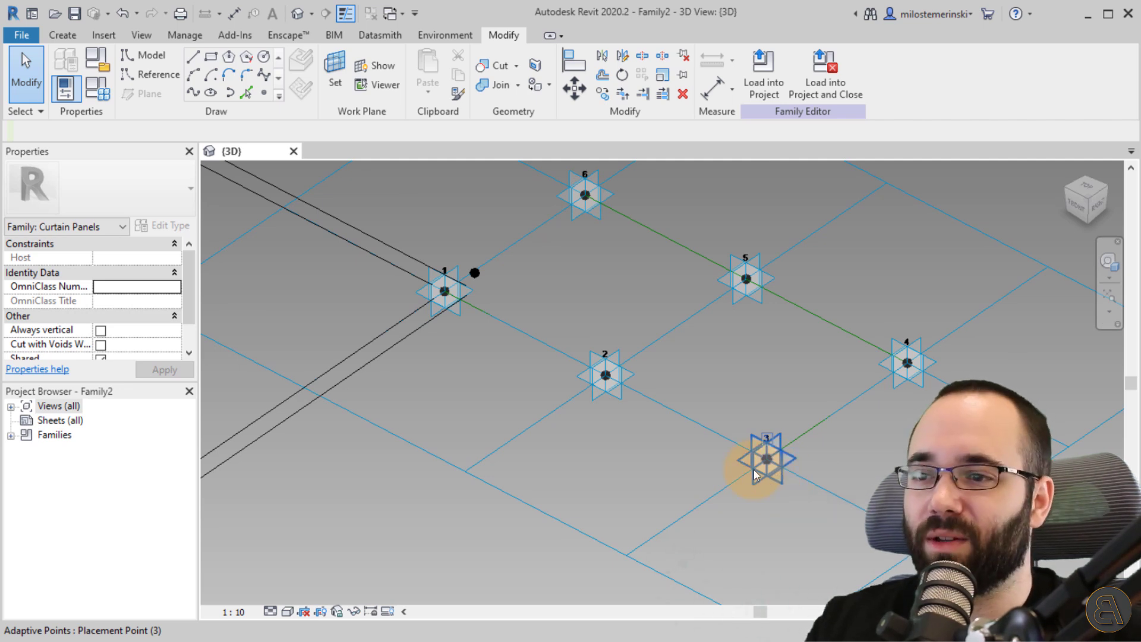
pyautogui.scroll(3, 764, 451)
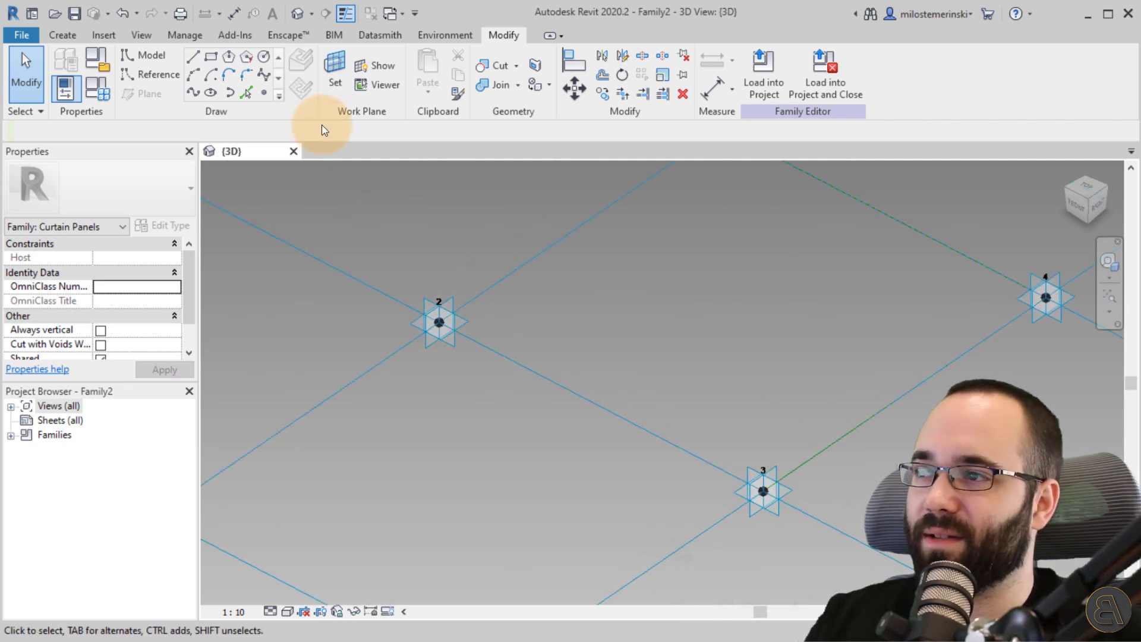
pyautogui.click(263, 92)
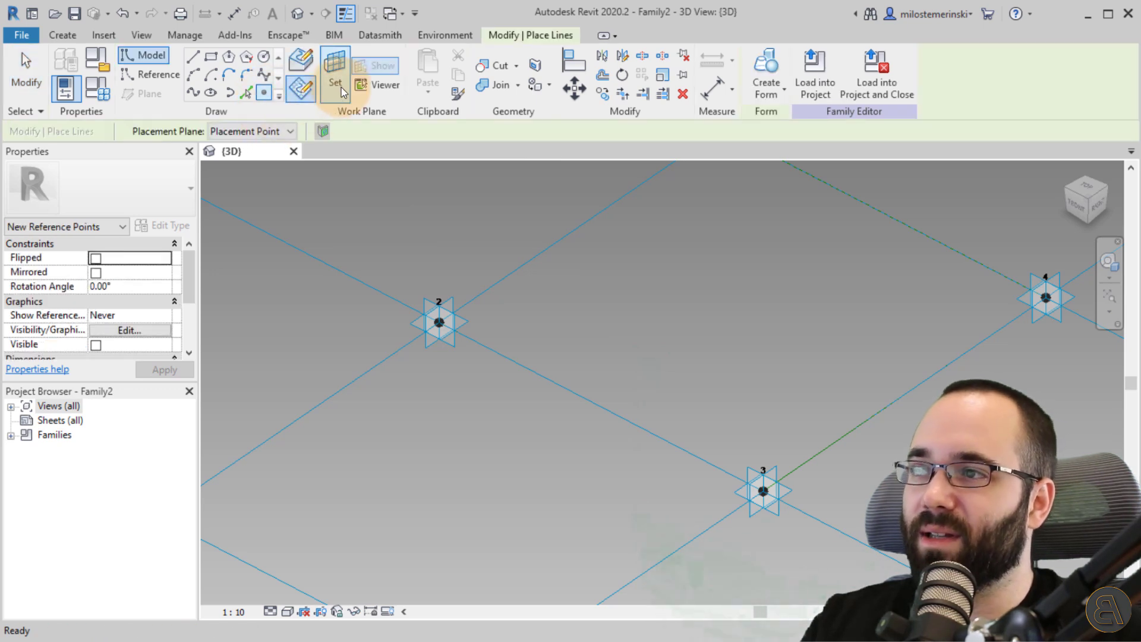
pyautogui.press('Escape')
pyautogui.press('Escape')
pyautogui.press('Return')
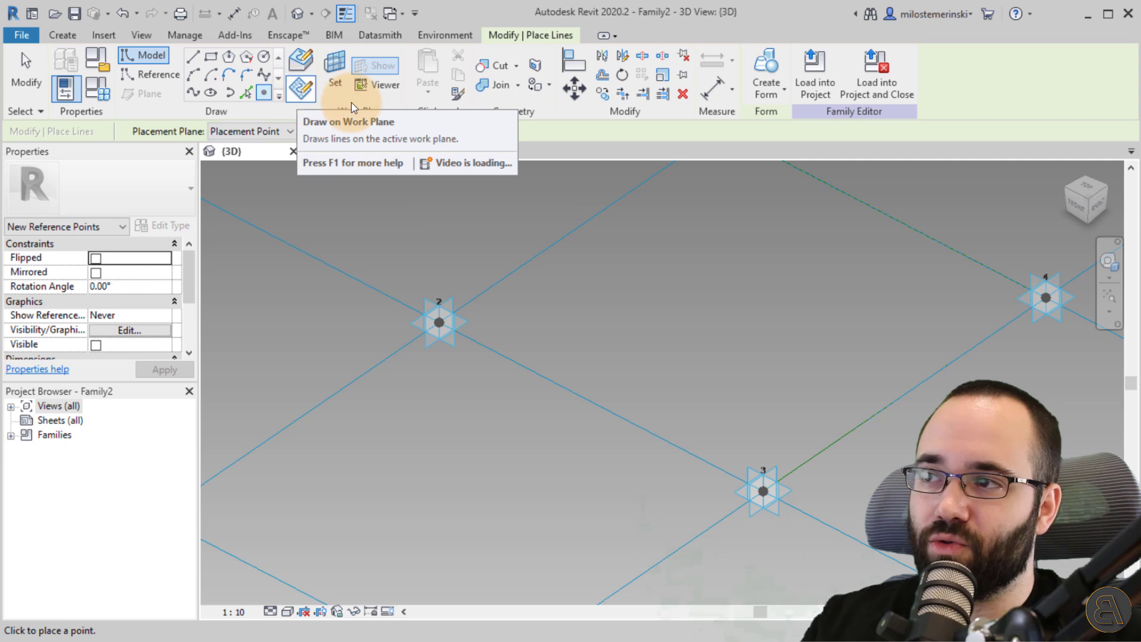
pyautogui.press('Escape')
pyautogui.press('Escape')
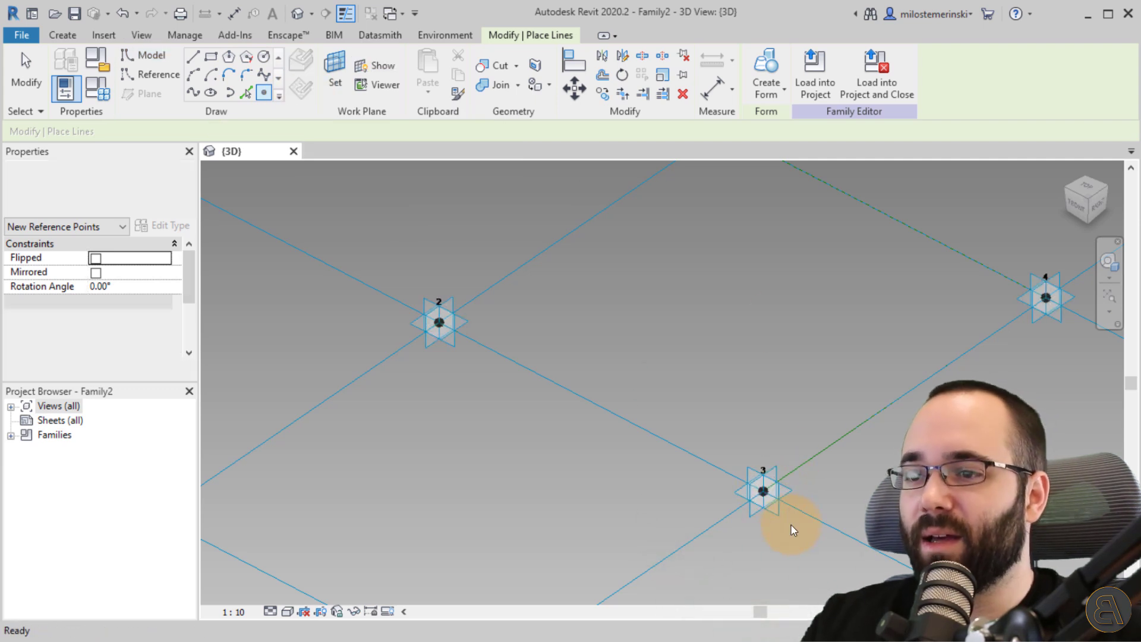
pyautogui.click(765, 503)
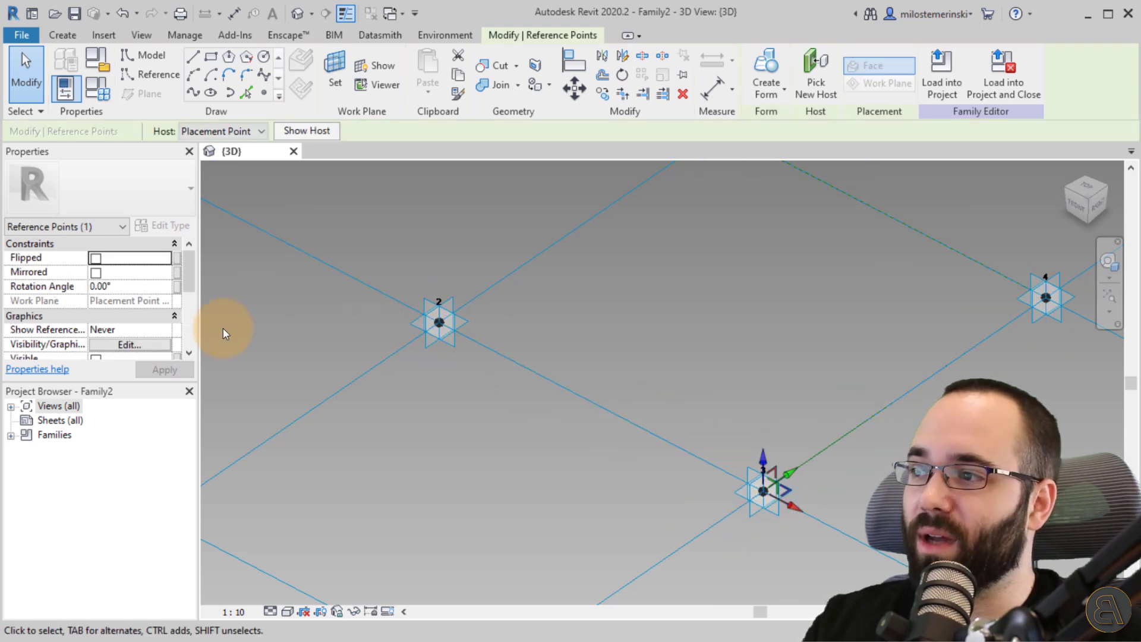
# Associate the offset of the reference point on adaptive point 3 with the existing Offset parameter.
pyautogui.scroll(-2, 133, 316)
pyautogui.scroll(-2, 133, 316)
pyautogui.scroll(1, 128, 311)
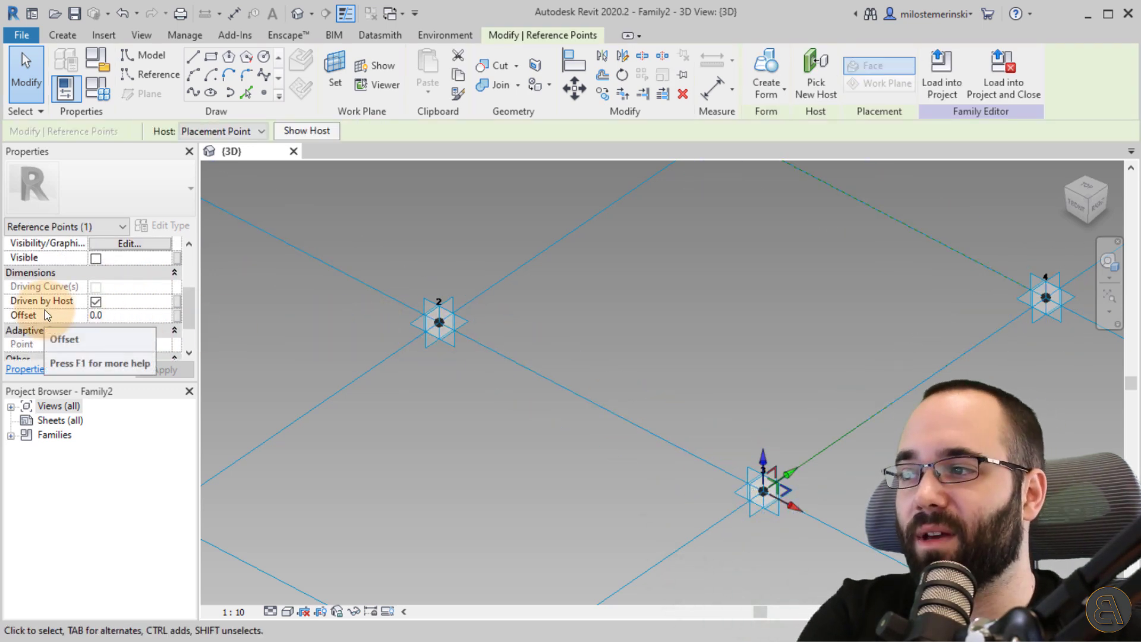
pyautogui.click(176, 315)
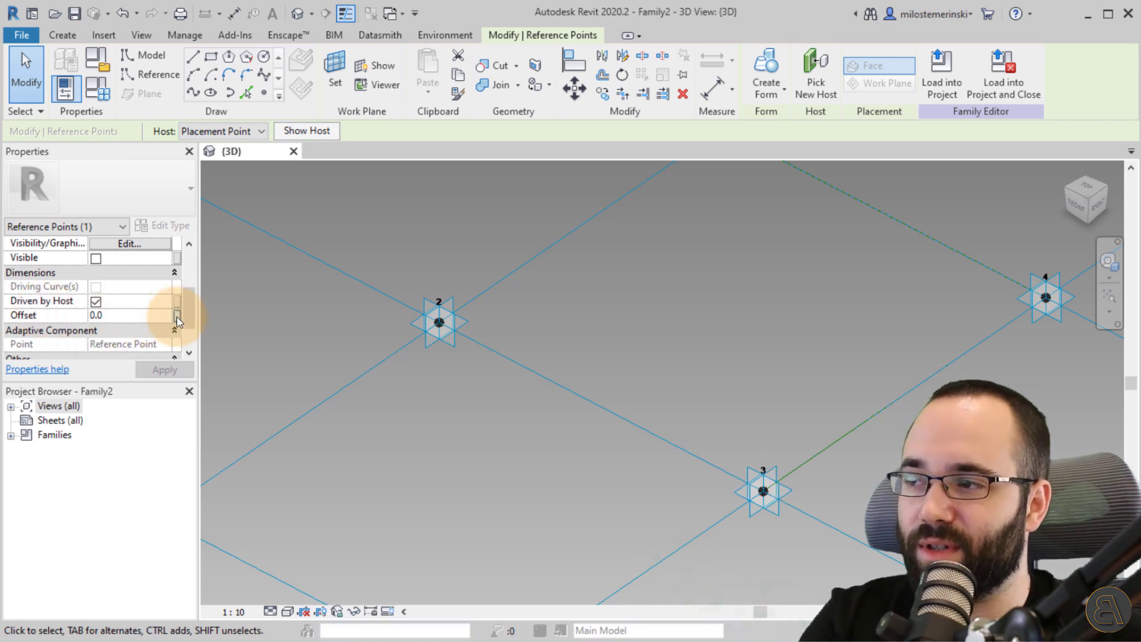
pyautogui.click(310, 318)
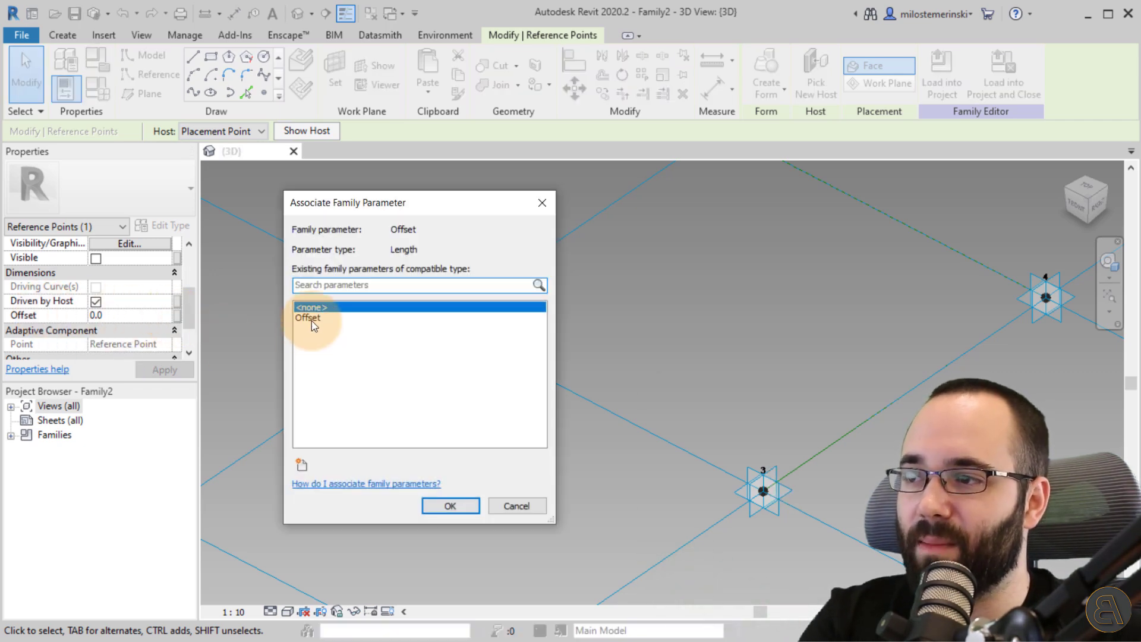
pyautogui.click(464, 504)
# Move adaptive point 3's offset reference point into the tile area, about 45 mm towards adaptive point 4 and about 46 mm towards adaptive point 2.
pyautogui.click(764, 455)
pyautogui.click(771, 436)
pyautogui.scroll(2, 772, 439)
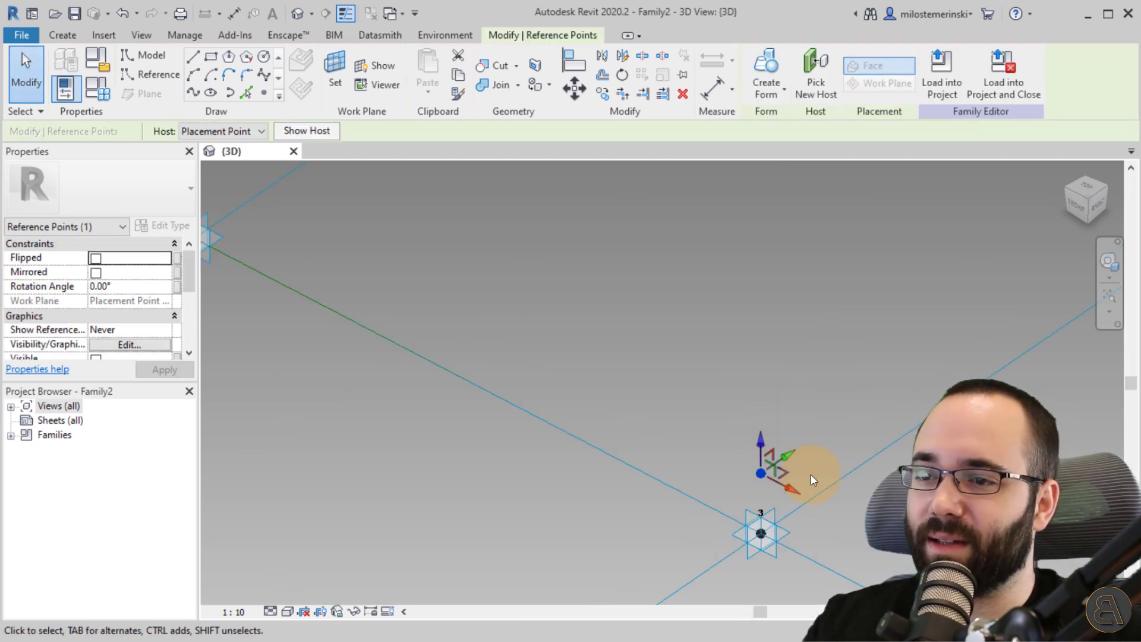
pyautogui.moveTo(789, 459); pyautogui.dragTo(774, 376)
pyautogui.click(718, 426)
pyautogui.scroll(-3, 707, 404)
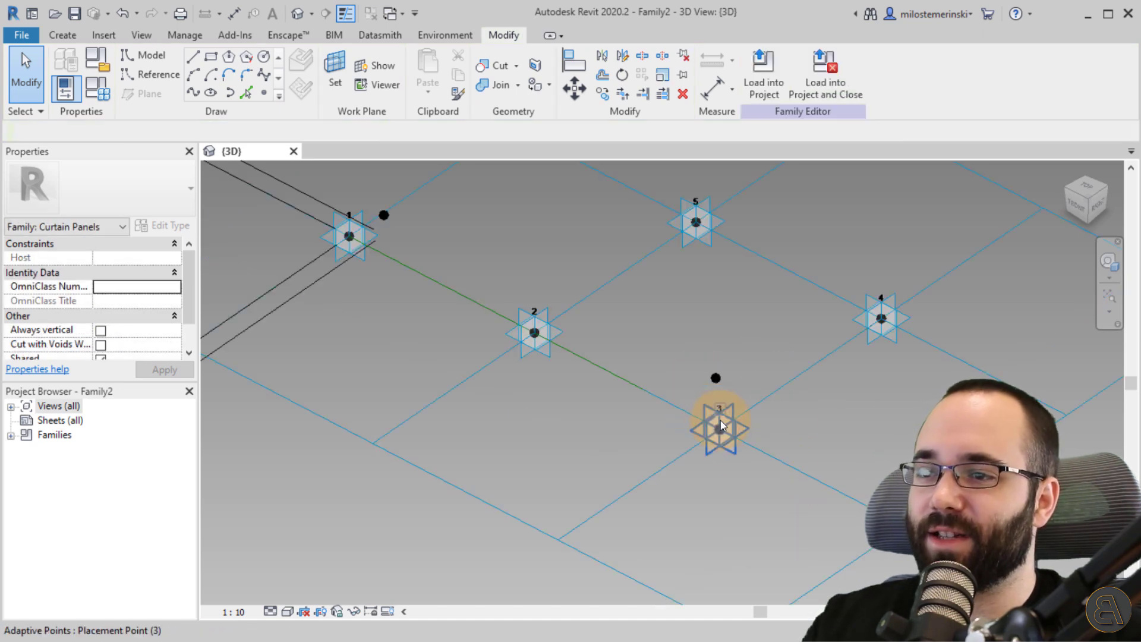
pyautogui.moveTo(741, 476); pyautogui.dragTo(707, 481, button='middle')
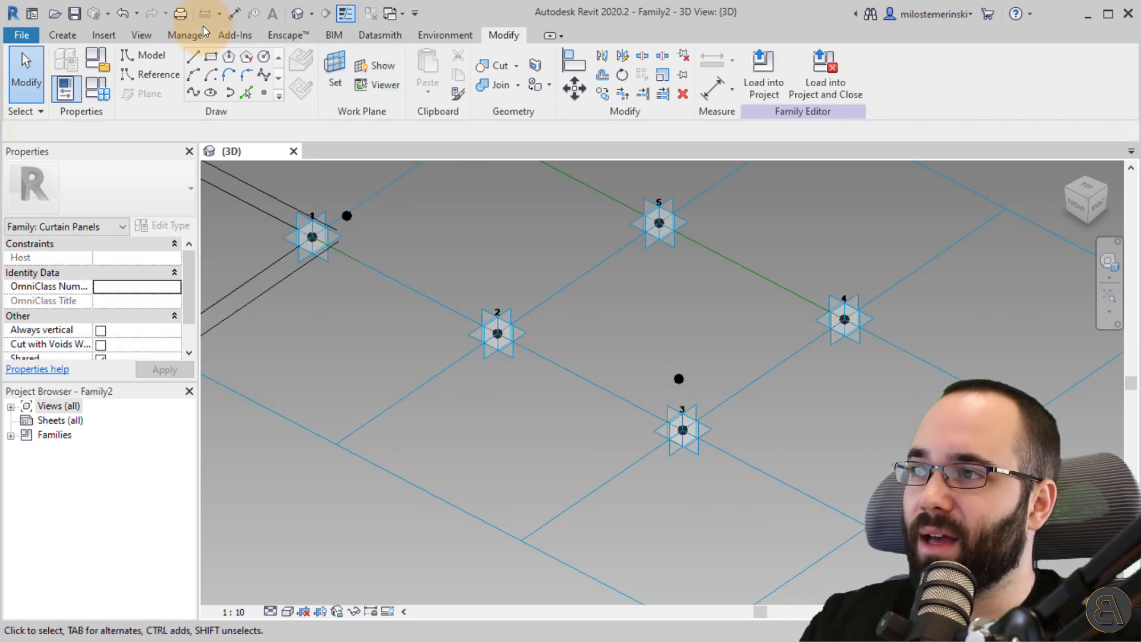
# Add an aligned dimension from adaptive point 3's vertical plane to its offset reference point, measured in the direction of adaptive point 4.
pyautogui.click(240, 18)
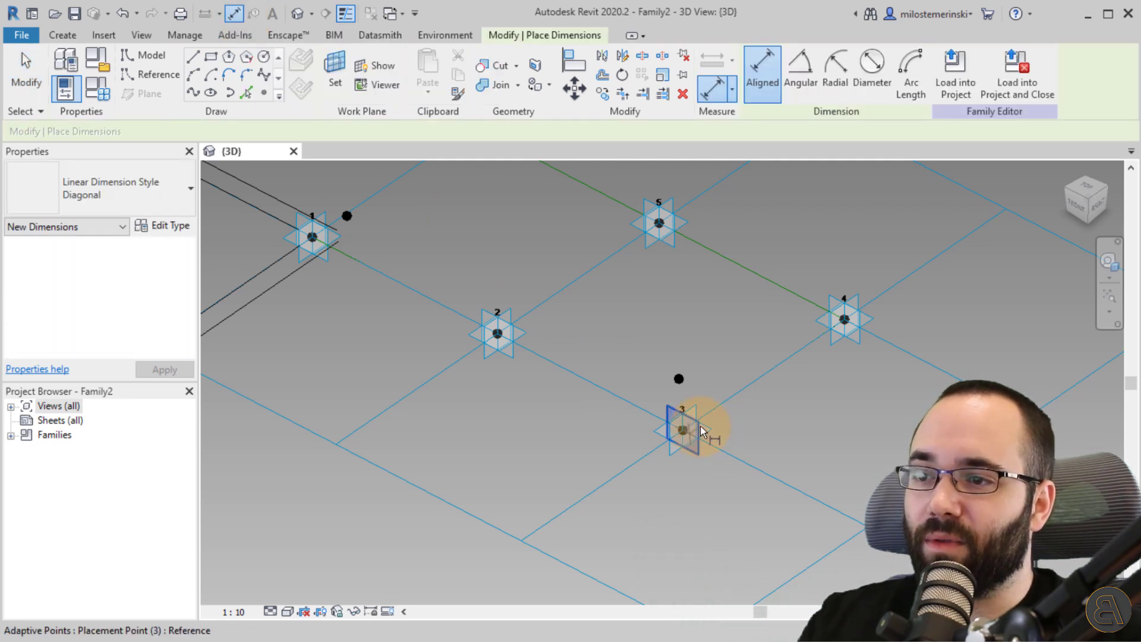
pyautogui.click(678, 378)
pyautogui.scroll(-3, 733, 407)
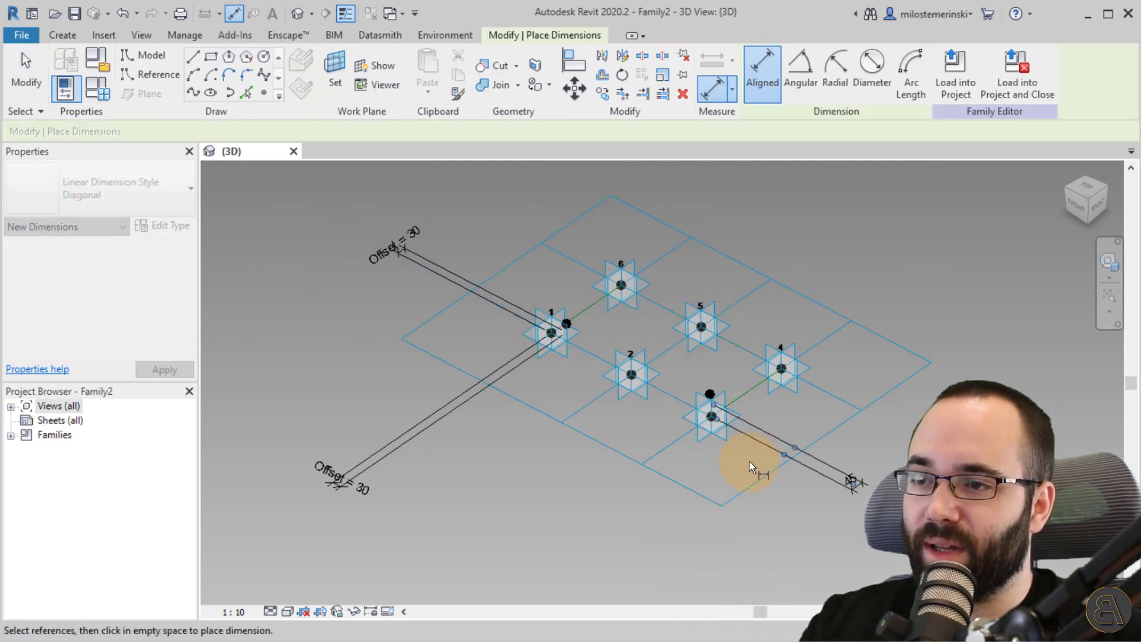
# Add a second aligned dimension from adaptive point 3's other vertical plane to the reference point, measured in the direction of adaptive point 2.
pyautogui.scroll(3, 753, 468)
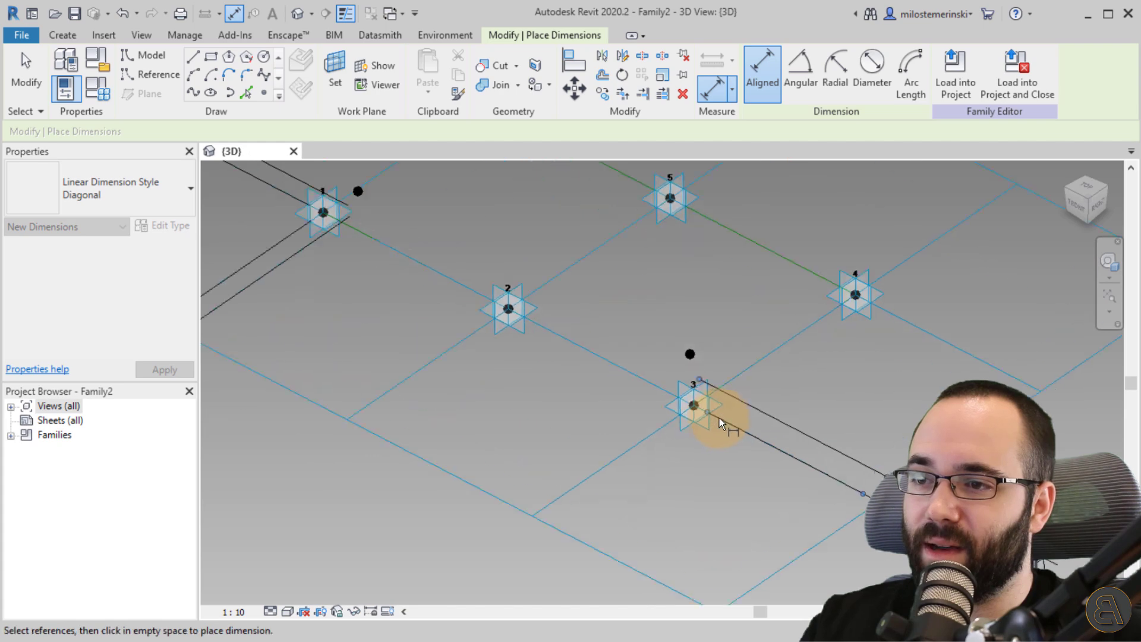
pyautogui.click(684, 358)
pyautogui.scroll(-3, 653, 386)
pyautogui.click(565, 499)
pyautogui.press('Escape')
# Label both aligned dimensions at adaptive point 3 with the Offset parameter.
pyautogui.click(569, 468)
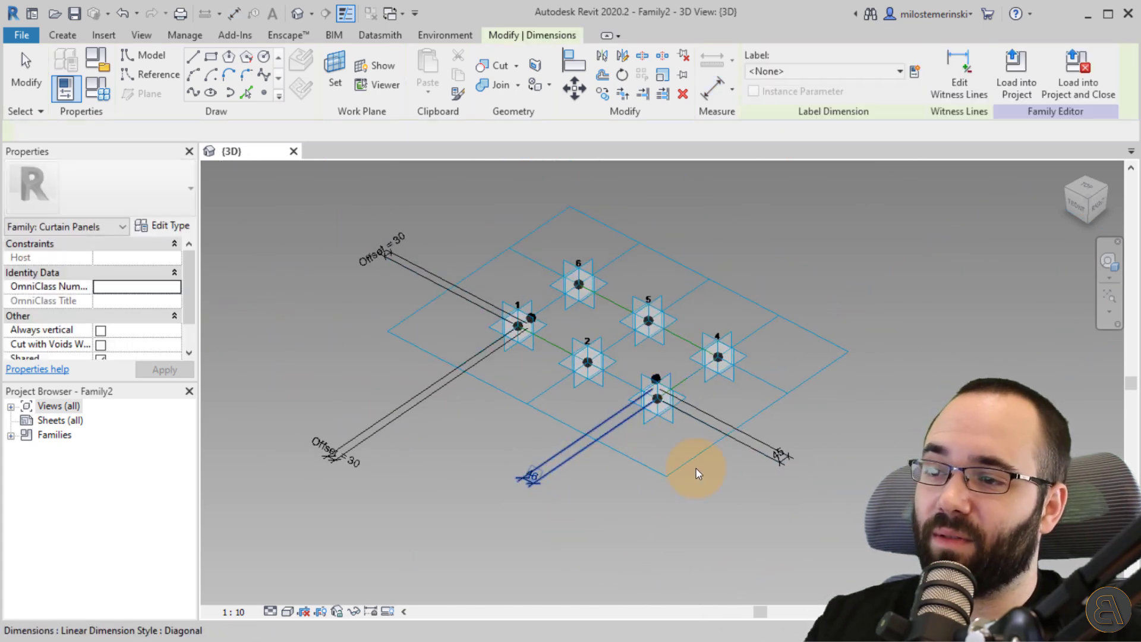
pyautogui.keyDown('ctrl'); pyautogui.click(730, 480); pyautogui.keyUp('ctrl')
pyautogui.click(802, 70)
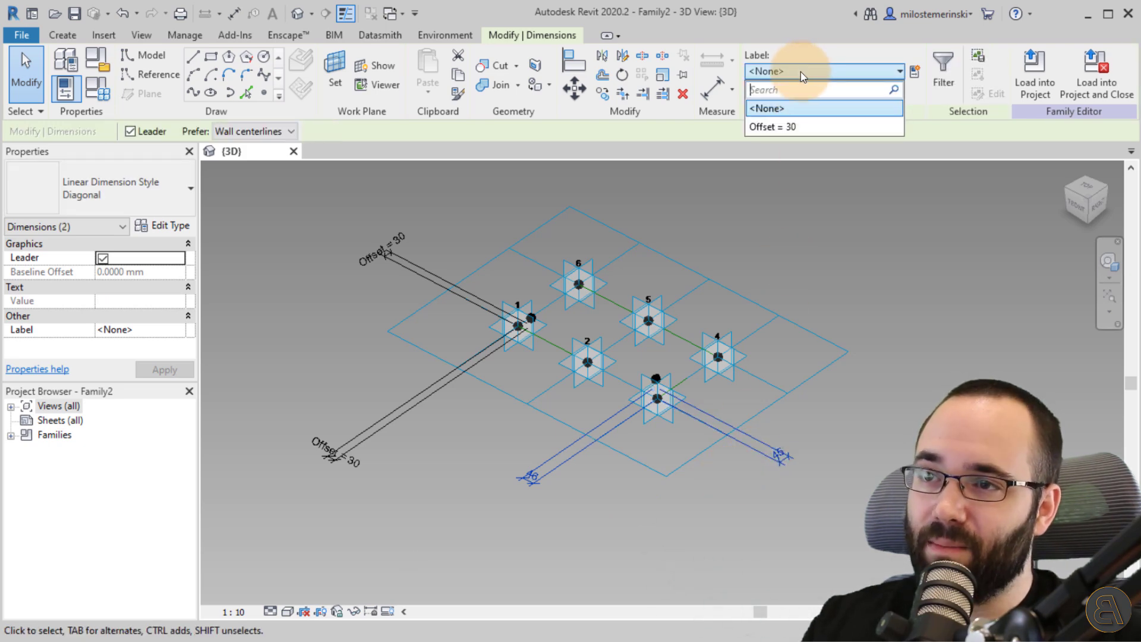
pyautogui.click(771, 127)
pyautogui.click(707, 476)
# Connect the offset reference points of adaptive points 1 and 3 with a spline through points.
pyautogui.scroll(4, 644, 387)
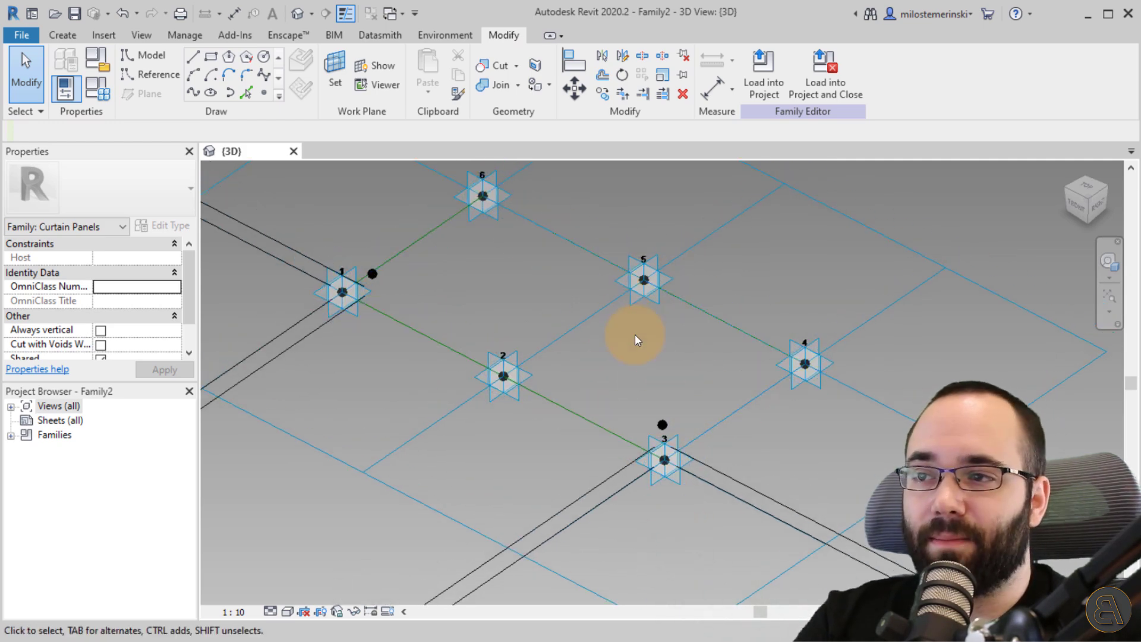
pyautogui.moveTo(635, 333); pyautogui.dragTo(637, 395, button='middle')
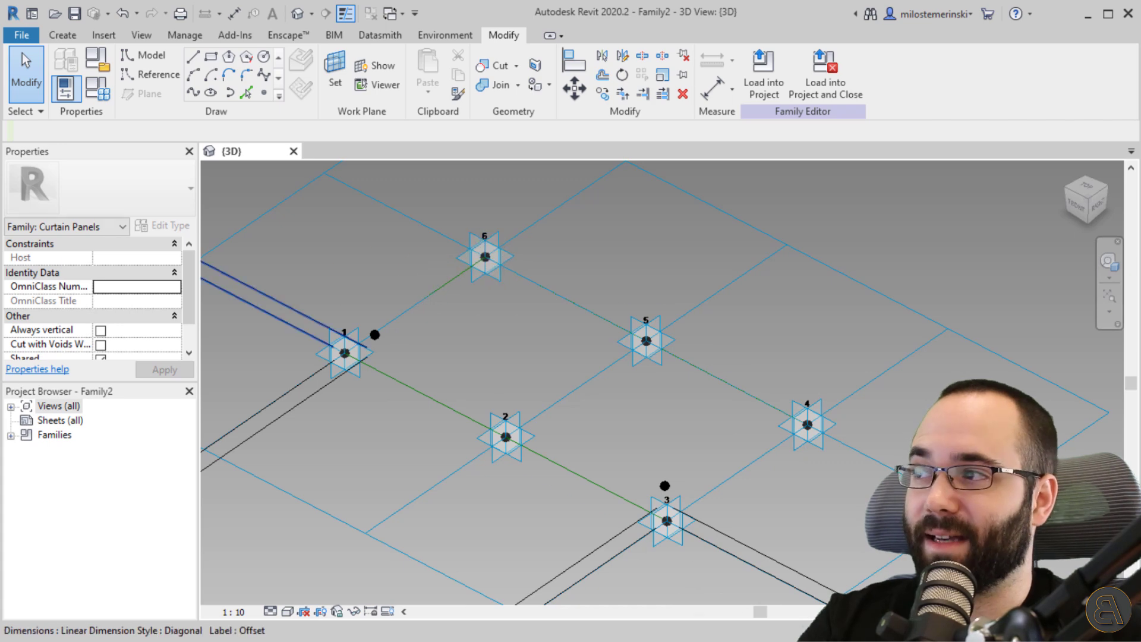
pyautogui.keyDown('shift'); pyautogui.moveTo(351, 357); pyautogui.dragTo(363, 360, button='middle'); pyautogui.keyUp('shift')
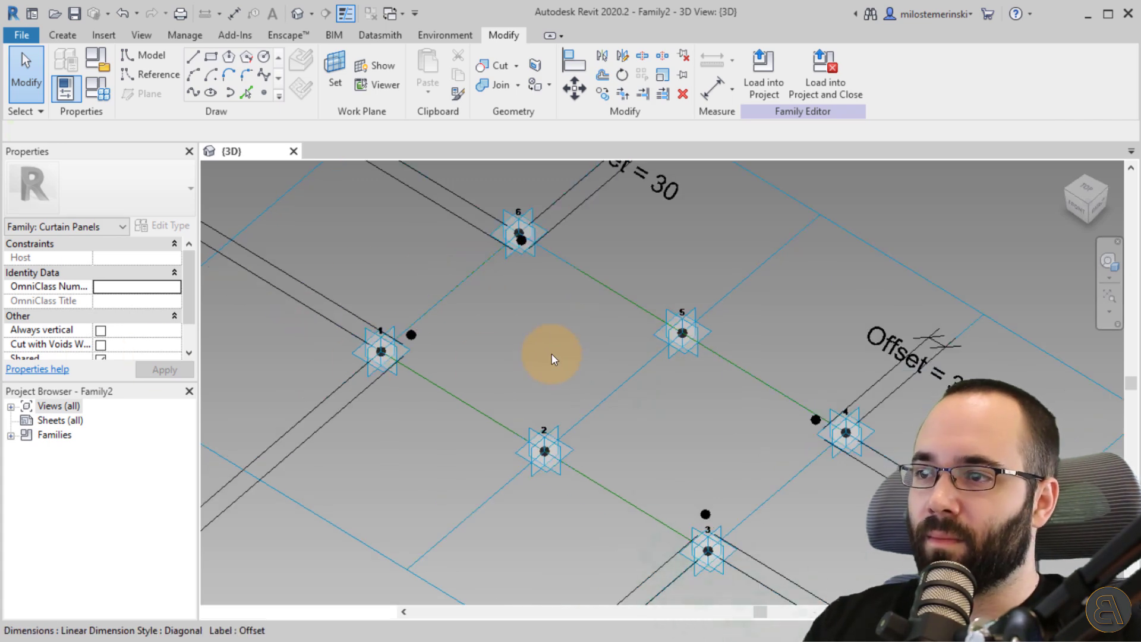
pyautogui.moveTo(611, 418); pyautogui.dragTo(377, 334, button='middle')
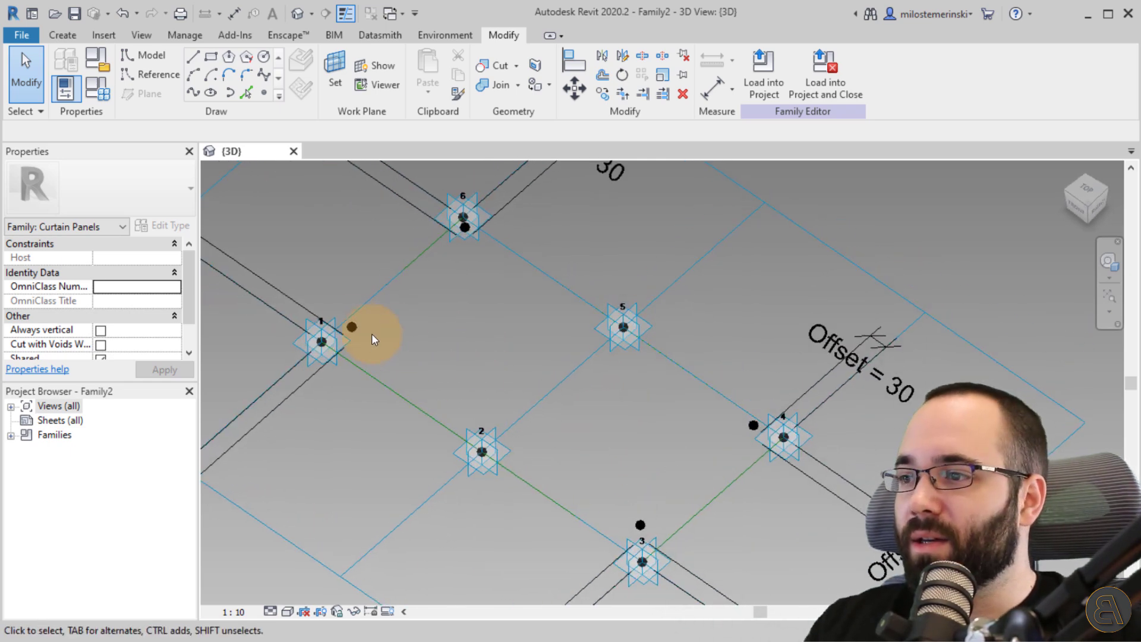
pyautogui.click(388, 343)
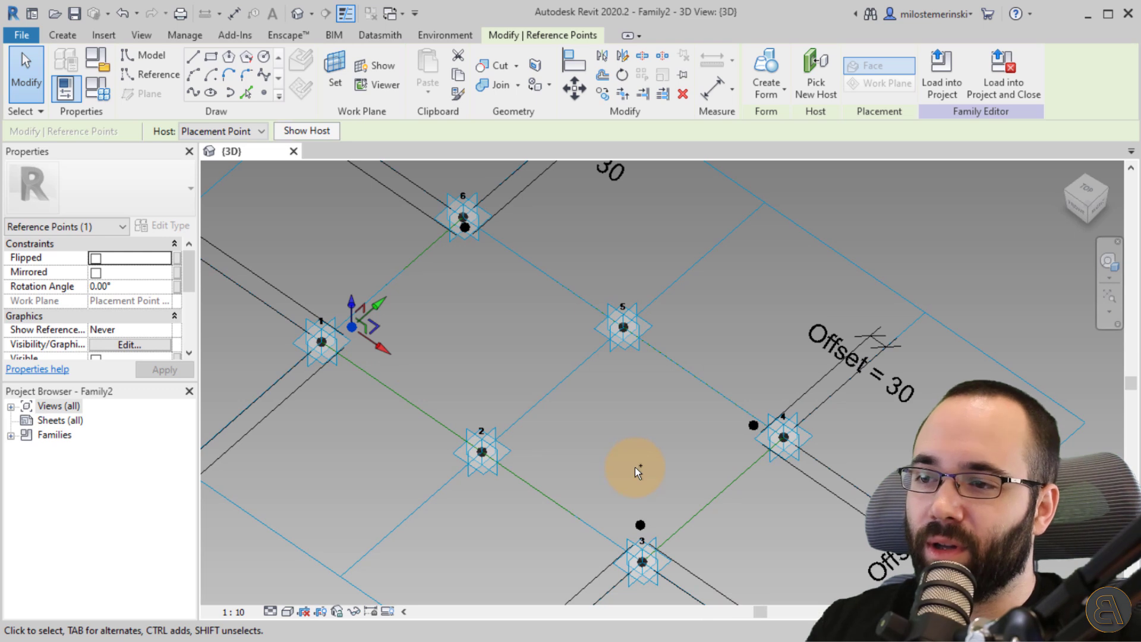
pyautogui.keyDown('ctrl'); pyautogui.click(640, 526); pyautogui.keyUp('ctrl')
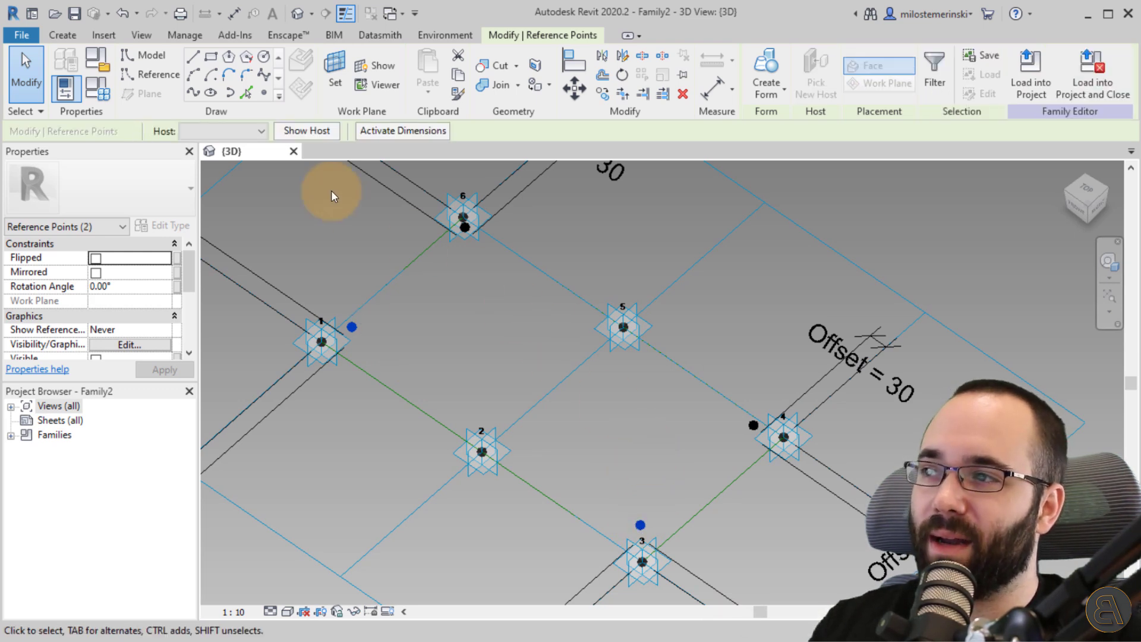
pyautogui.click(191, 93)
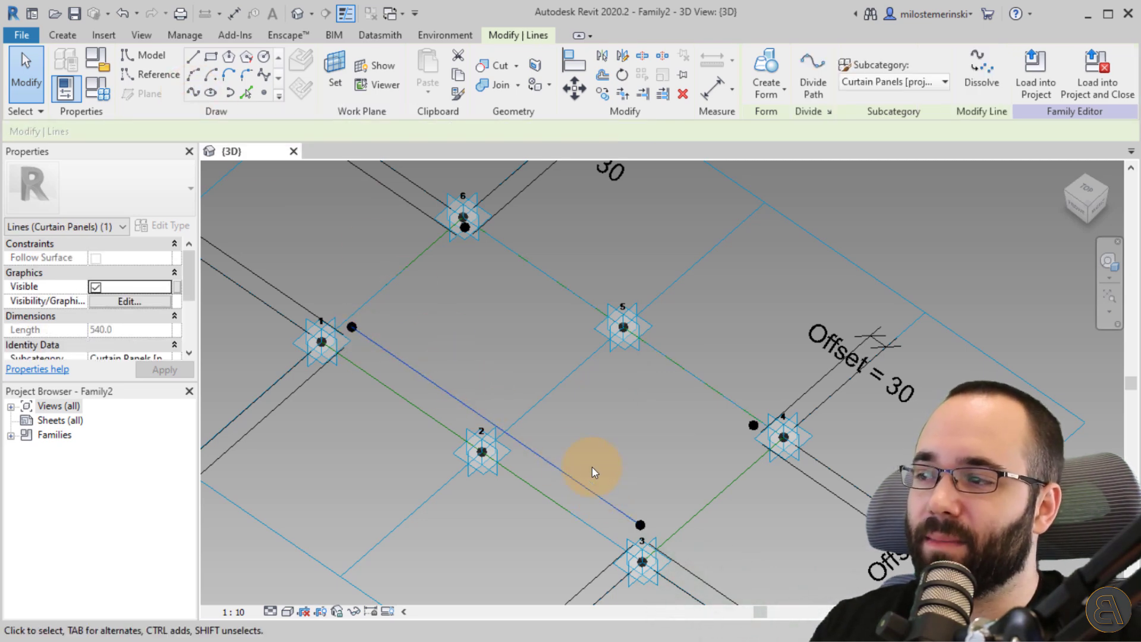
# Convert the spline between the offset reference points of adaptive points 1 and 3 into a reference line.
pyautogui.scroll(-4, 109, 284)
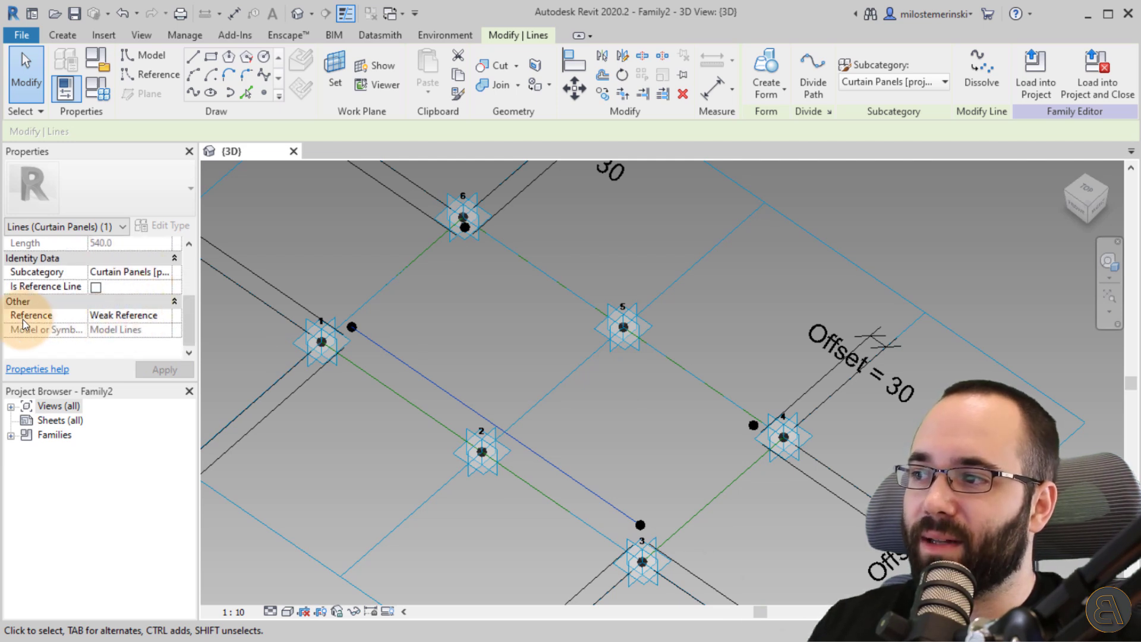
pyautogui.click(96, 288)
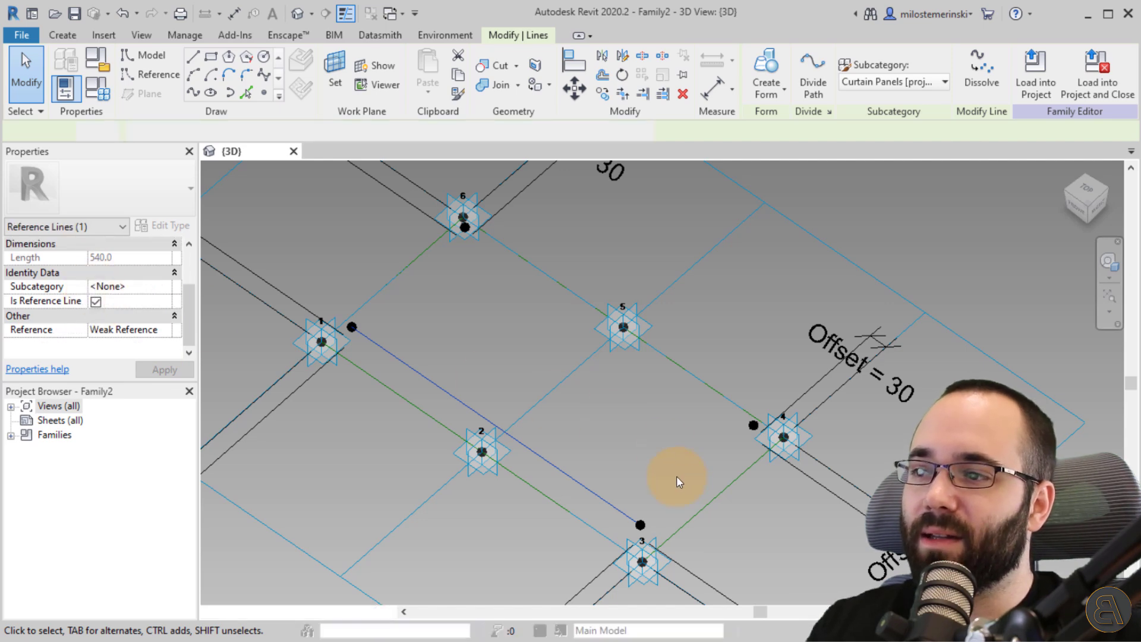
pyautogui.click(652, 434)
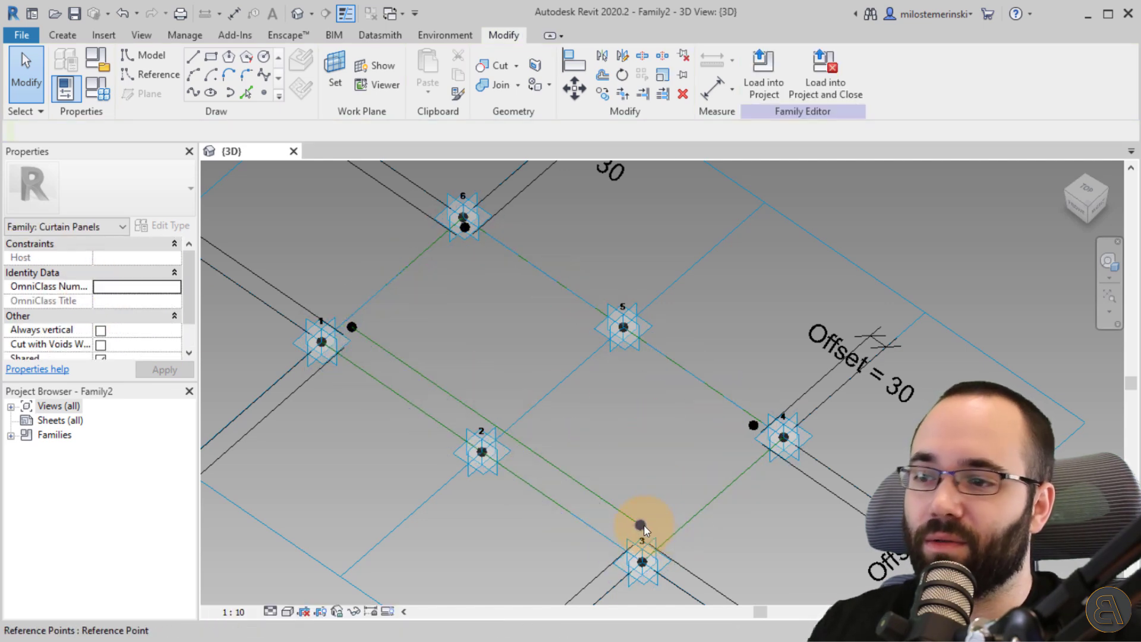
# Connect the offset reference points of adaptive points 3 and 4 with a spline through points and make it a reference line.
pyautogui.click(645, 528)
pyautogui.click(652, 528)
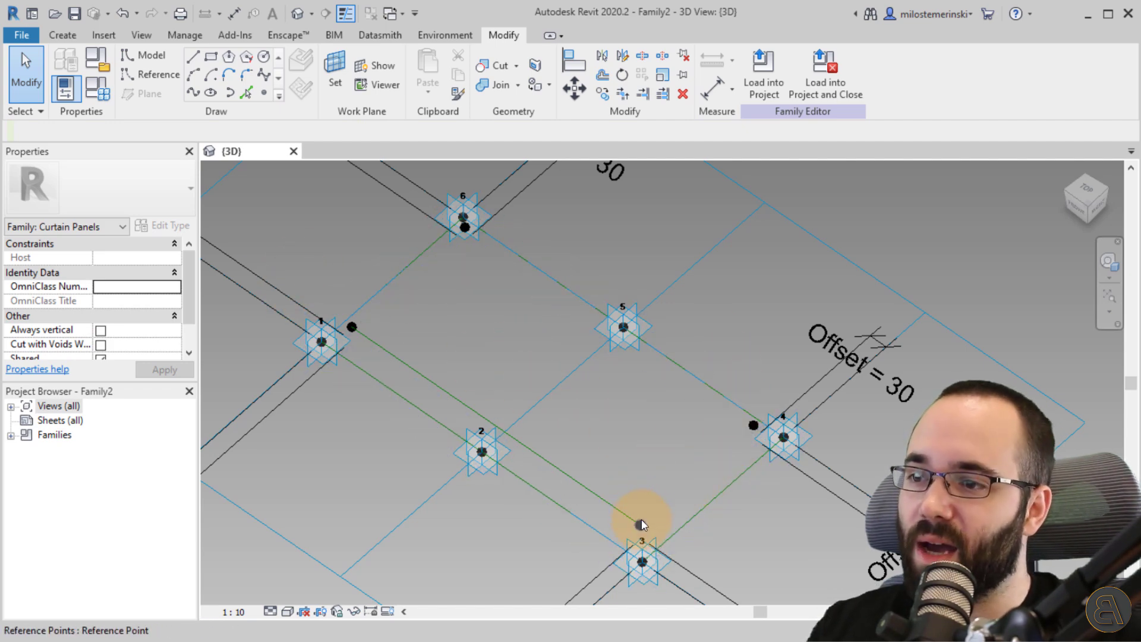
pyautogui.click(762, 423)
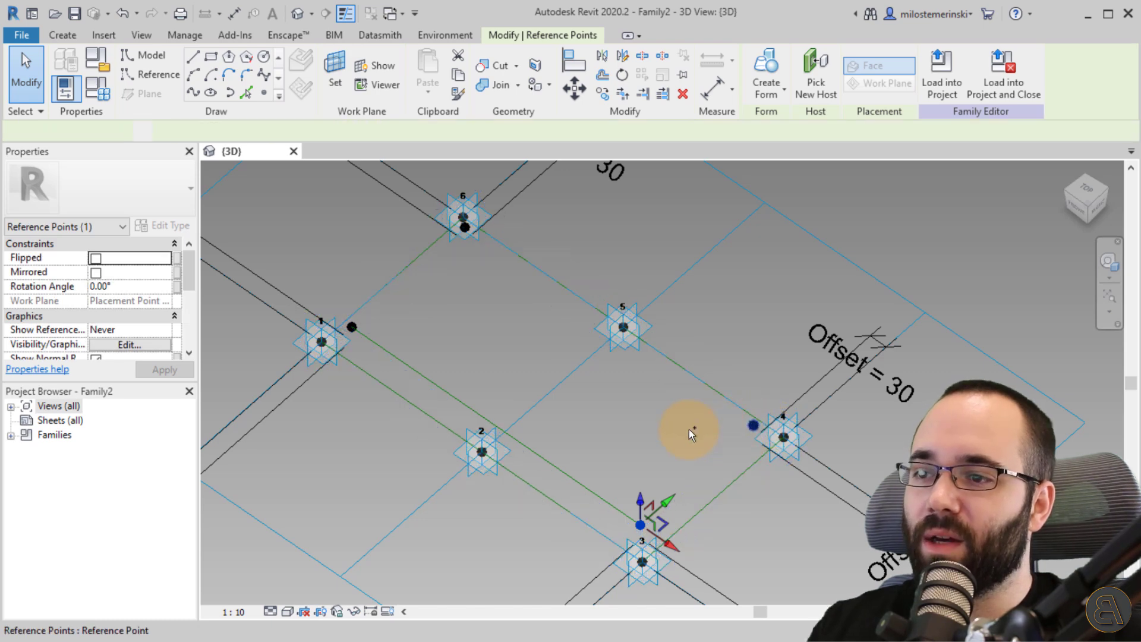
pyautogui.keyDown('ctrl'); pyautogui.click(783, 422); pyautogui.keyUp('ctrl')
pyautogui.click(196, 96)
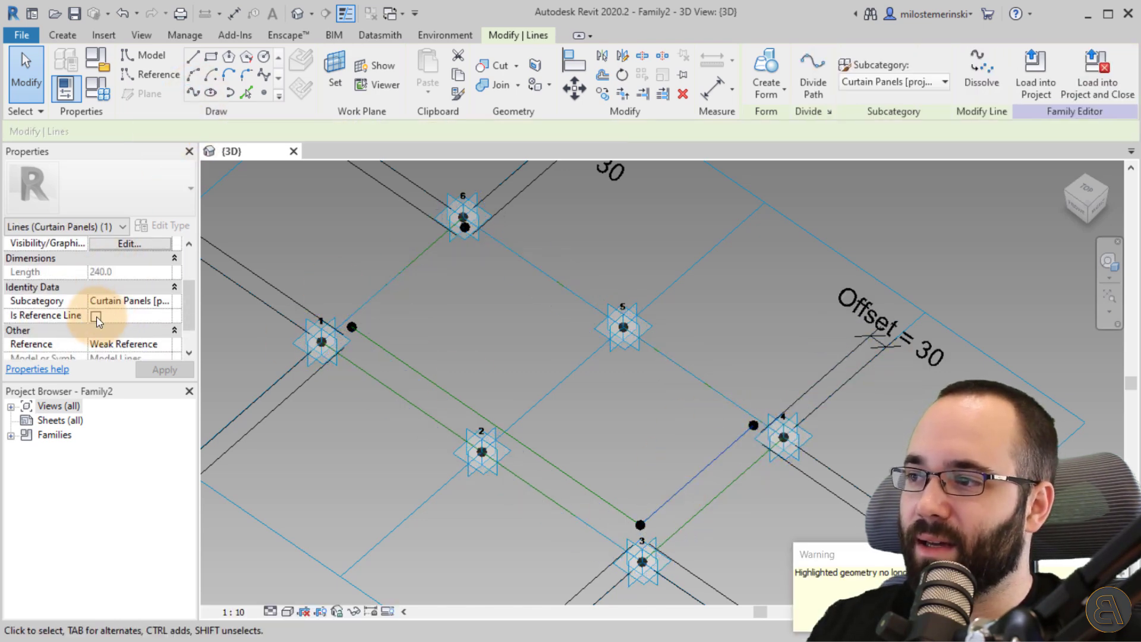
pyautogui.click(95, 318)
pyautogui.click(728, 435)
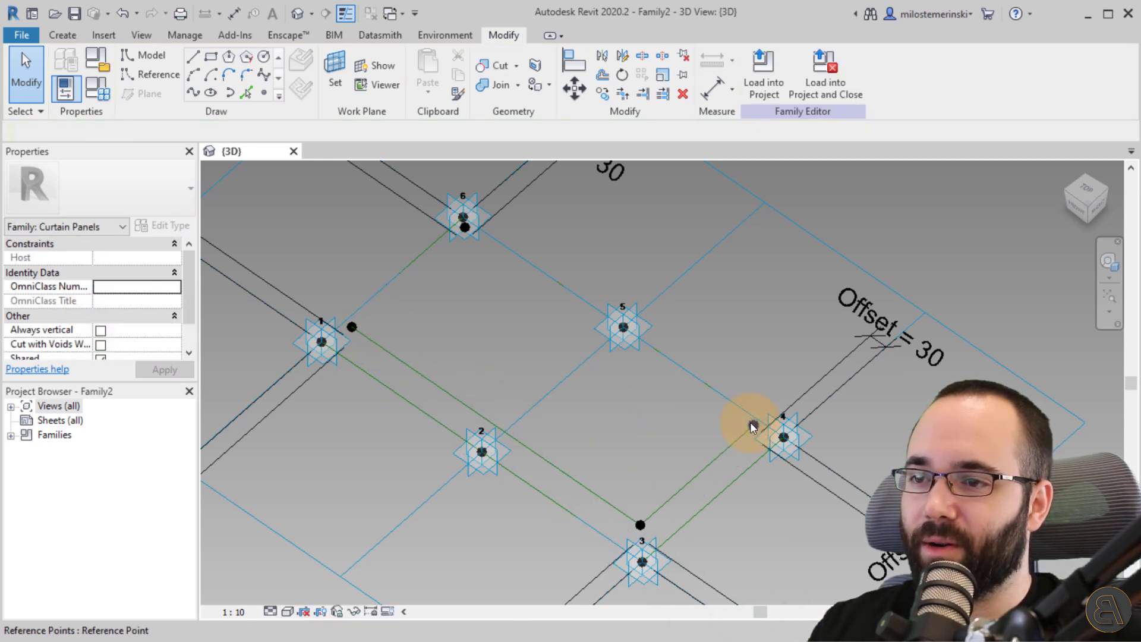
# Connect the offset reference points of adaptive points 4 and 6 with a spline through points and make it a reference line.
pyautogui.click(728, 411)
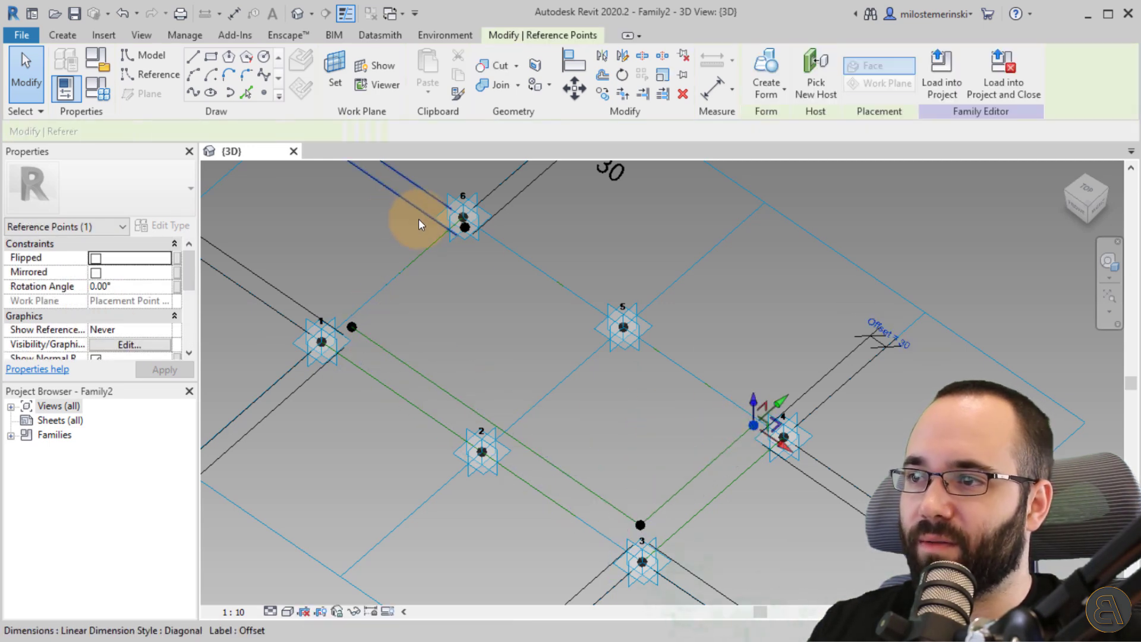
pyautogui.scroll(4, 459, 216)
pyautogui.keyDown('ctrl'); pyautogui.click(472, 236); pyautogui.keyUp('ctrl')
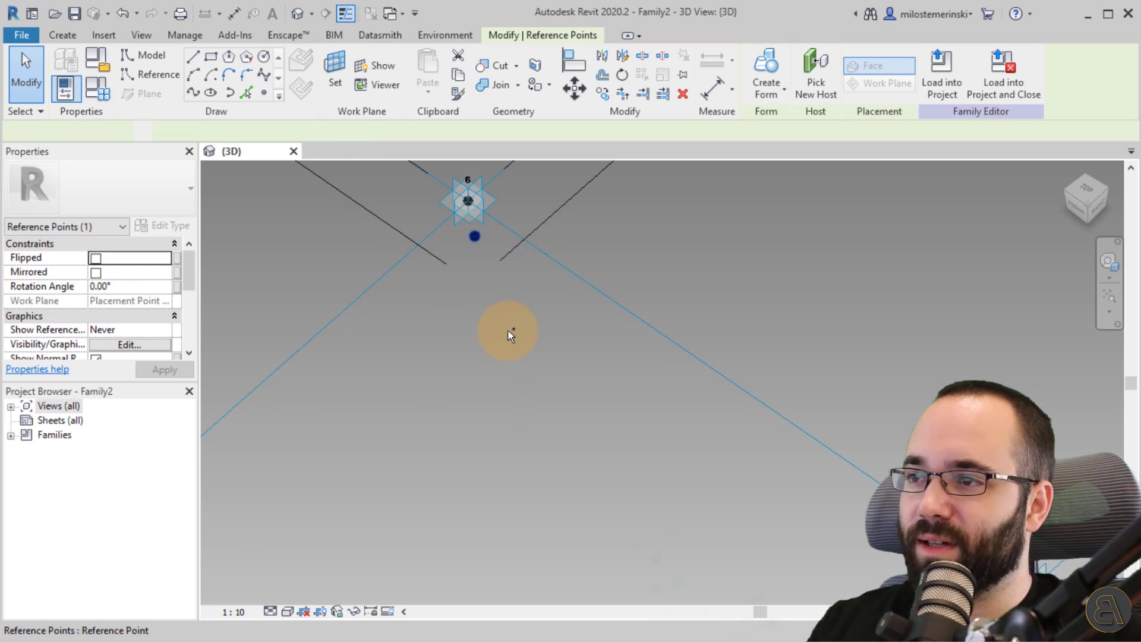
pyautogui.scroll(-4, 482, 317)
pyautogui.click(241, 95)
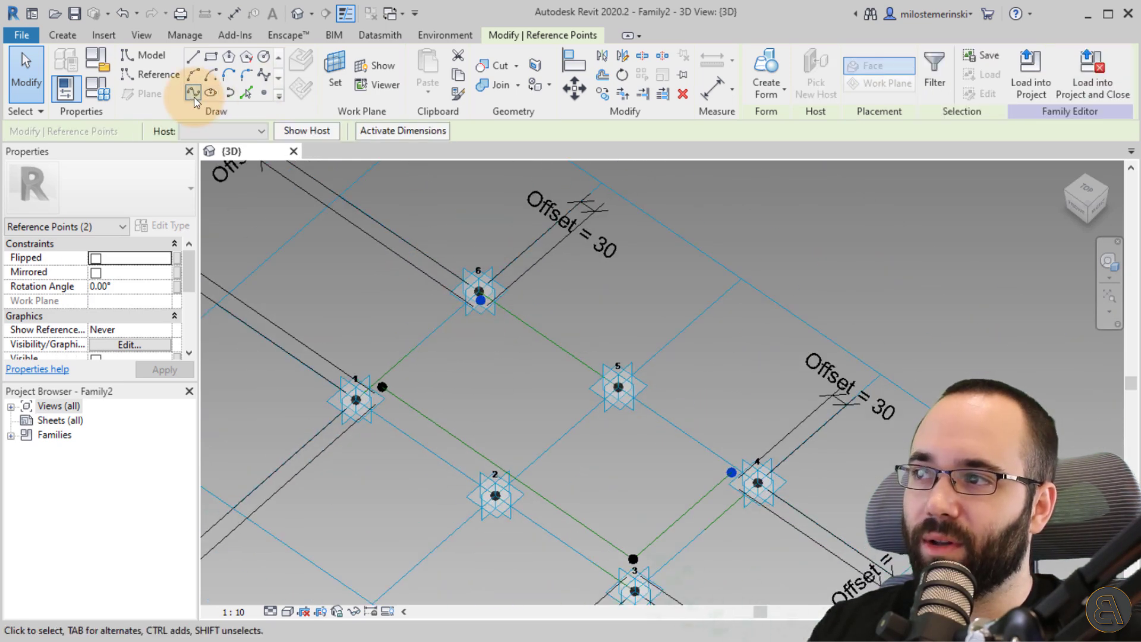
pyautogui.scroll(-3, 109, 319)
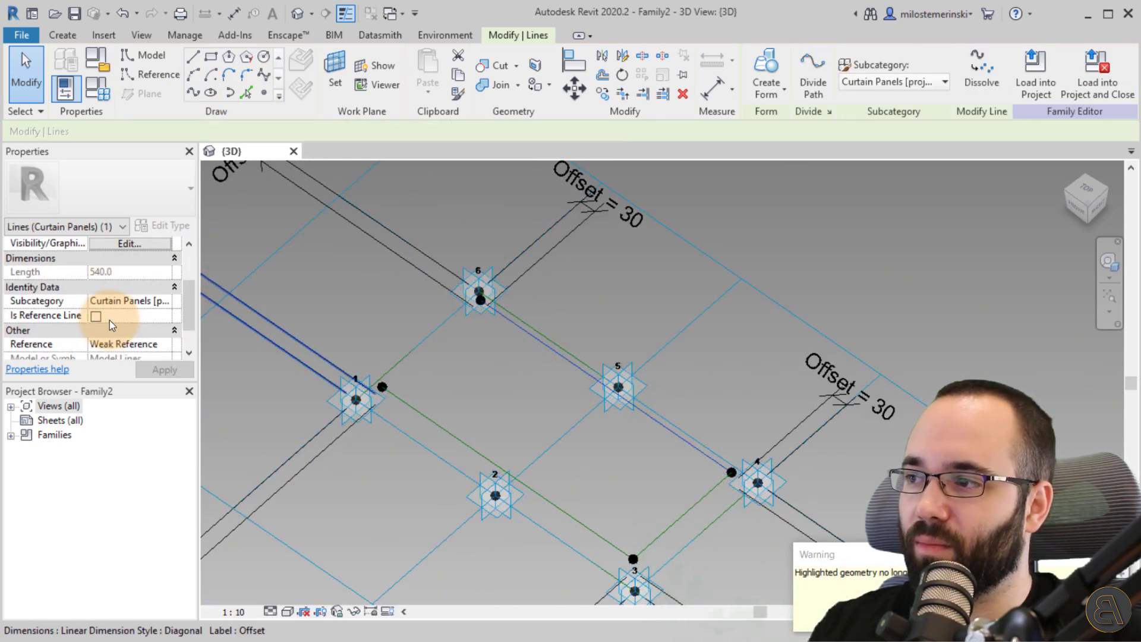
pyautogui.click(97, 319)
pyautogui.click(497, 396)
# Connect the offset reference points of adaptive points 6 and 1 with a spline through points and make it a reference line.
pyautogui.keyDown('shift'); pyautogui.moveTo(478, 357); pyautogui.dragTo(469, 425, button='middle'); pyautogui.keyUp('shift')
pyautogui.scroll(3, 481, 333)
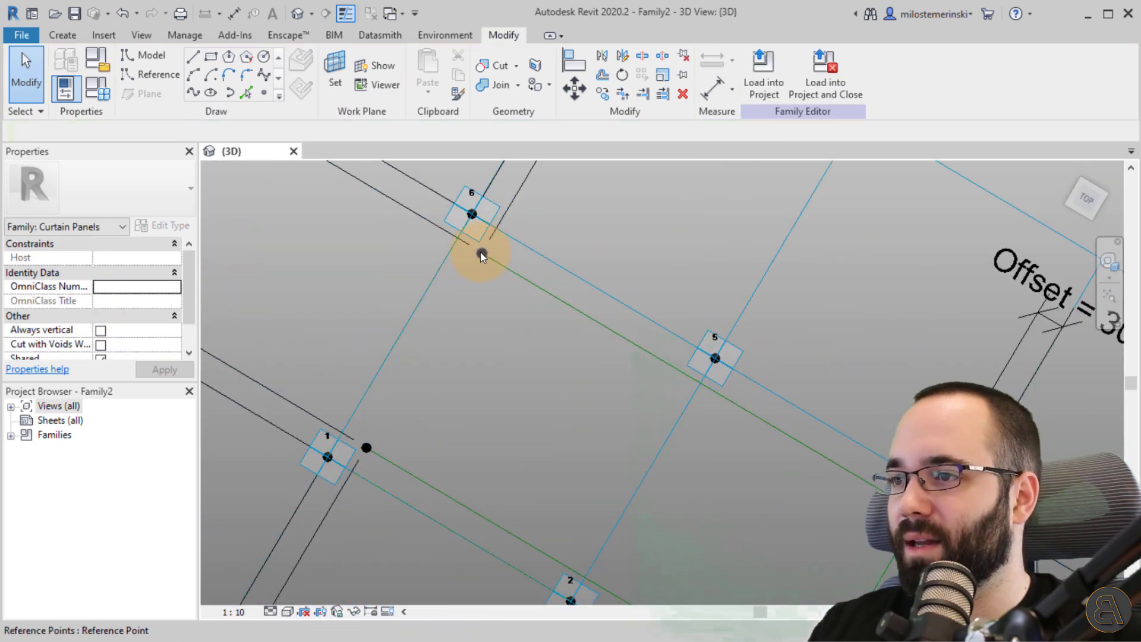
pyautogui.keyDown('ctrl'); pyautogui.click(366, 447); pyautogui.keyUp('ctrl')
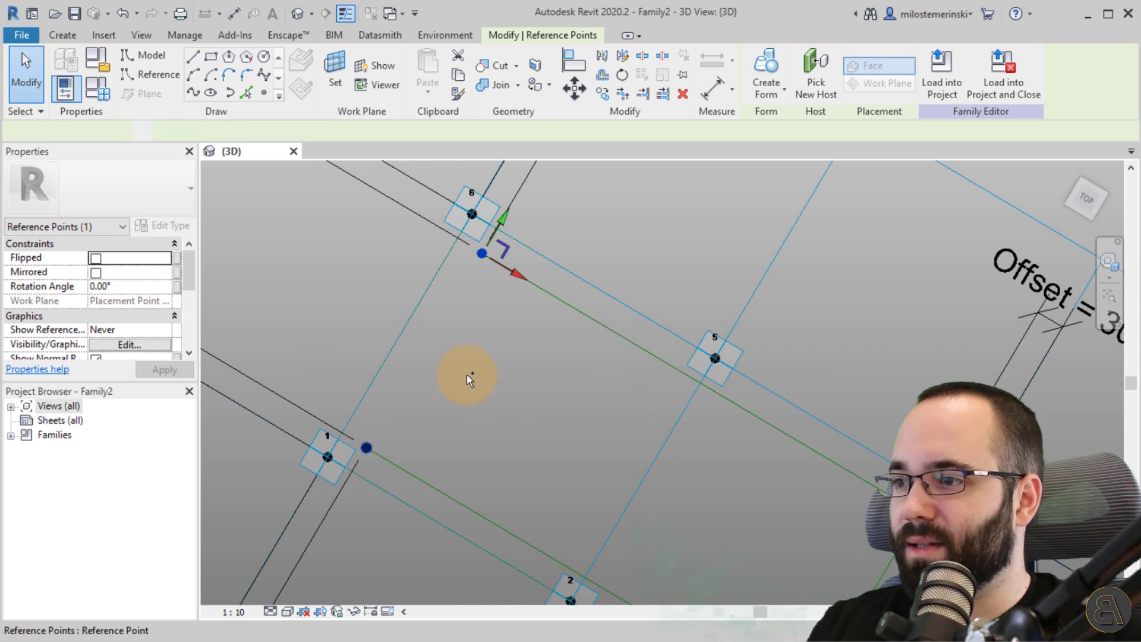
pyautogui.click(197, 90)
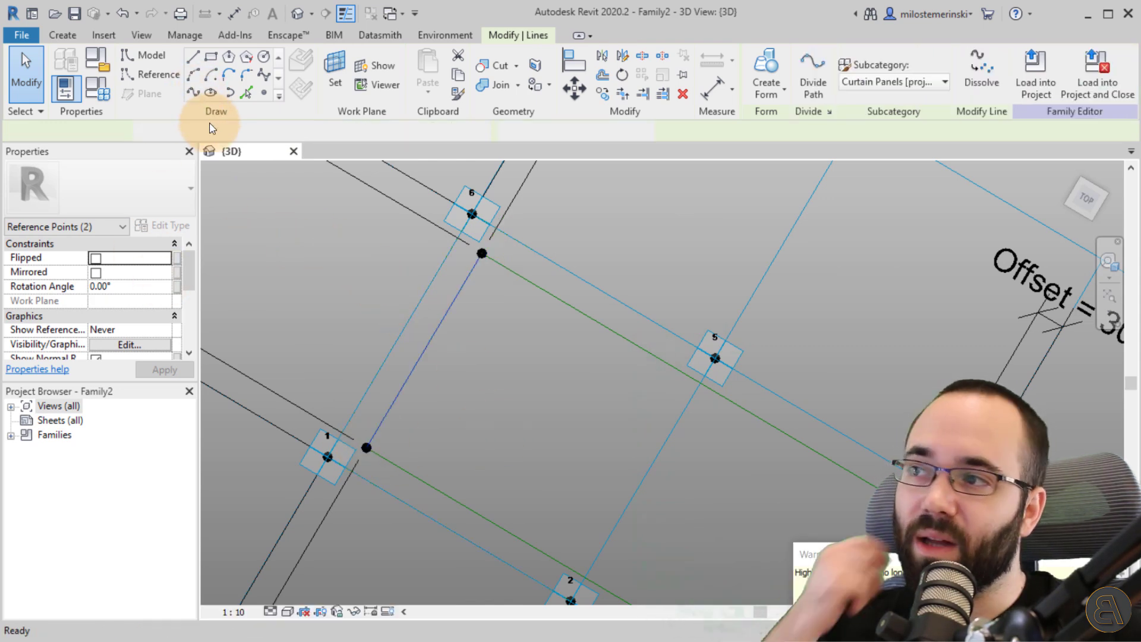
pyautogui.scroll(-3, 133, 291)
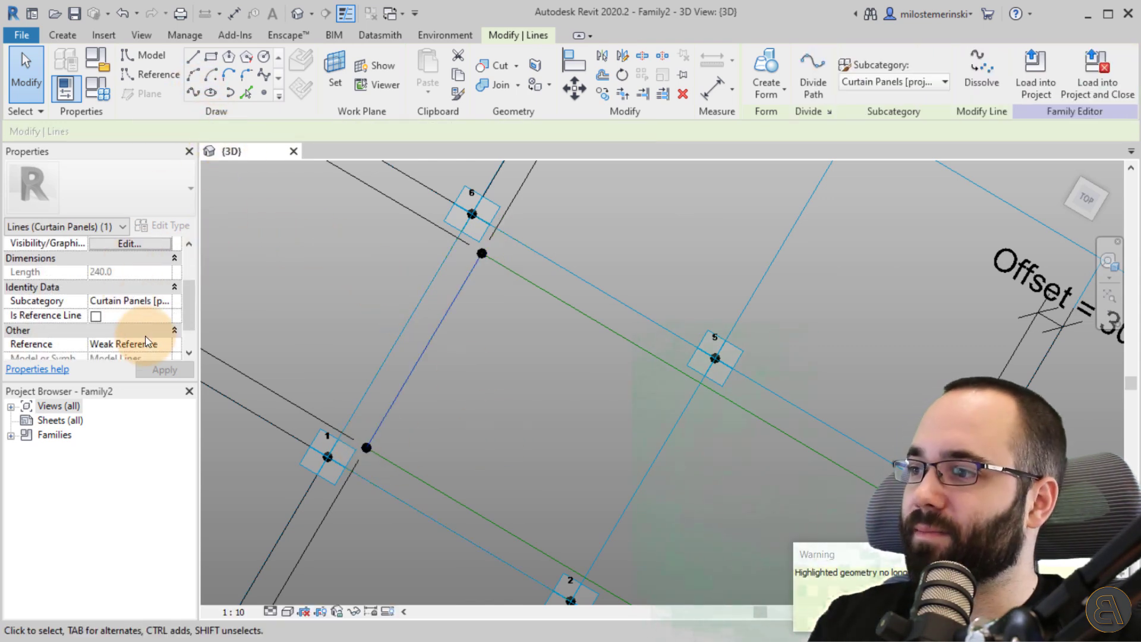
pyautogui.click(94, 315)
pyautogui.press('Escape')
# Create a form from the inner offset loop of reference lines together with the outer loop through the six adaptive points.
pyautogui.scroll(-3, 594, 428)
pyautogui.keyDown('shift'); pyautogui.moveTo(670, 474); pyautogui.dragTo(626, 272, button='middle'); pyautogui.keyUp('shift')
pyautogui.scroll(4, 544, 458)
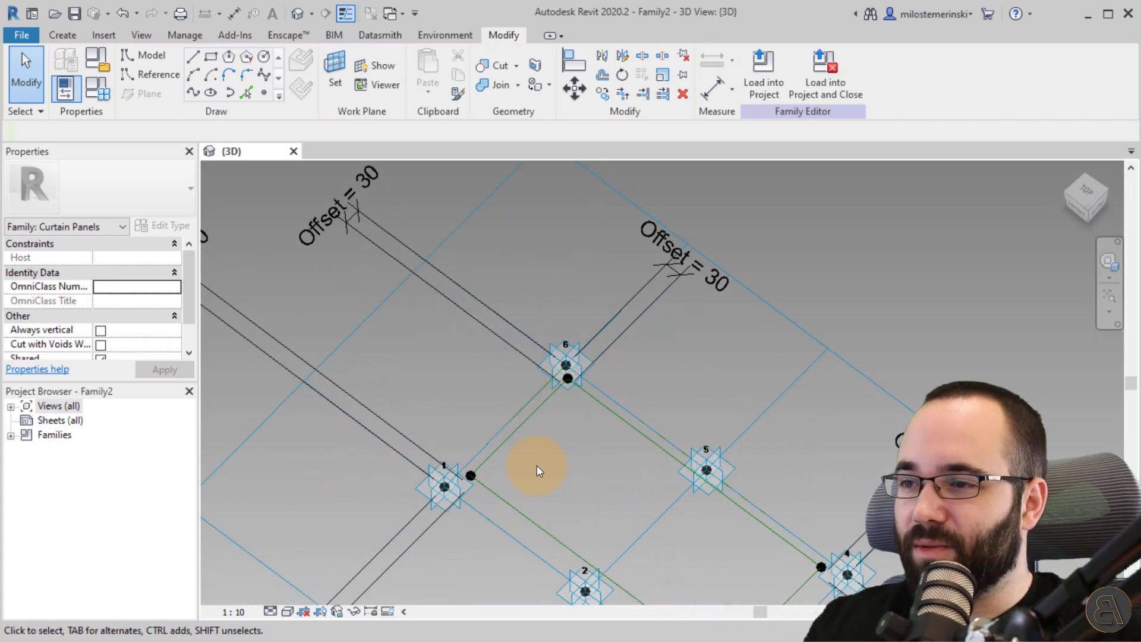
pyautogui.press('Tab')
pyautogui.click(569, 451)
pyautogui.keyDown('shift'); pyautogui.moveTo(606, 395); pyautogui.dragTo(612, 339, button='middle'); pyautogui.keyUp('shift')
pyautogui.scroll(5, 508, 542)
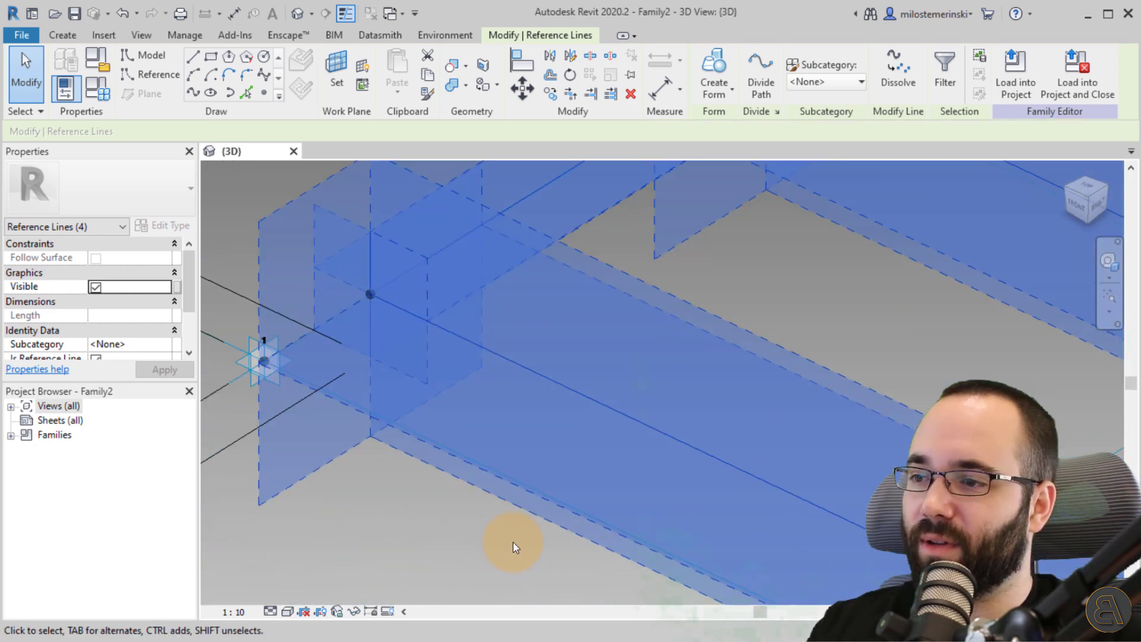
pyautogui.press('Tab')
pyautogui.keyDown('ctrl'); pyautogui.click(532, 486); pyautogui.keyUp('ctrl')
pyautogui.scroll(-5, 536, 211)
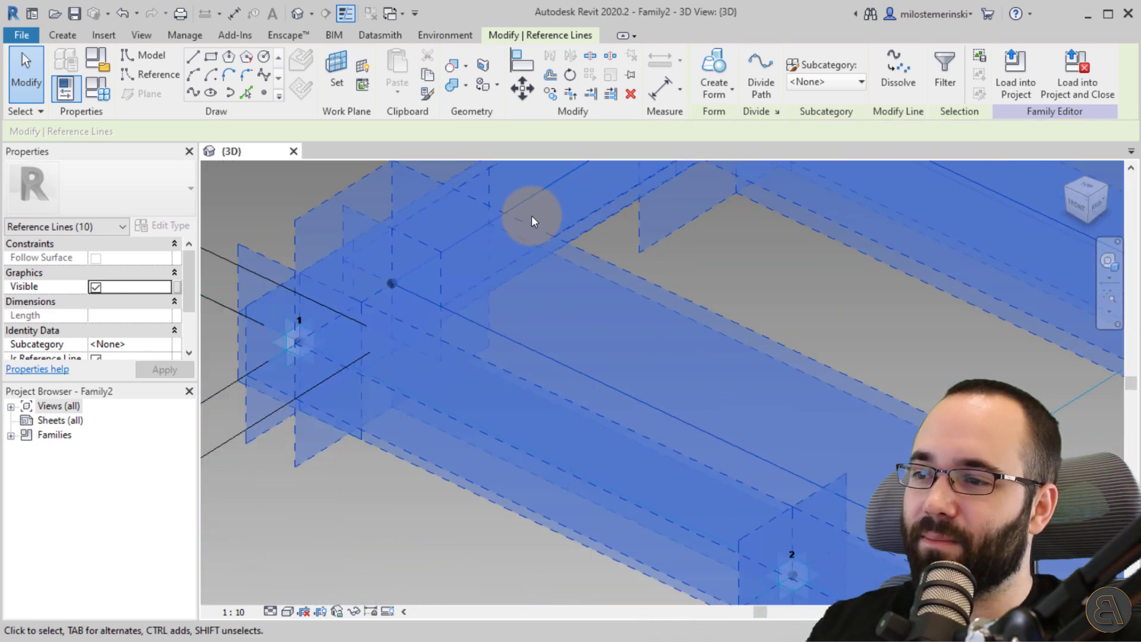
pyautogui.moveTo(663, 401)
pyautogui.keyDown('shift'); pyautogui.mouseDown(button='middle')
pyautogui.moveTo(682, 300)
pyautogui.moveTo(797, 237)
pyautogui.moveTo(847, 382)
pyautogui.moveTo(668, 482)
pyautogui.moveTo(631, 576)
pyautogui.moveTo(586, 540)
pyautogui.moveTo(600, 517)
pyautogui.mouseUp(button='middle'); pyautogui.keyUp('shift')
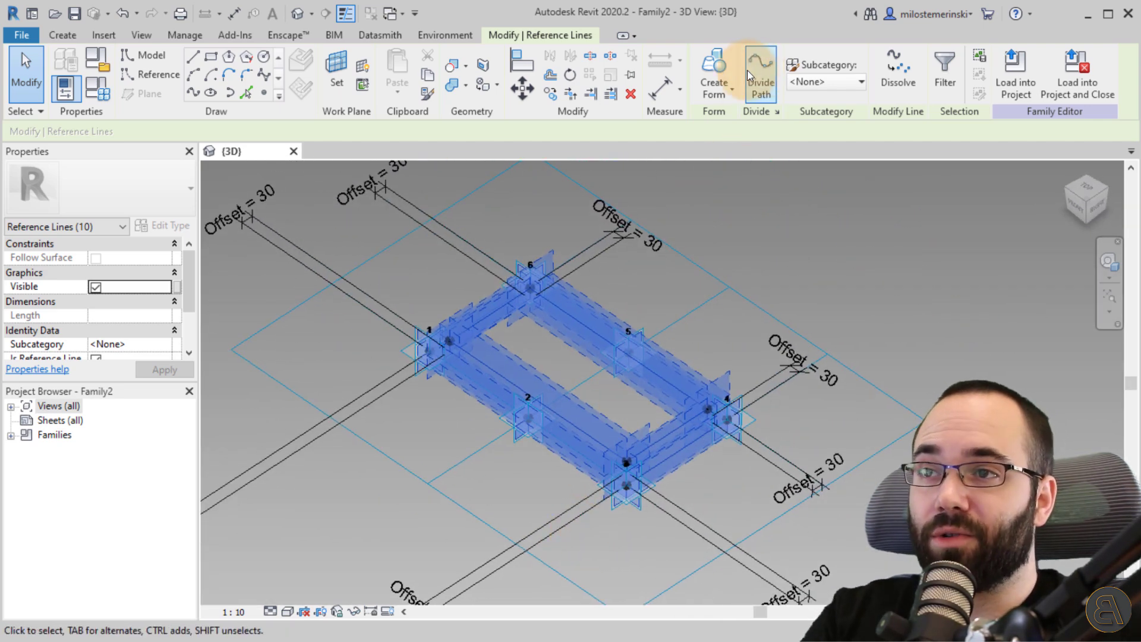
pyautogui.click(703, 77)
pyautogui.click(703, 77)
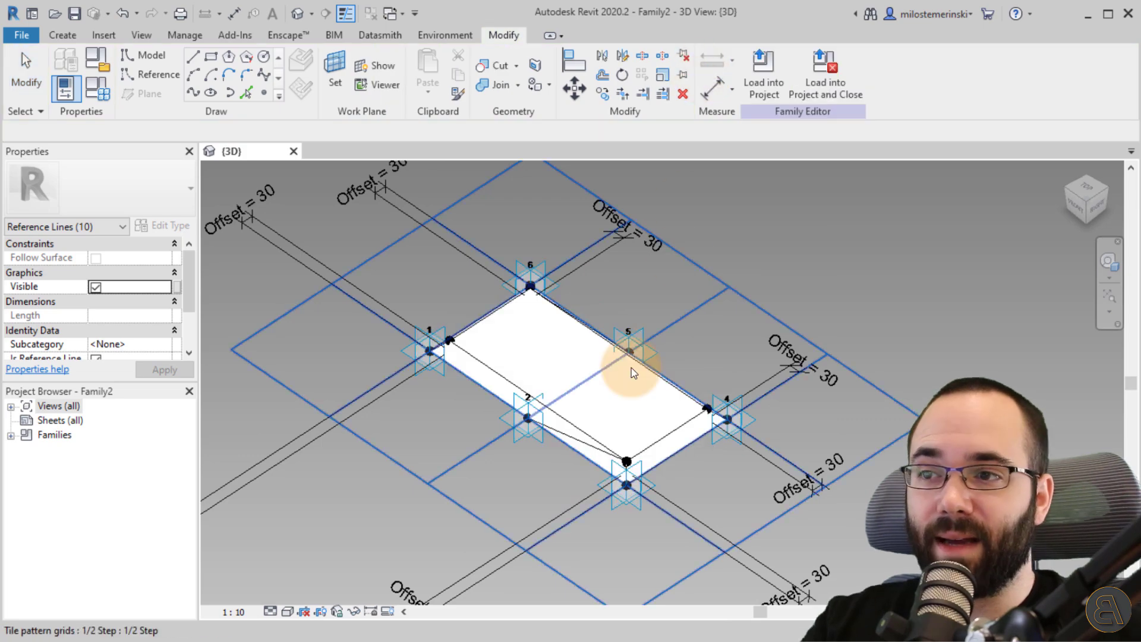
# Select everything around the tile and filter the selection down to the Curtain Panels category only.
pyautogui.keyDown('shift'); pyautogui.moveTo(548, 458); pyautogui.dragTo(458, 311, button='middle'); pyautogui.keyUp('shift')
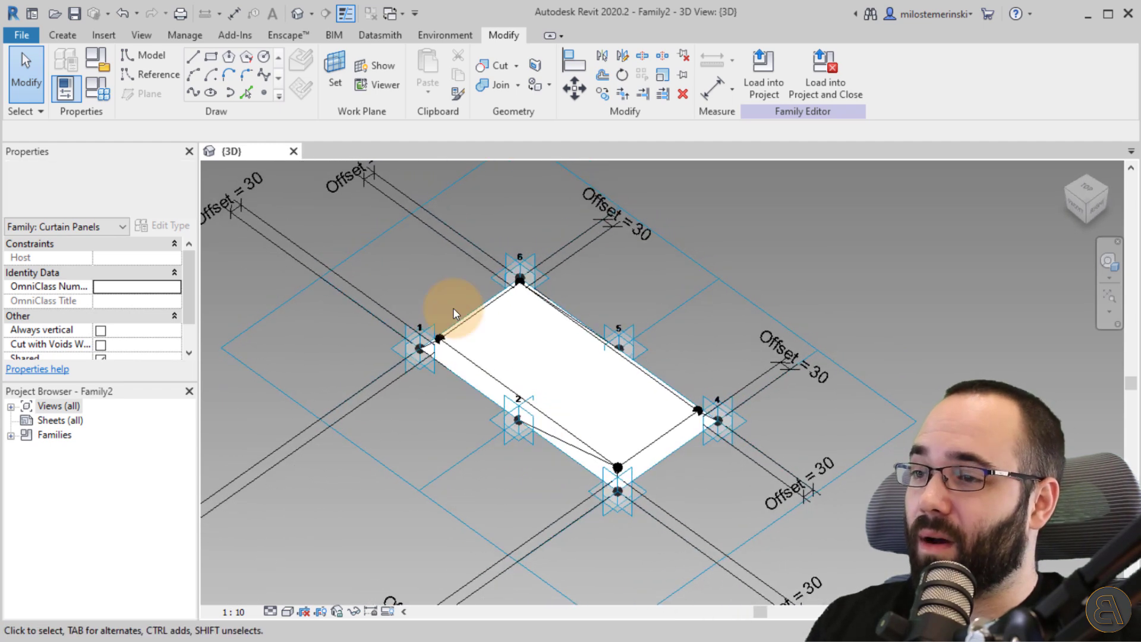
pyautogui.moveTo(346, 225); pyautogui.dragTo(876, 579)
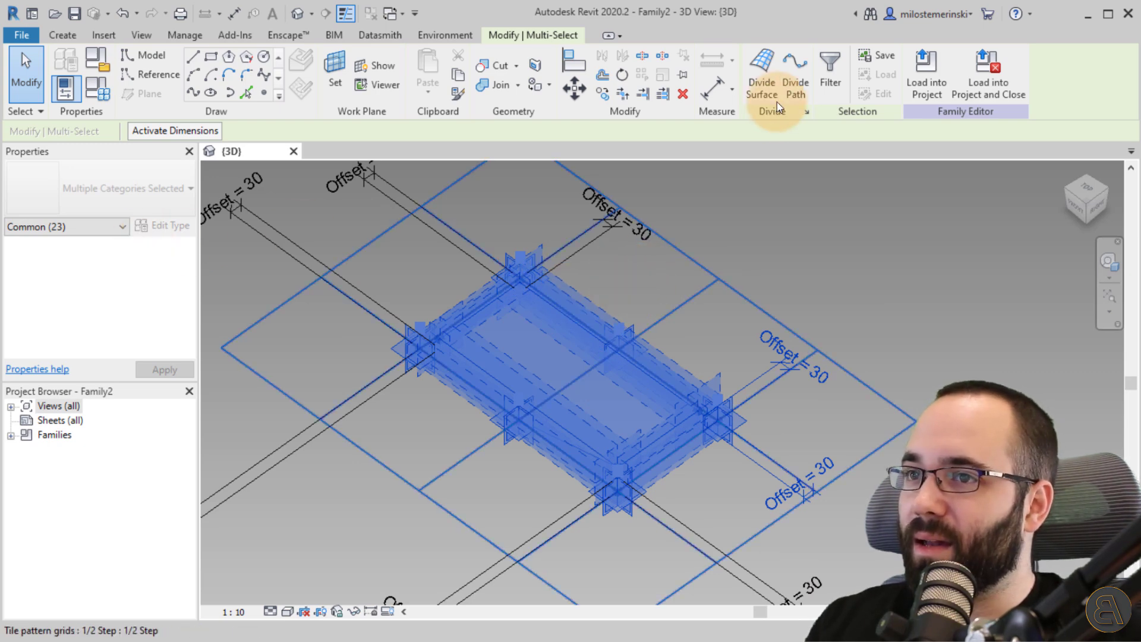
pyautogui.click(830, 72)
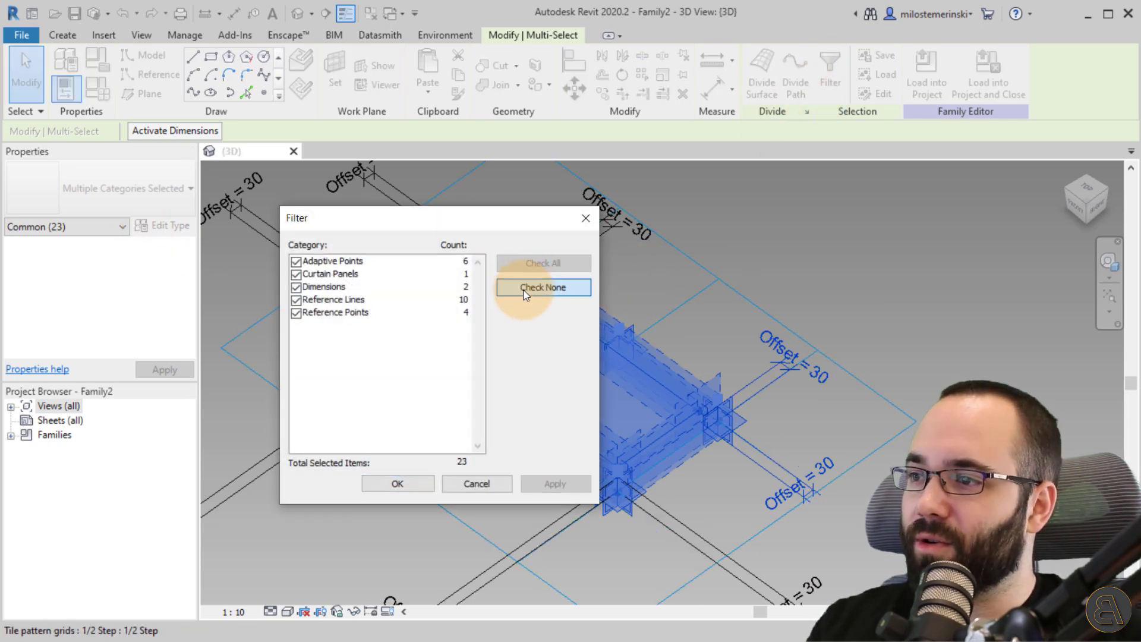
pyautogui.click(524, 290)
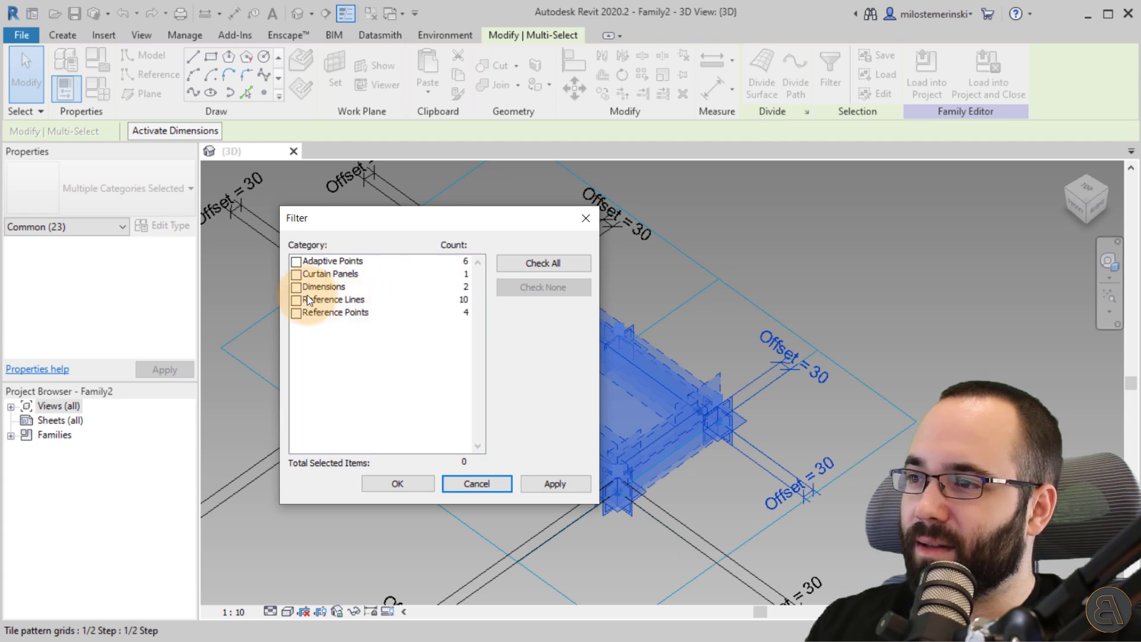
pyautogui.click(296, 274)
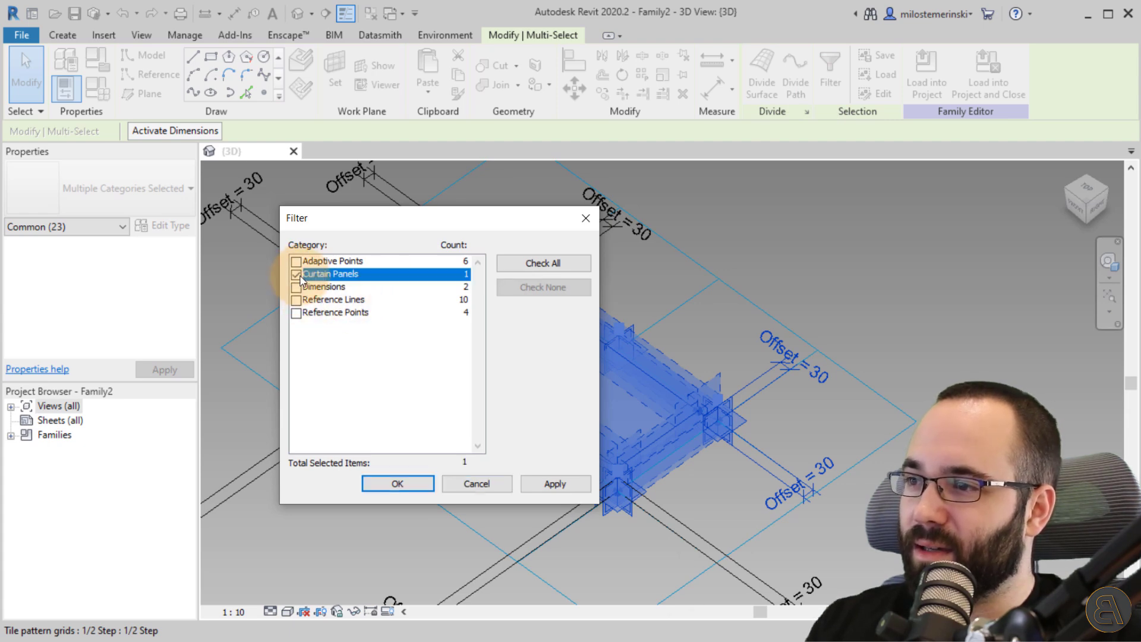
pyautogui.click(549, 482)
pyautogui.click(396, 484)
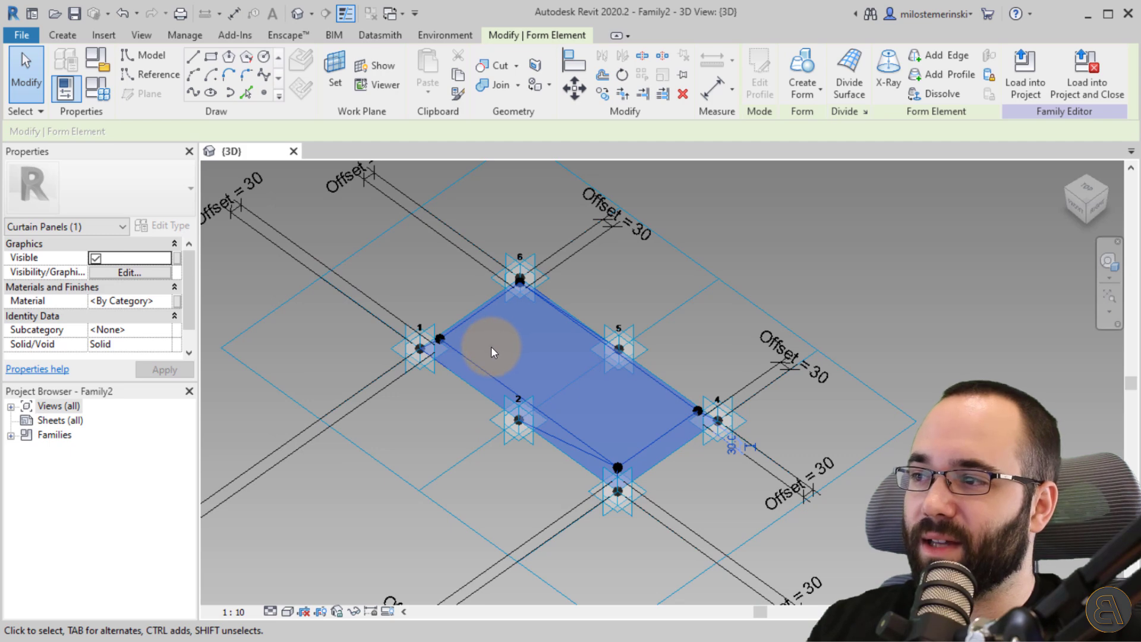
# Open the material choice for the tile form, search for "por" and enlarge the library results list.
pyautogui.click(166, 300)
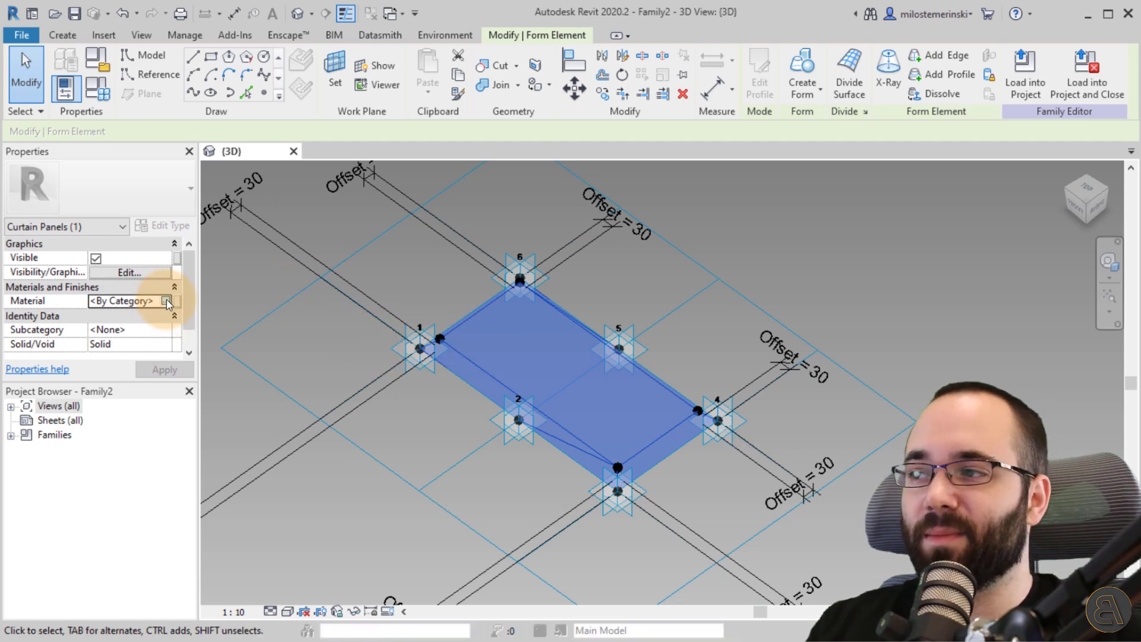
pyautogui.click(177, 301)
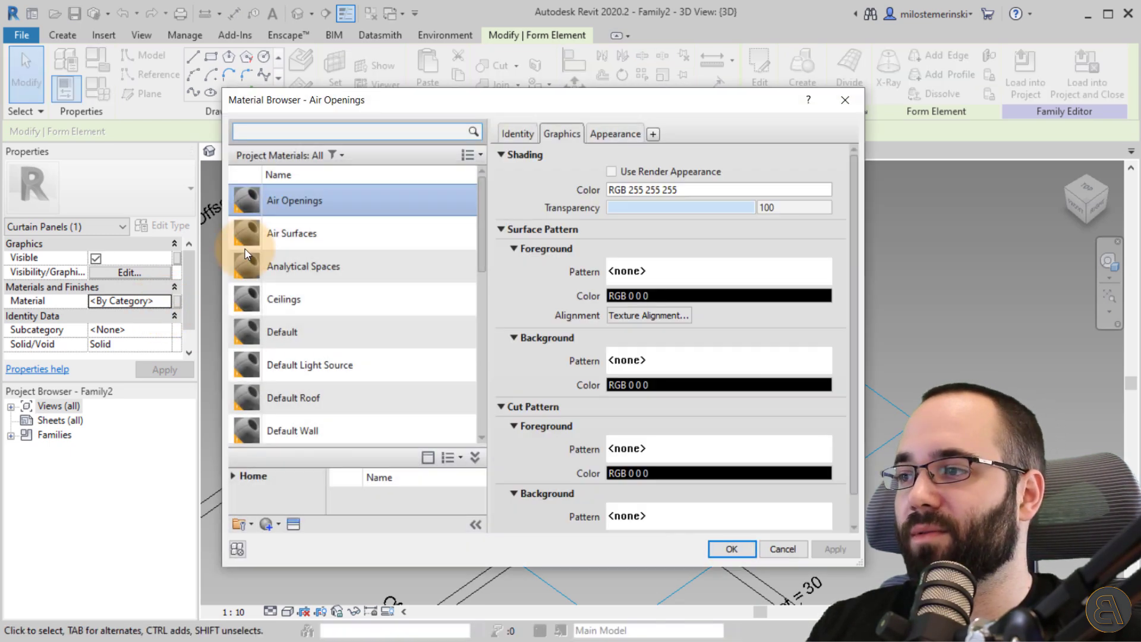
pyautogui.click(281, 133)
pyautogui.write('po')
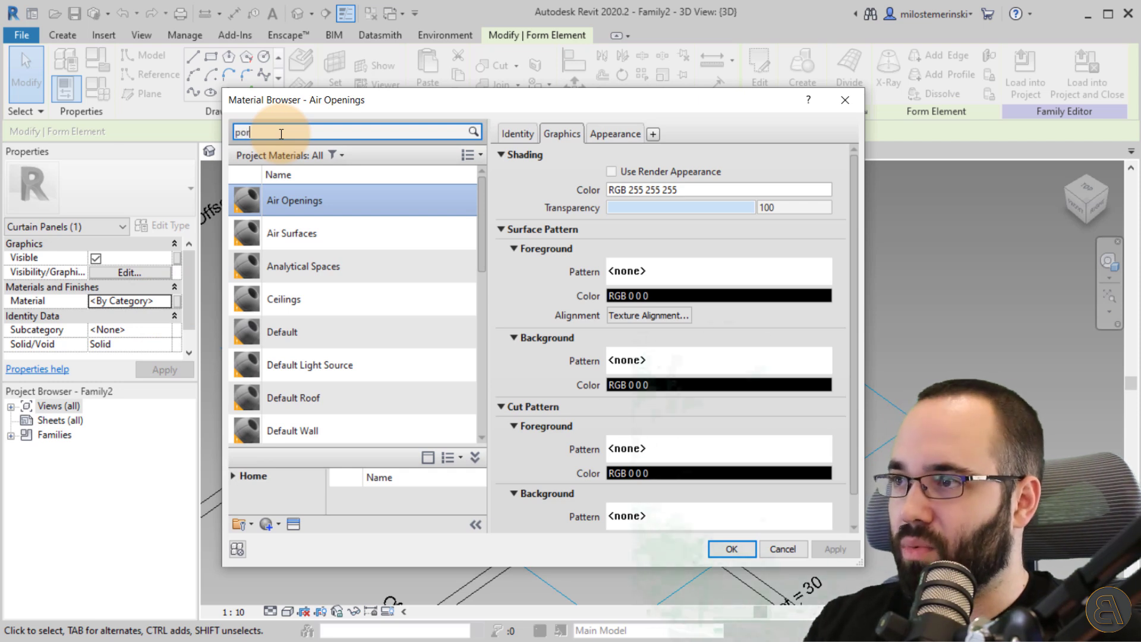
pyautogui.write('r')
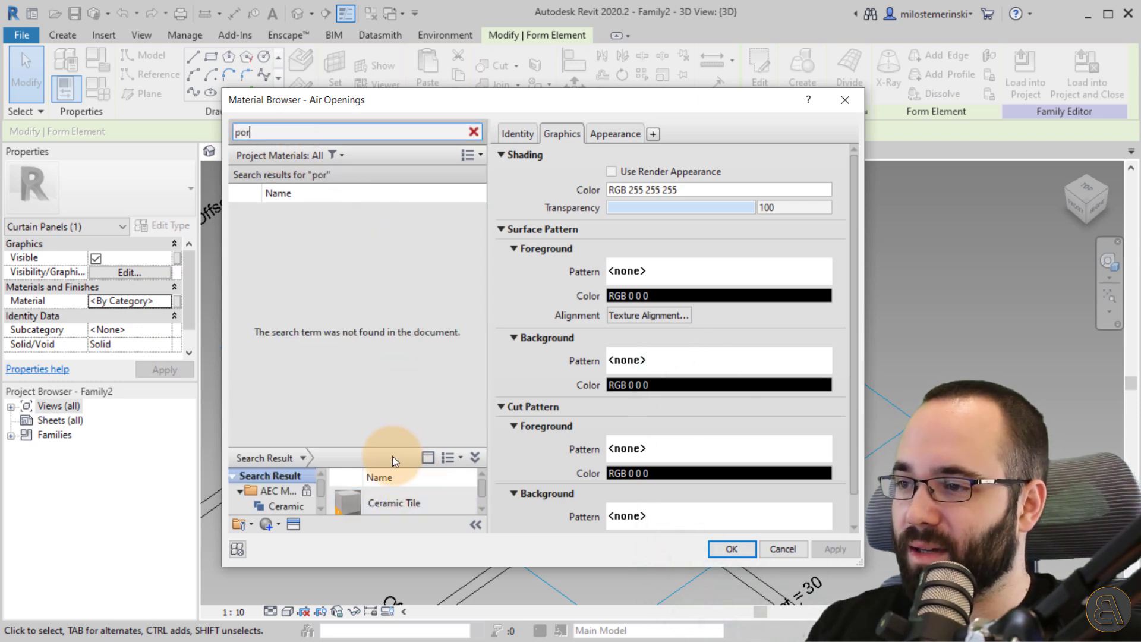
pyautogui.moveTo(392, 455); pyautogui.dragTo(393, 245)
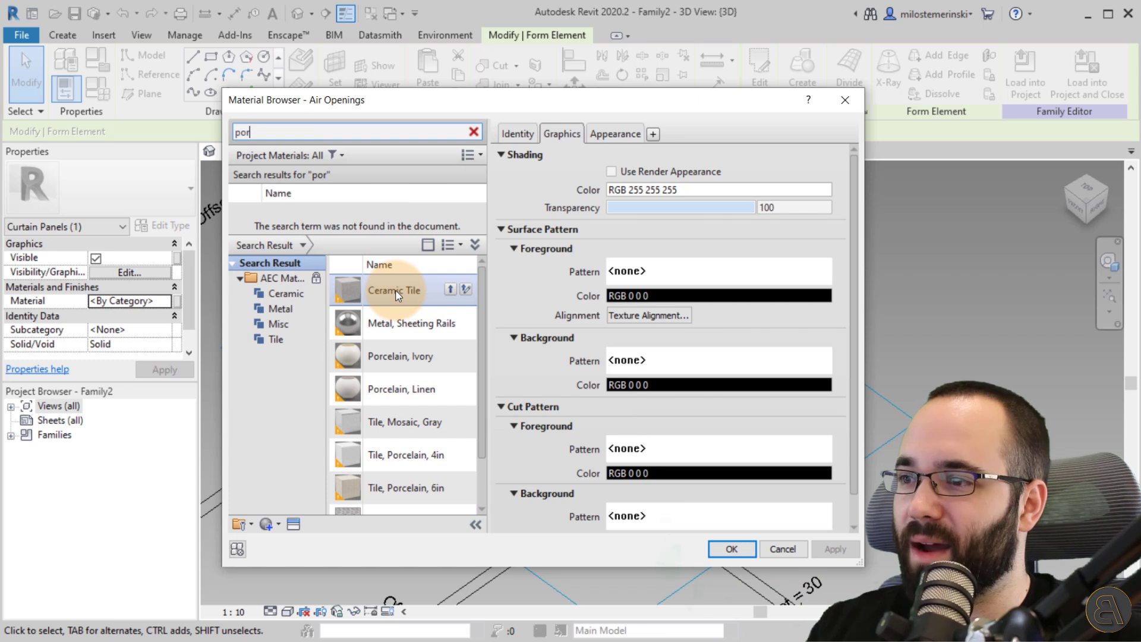
# Search the material library for "ceram" and examine the appearance of Ceramic Tile and Tile, Porcelain, 4in.
pyautogui.moveTo(250, 131); pyautogui.dragTo(206, 130)
pyautogui.write('ceram')
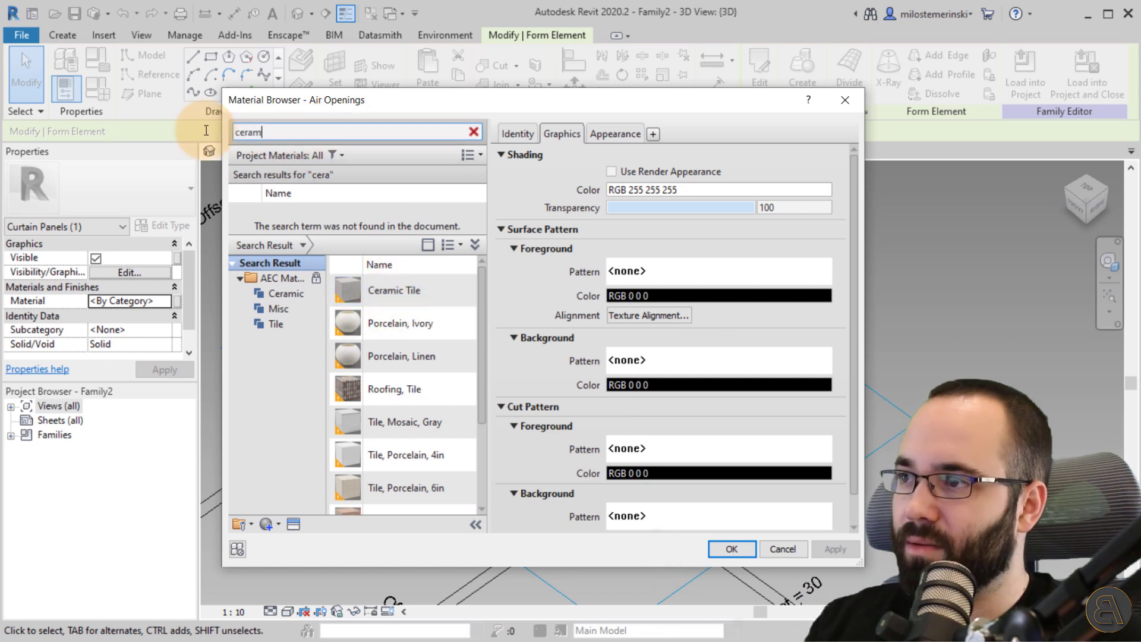
pyautogui.click(406, 297)
pyautogui.click(618, 132)
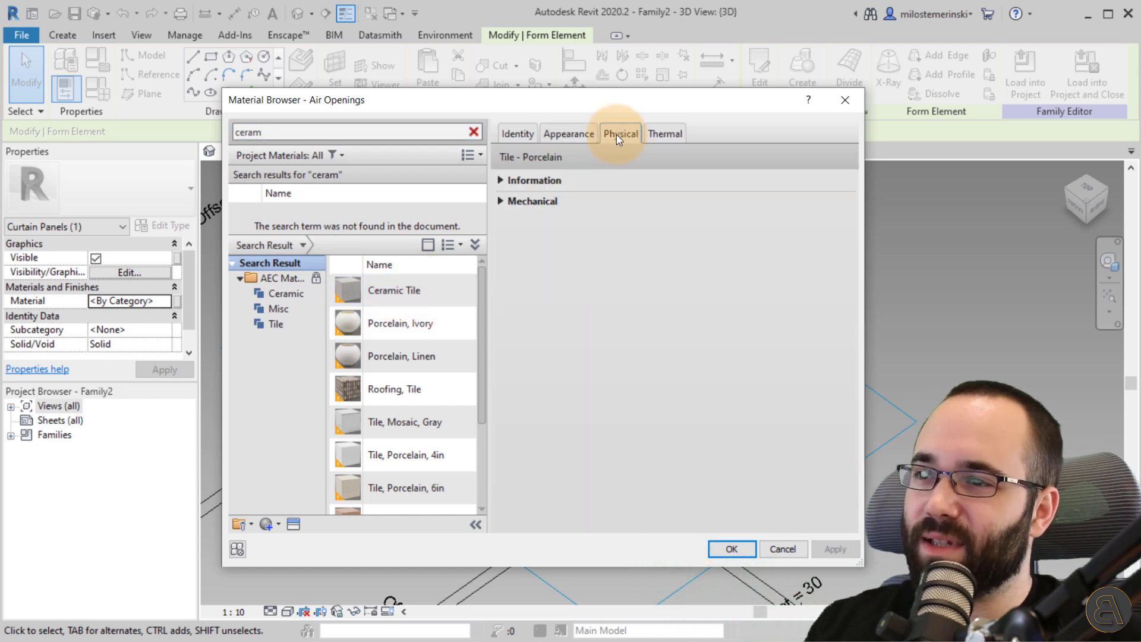
pyautogui.click(568, 133)
pyautogui.moveTo(634, 259); pyautogui.dragTo(683, 383)
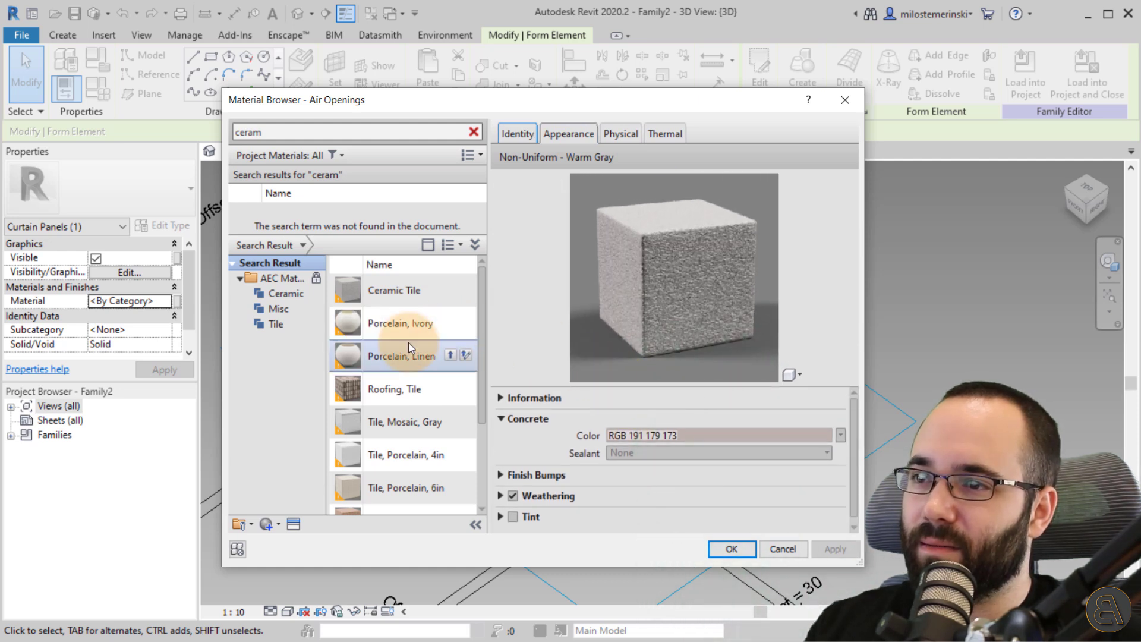
pyautogui.scroll(-4, 418, 347)
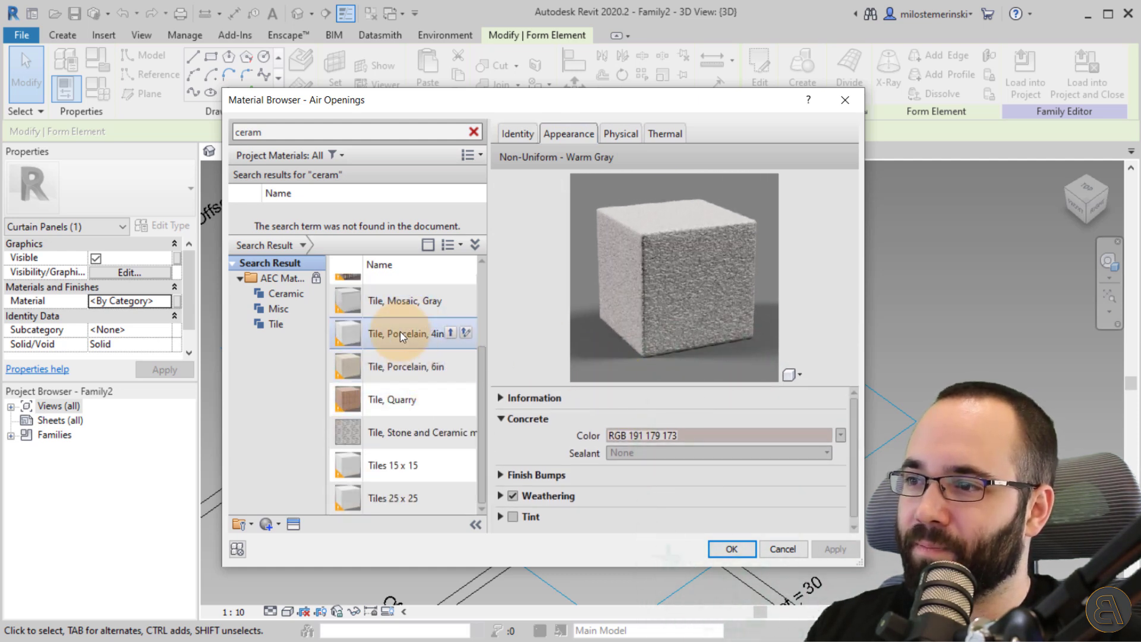
pyautogui.click(401, 333)
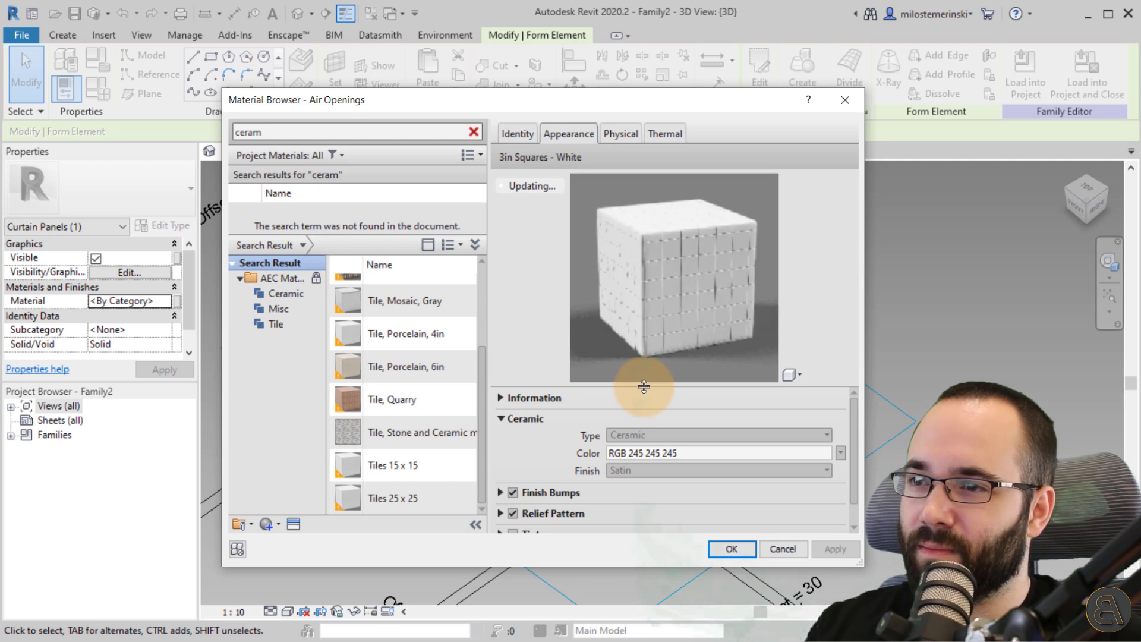
# Preview the Porcelain, Ivory and Porcelain, Linen appearances, accept the material choice for the tile form and deselect it.
pyautogui.scroll(4, 410, 341)
pyautogui.click(399, 327)
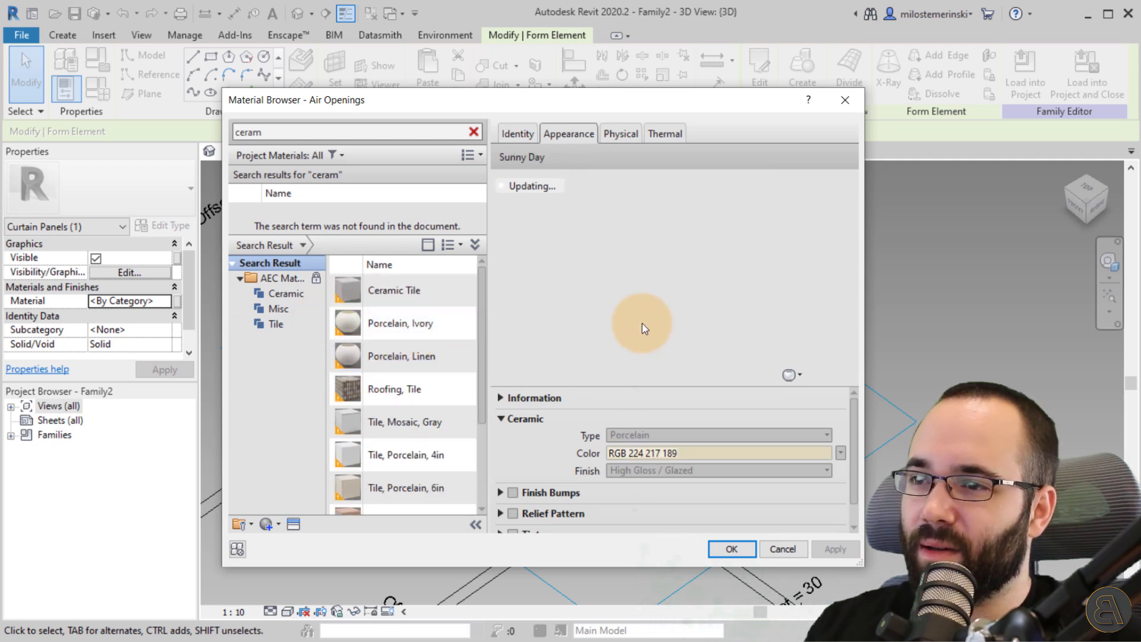
pyautogui.click(398, 361)
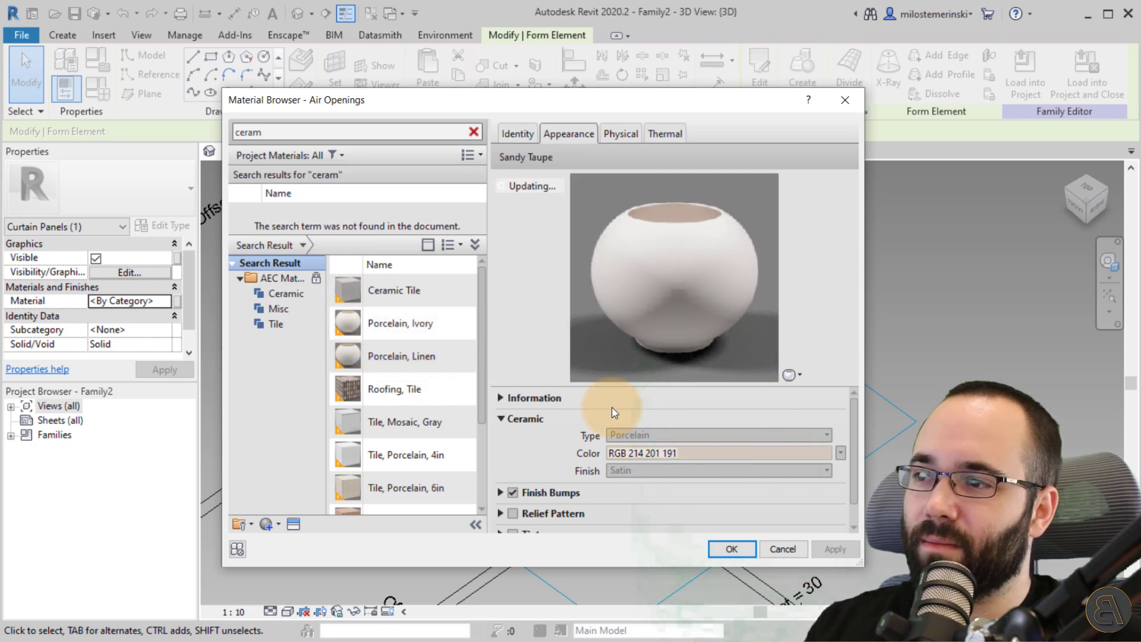
pyautogui.click(732, 549)
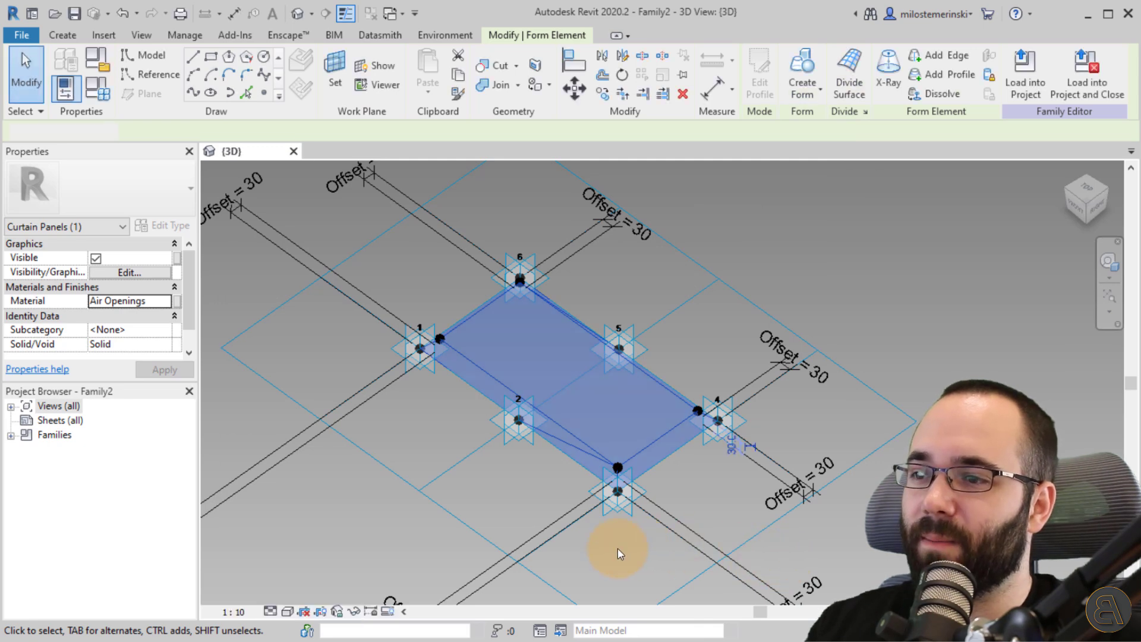
pyautogui.click(618, 550)
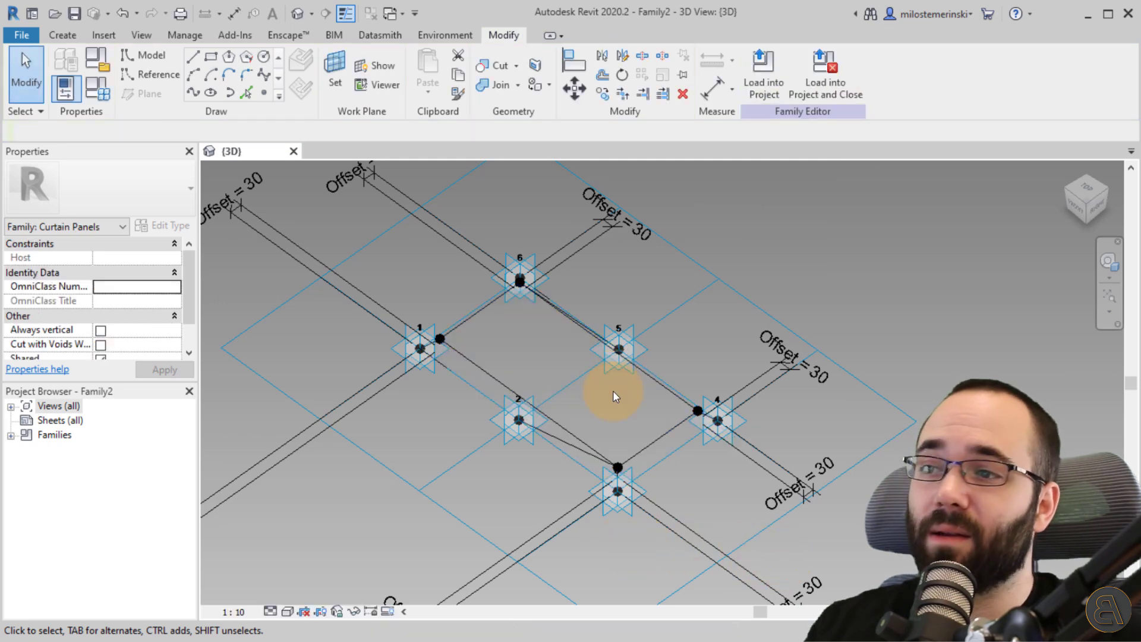
# Switch the 3D view to a shaded visual style and inspect the tile's faces from another angle.
pyautogui.click(287, 612)
pyautogui.click(333, 580)
pyautogui.moveTo(526, 472)
pyautogui.keyDown('shift'); pyautogui.mouseDown(button='middle')
pyautogui.moveTo(582, 387)
pyautogui.moveTo(527, 458)
pyautogui.moveTo(555, 471)
pyautogui.mouseUp(button='middle'); pyautogui.keyUp('shift')
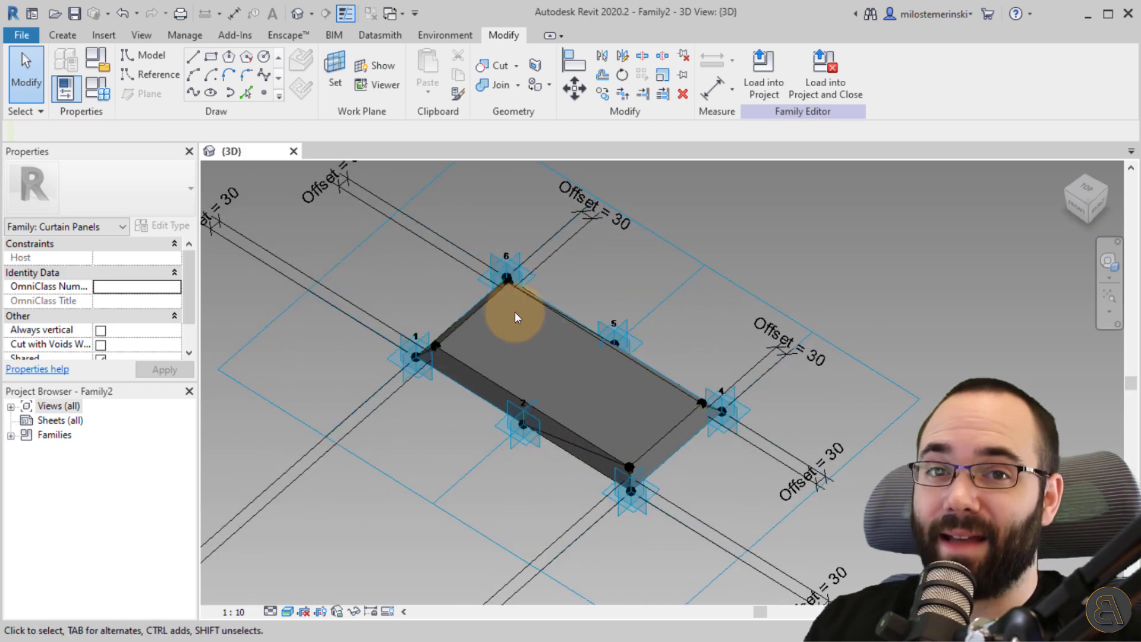
pyautogui.moveTo(464, 421)
pyautogui.keyDown('shift'); pyautogui.mouseDown(button='middle')
pyautogui.moveTo(522, 313)
pyautogui.moveTo(601, 287)
pyautogui.moveTo(448, 448)
pyautogui.moveTo(465, 437)
pyautogui.moveTo(459, 409)
pyautogui.mouseUp(button='middle'); pyautogui.keyUp('shift')
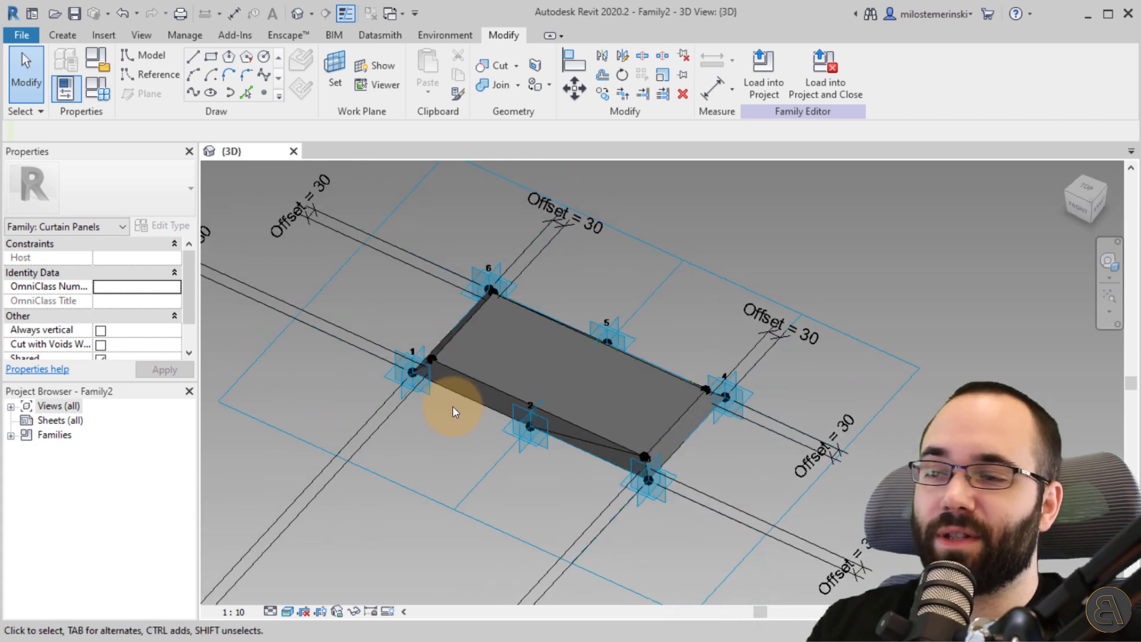
# Save the curtain panel family to the Desktop as Tile Family.
pyautogui.click(74, 14)
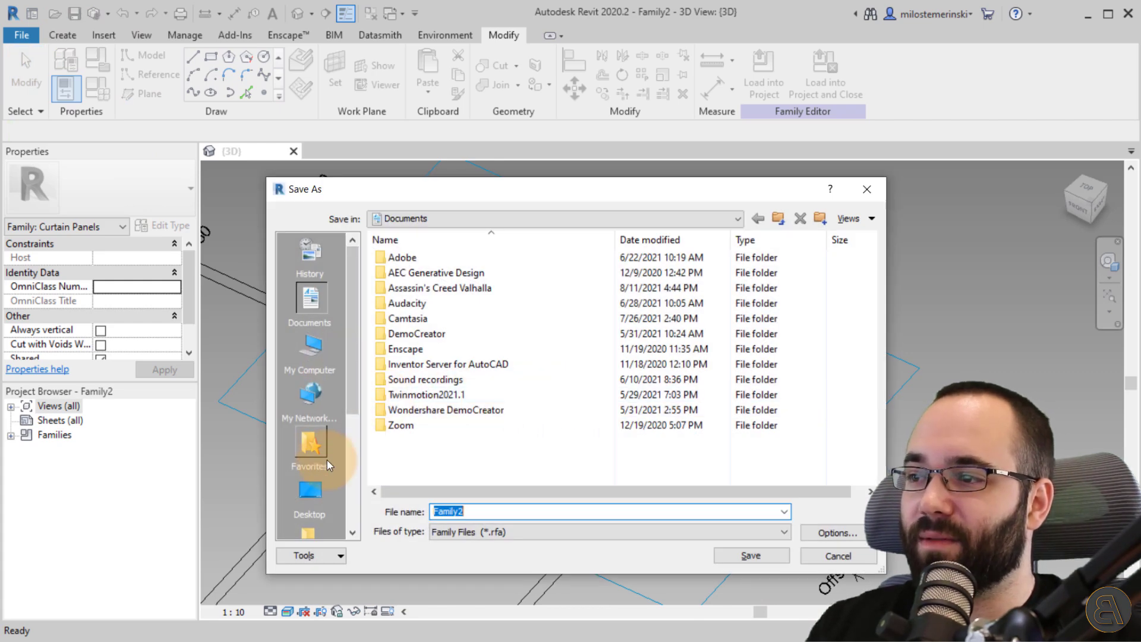
pyautogui.click(310, 493)
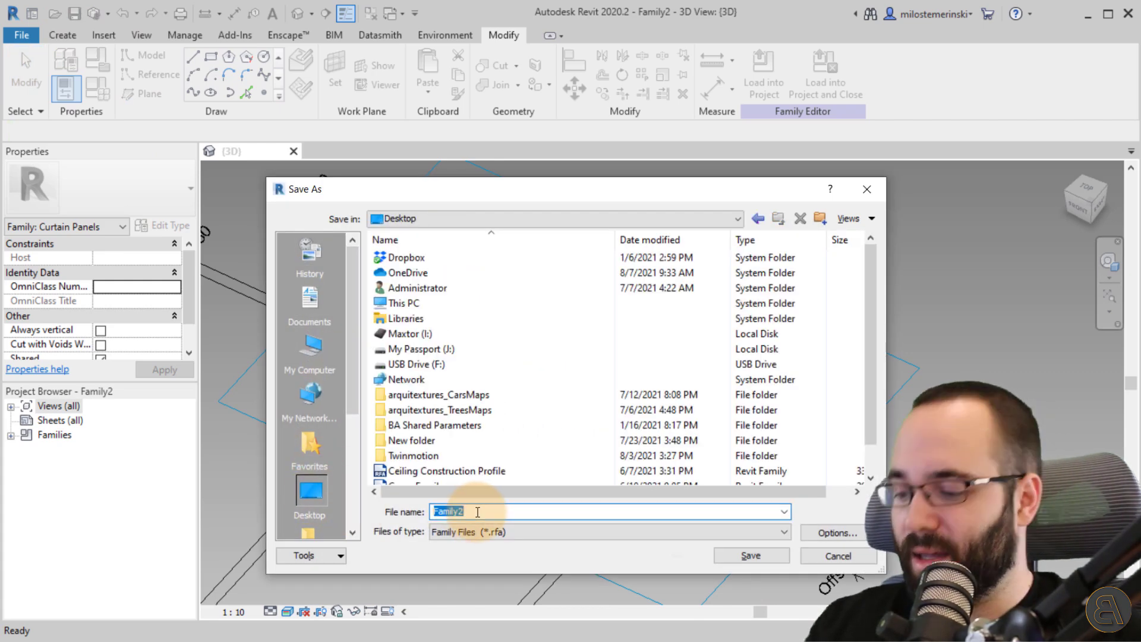
pyautogui.write('Tile')
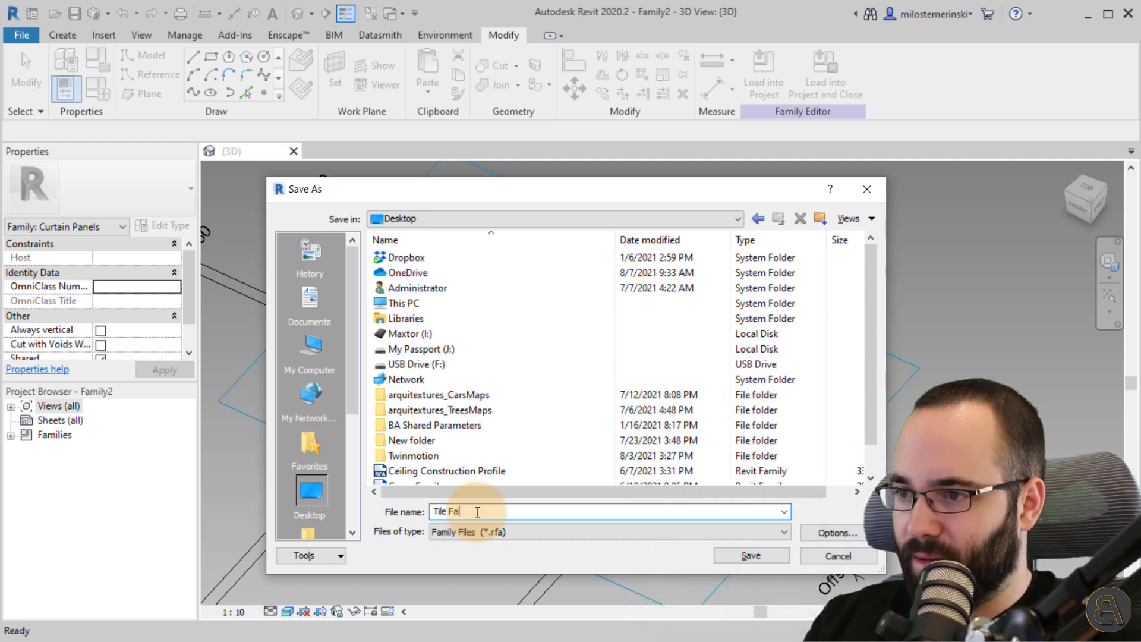
pyautogui.press('Return')
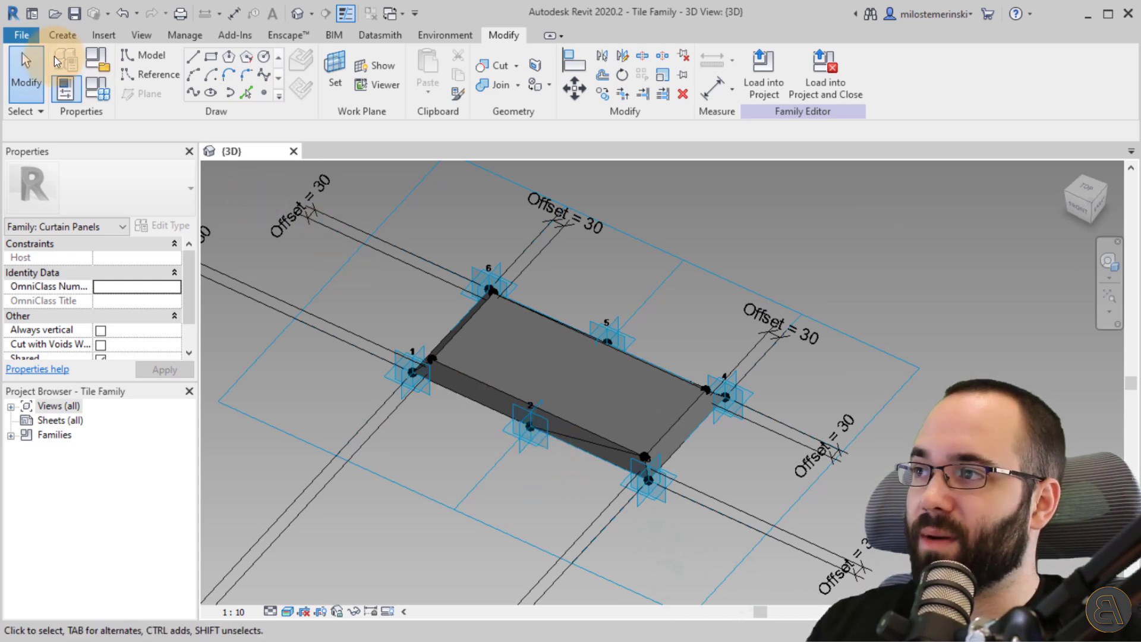
# Create a new project from the Custom Balkan Architect Template - Metric.
pyautogui.click(37, 39)
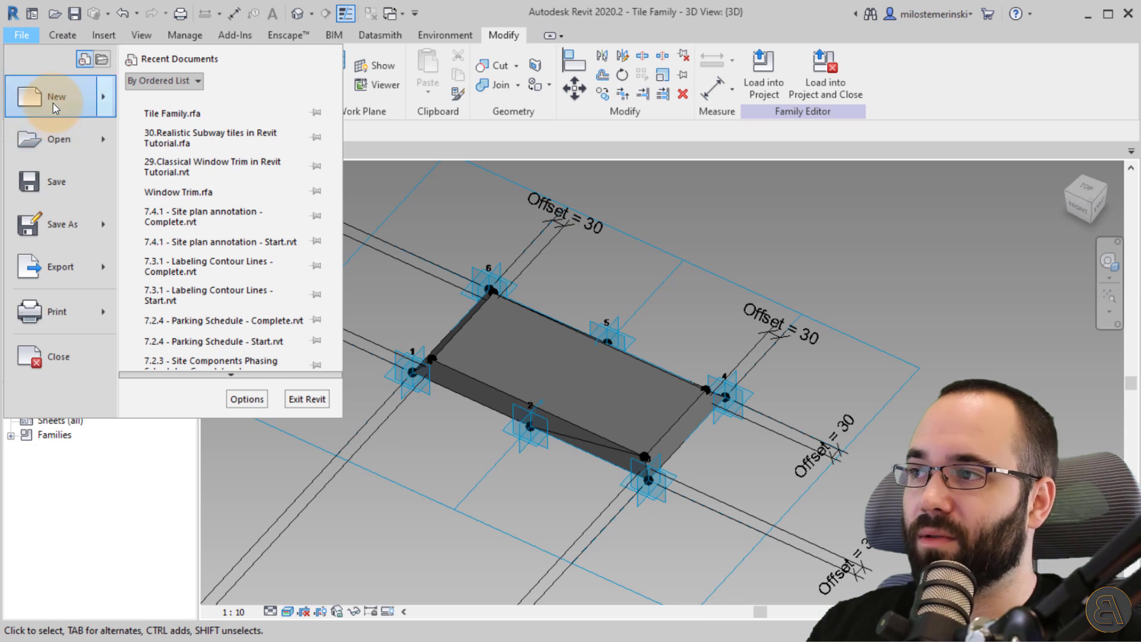
pyautogui.moveTo(52, 102)
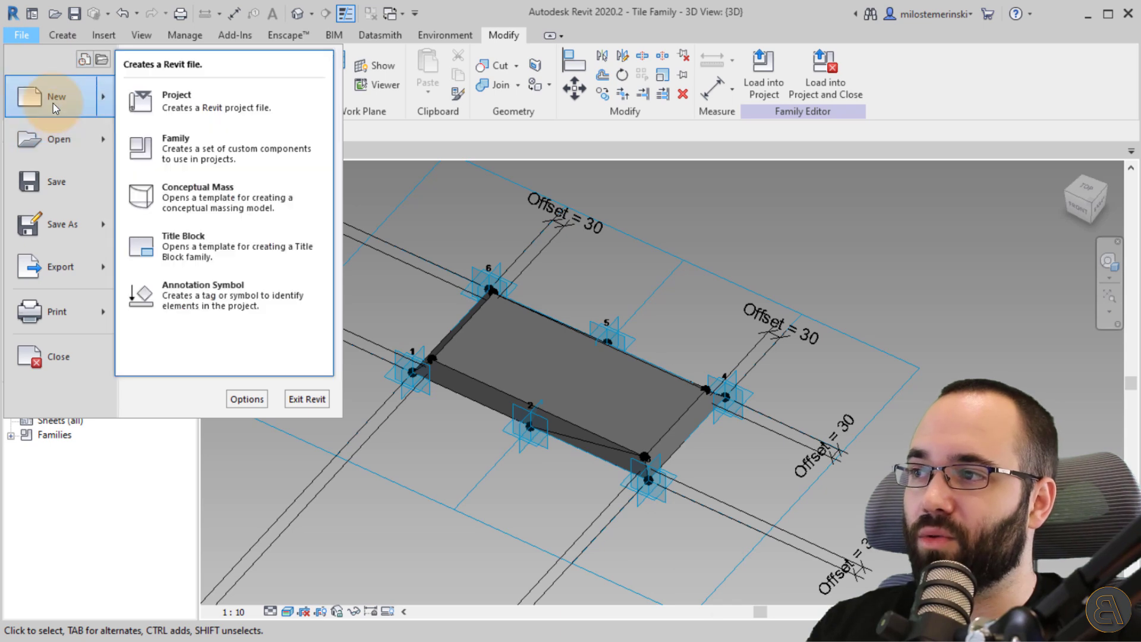
pyautogui.click(190, 113)
pyautogui.moveTo(532, 150); pyautogui.dragTo(493, 199)
pyautogui.click(489, 240)
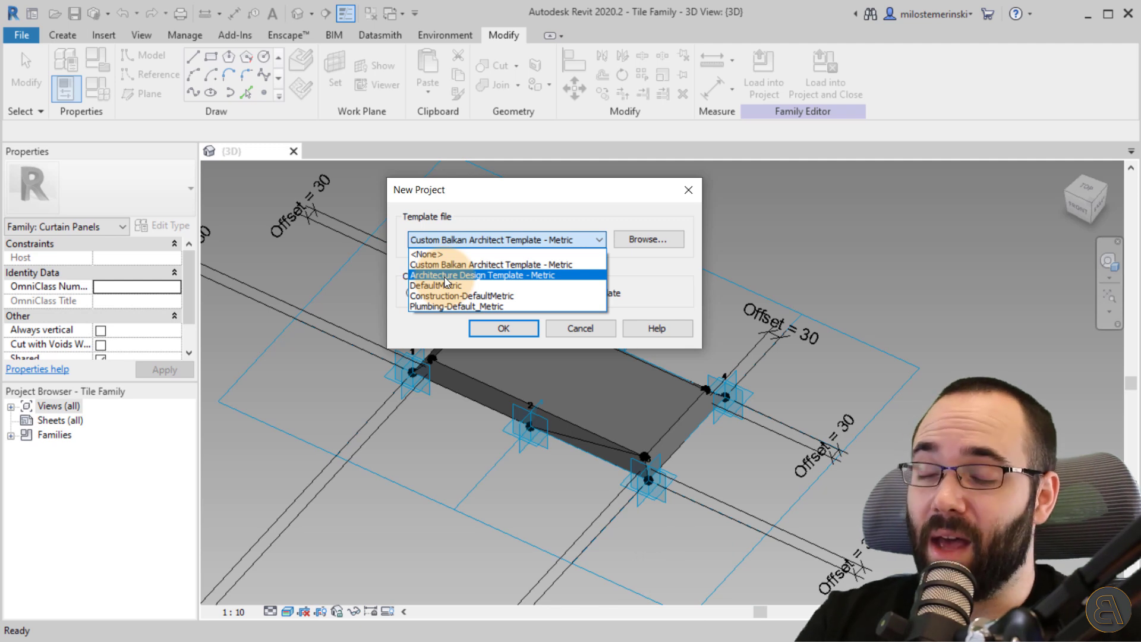
pyautogui.click(464, 264)
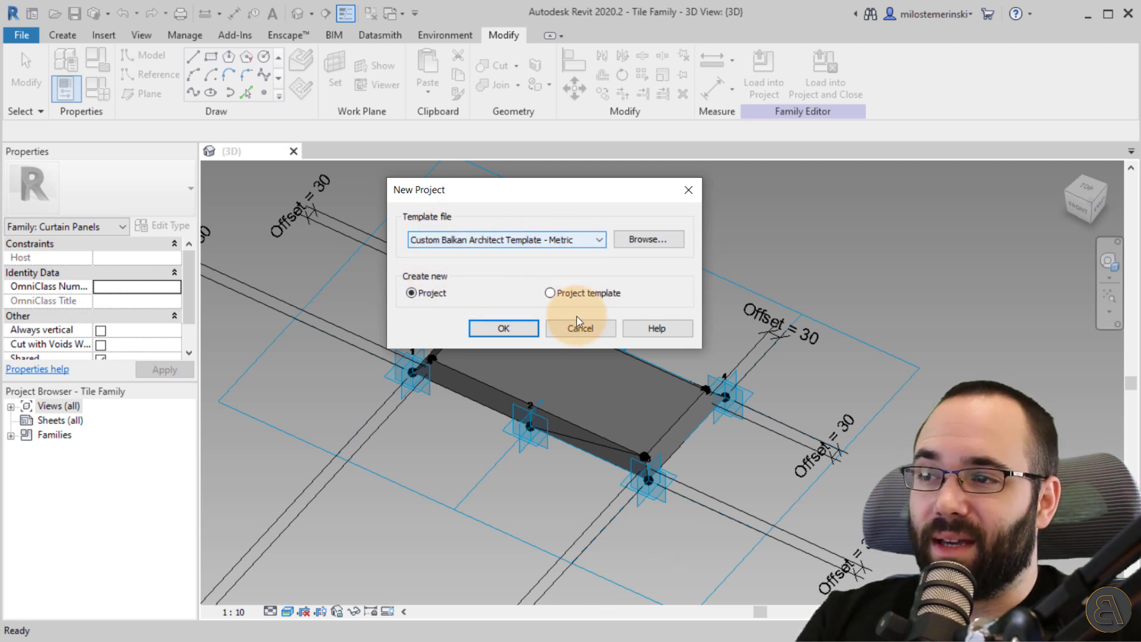
pyautogui.click(508, 334)
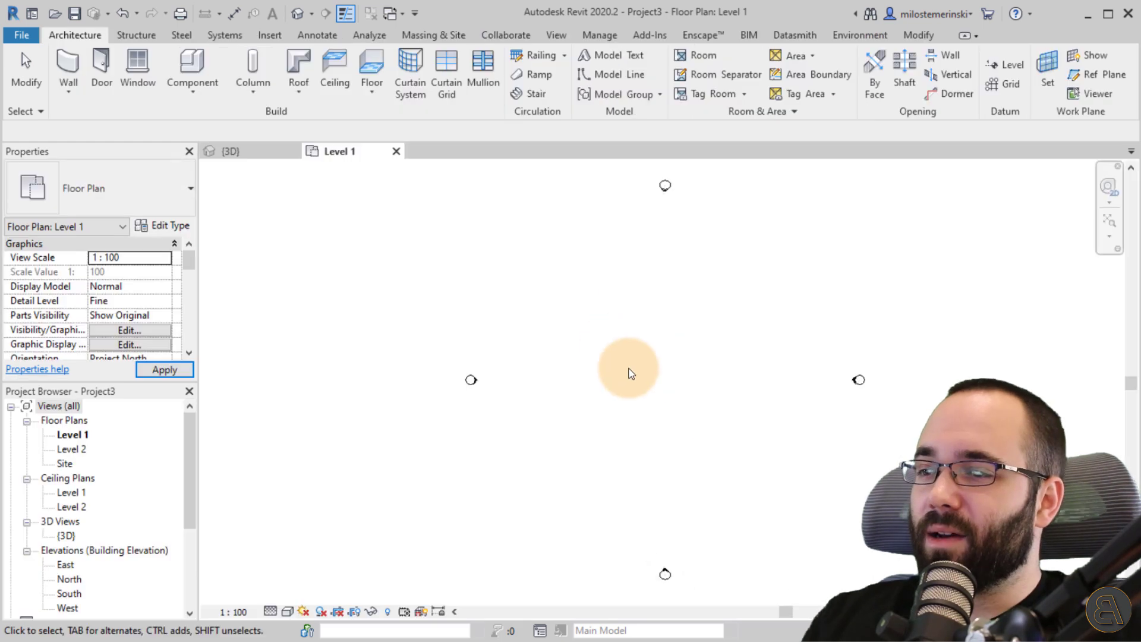
# Start an in-place mass on the Level 1 plan and accept the name Mass 1.
pyautogui.moveTo(629, 372); pyautogui.dragTo(519, 392, button='middle')
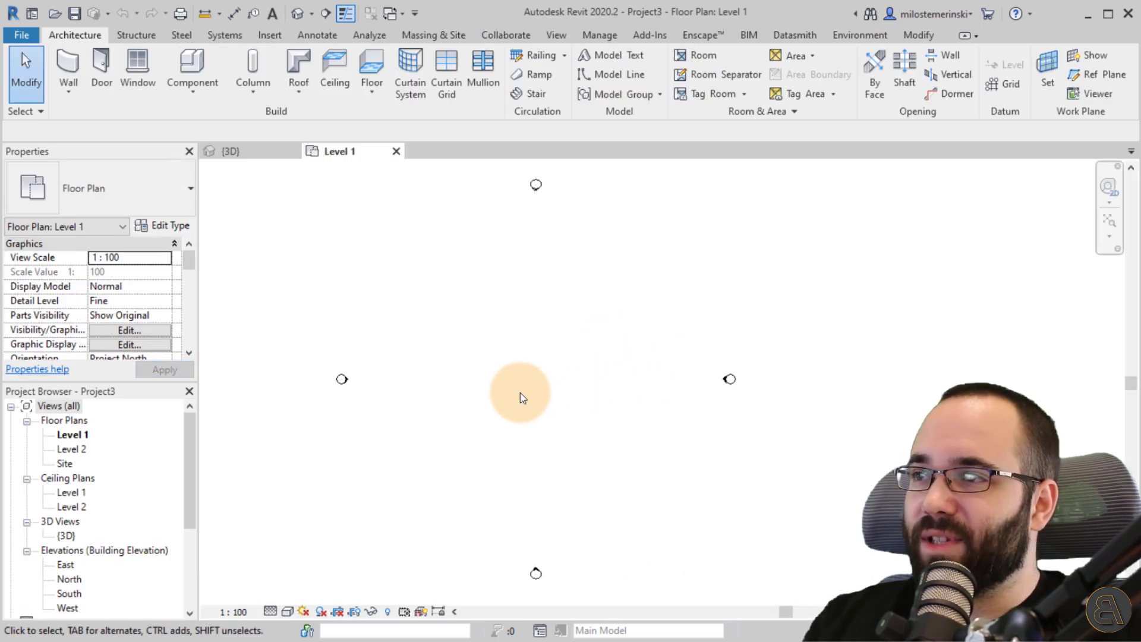
pyautogui.click(425, 34)
pyautogui.click(84, 62)
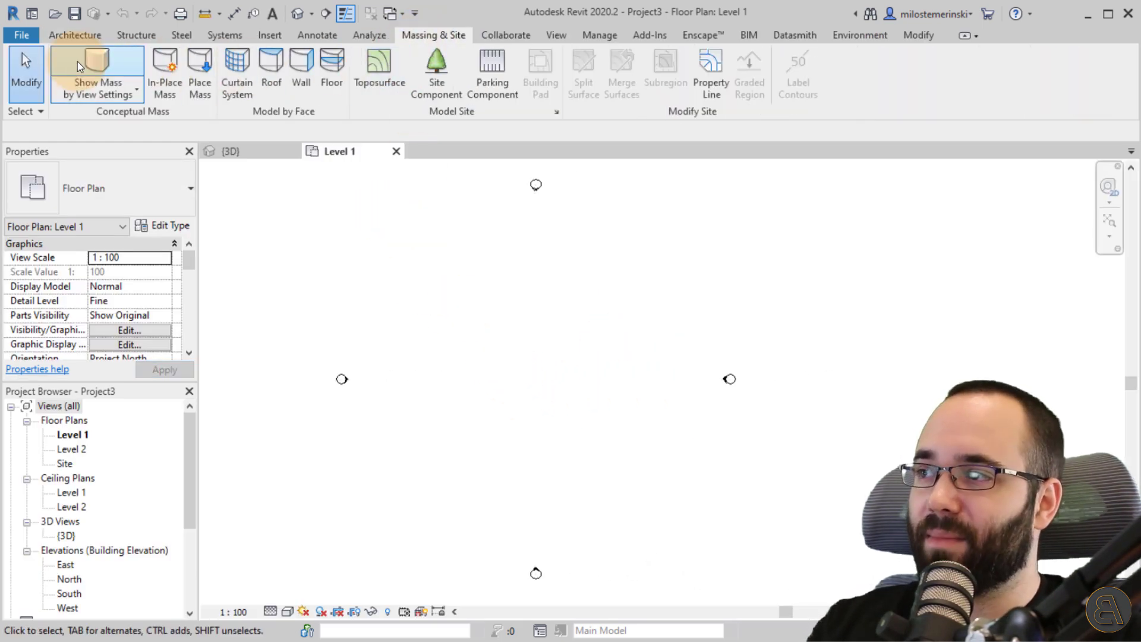
pyautogui.click(165, 83)
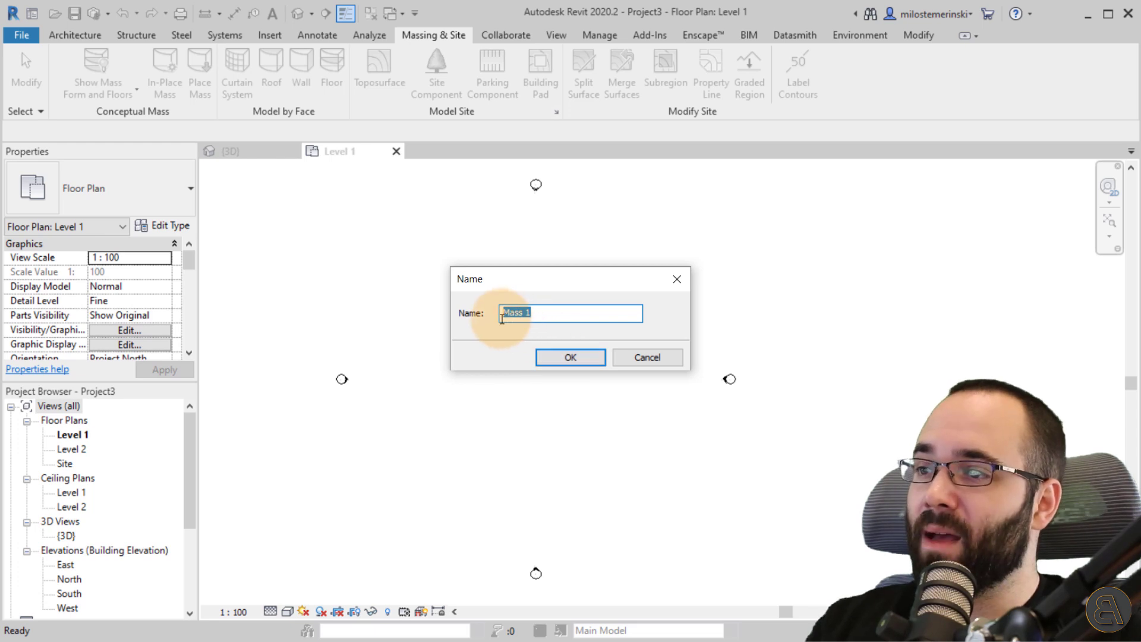
pyautogui.click(547, 361)
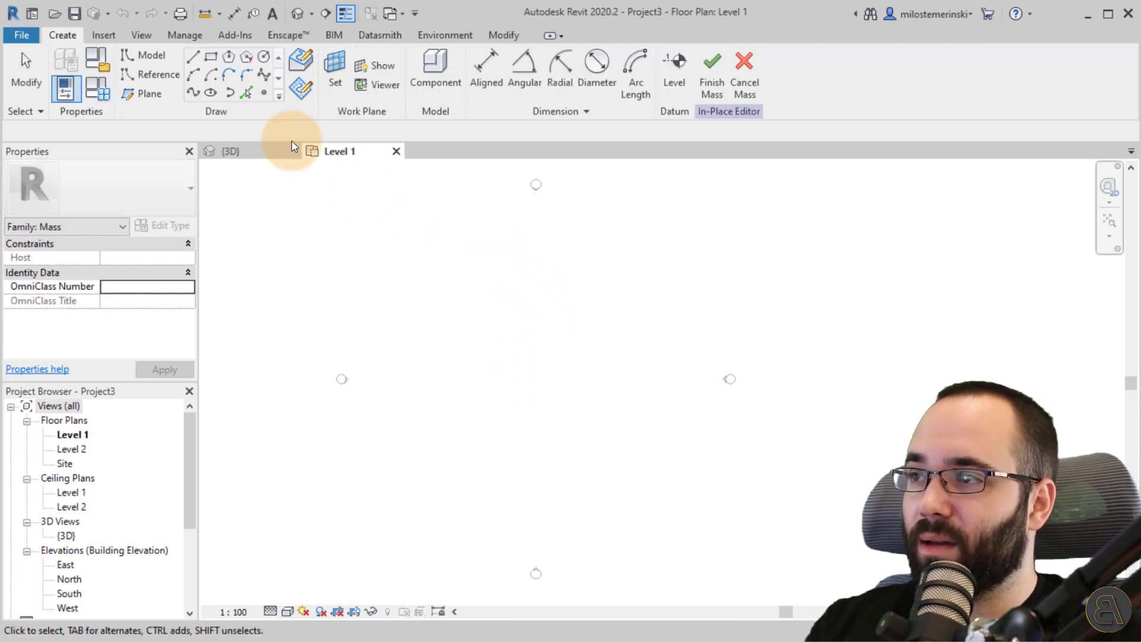
# Draw a rectangle about 5 m deep between the elevation markers on the Level 1 plan, as the mass base.
pyautogui.click(218, 62)
pyautogui.click(487, 366)
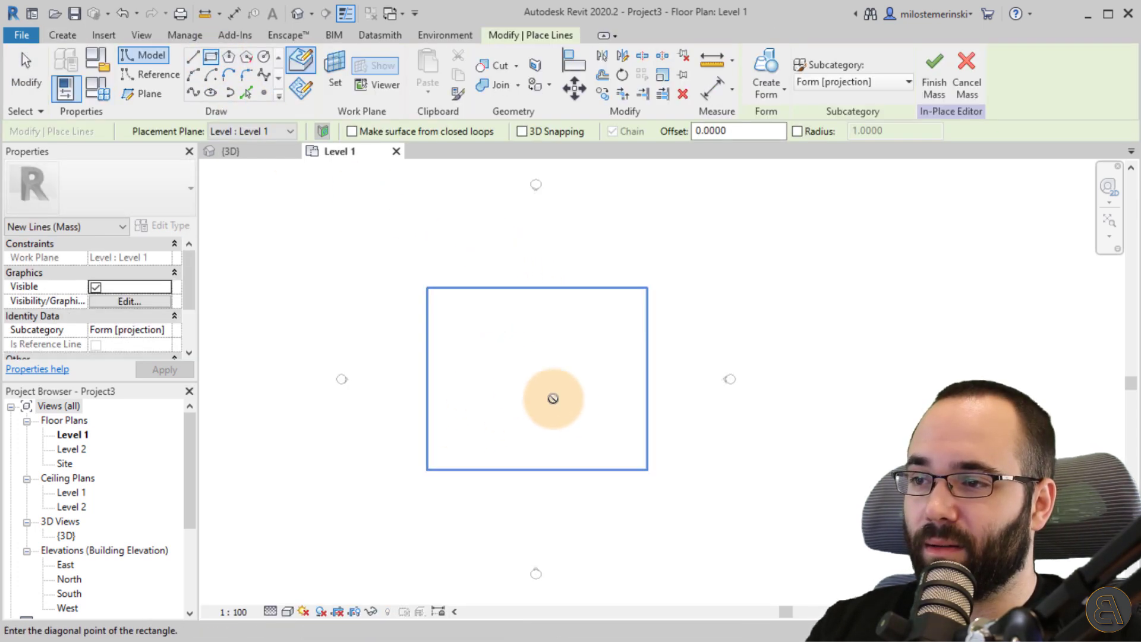
pyautogui.click(573, 404)
pyautogui.press('Escape')
pyautogui.press('Escape')
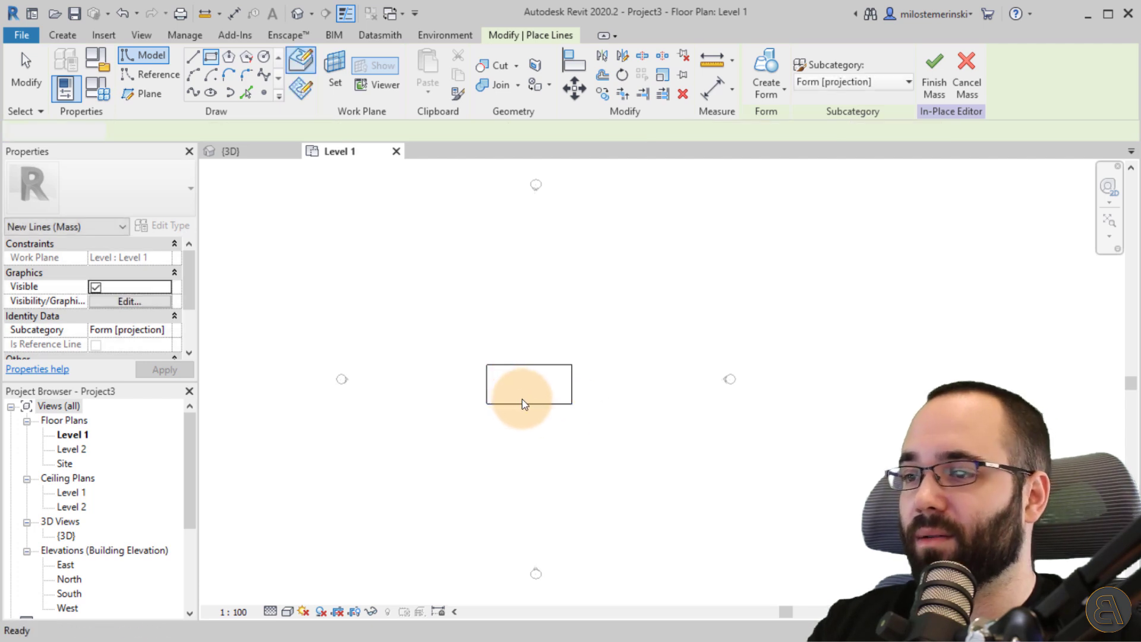
# In the 3D view, create a solid form from the complete rectangle and raise its top face above the default height.
pyautogui.click(297, 13)
pyautogui.press('Tab')
pyautogui.scroll(-2, 692, 452)
pyautogui.click(682, 449)
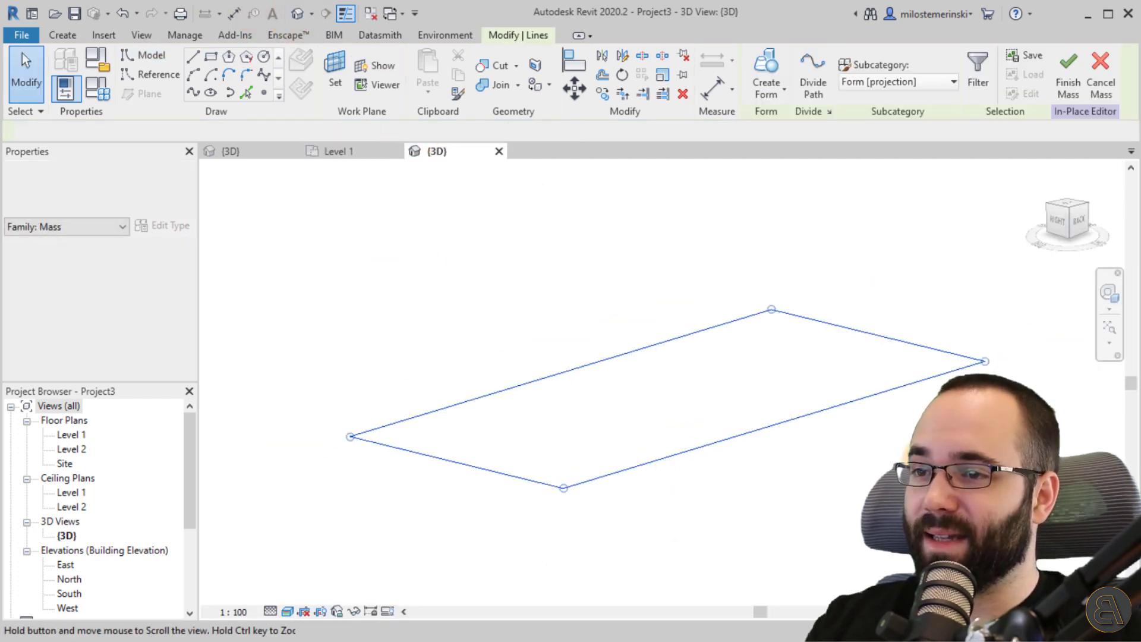
pyautogui.click(772, 67)
pyautogui.scroll(-2, 702, 453)
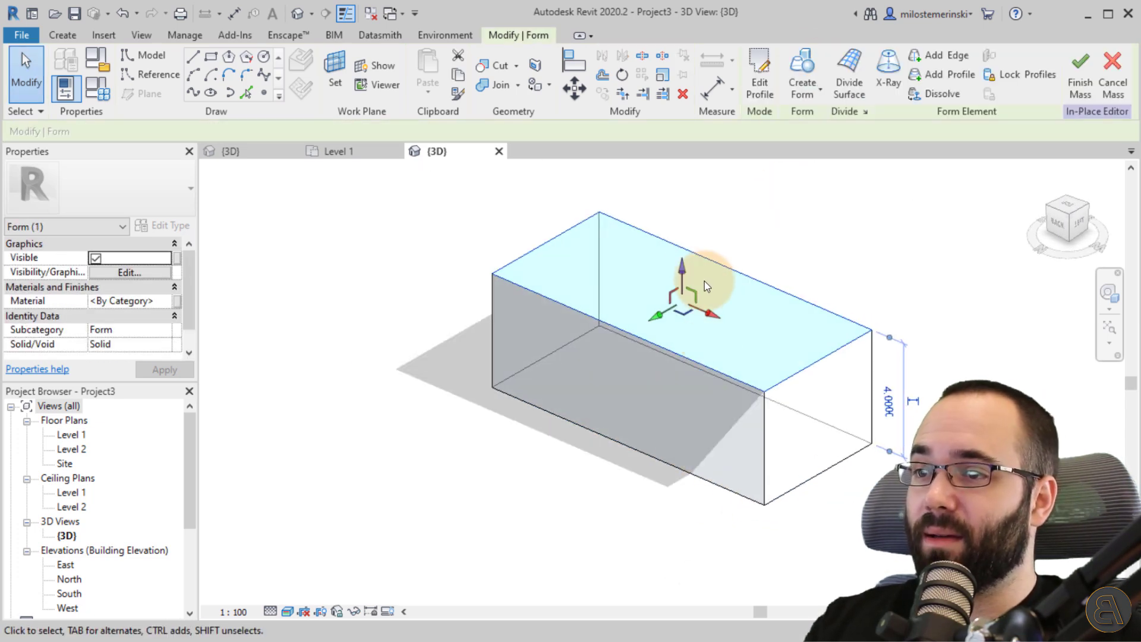
pyautogui.click(581, 492)
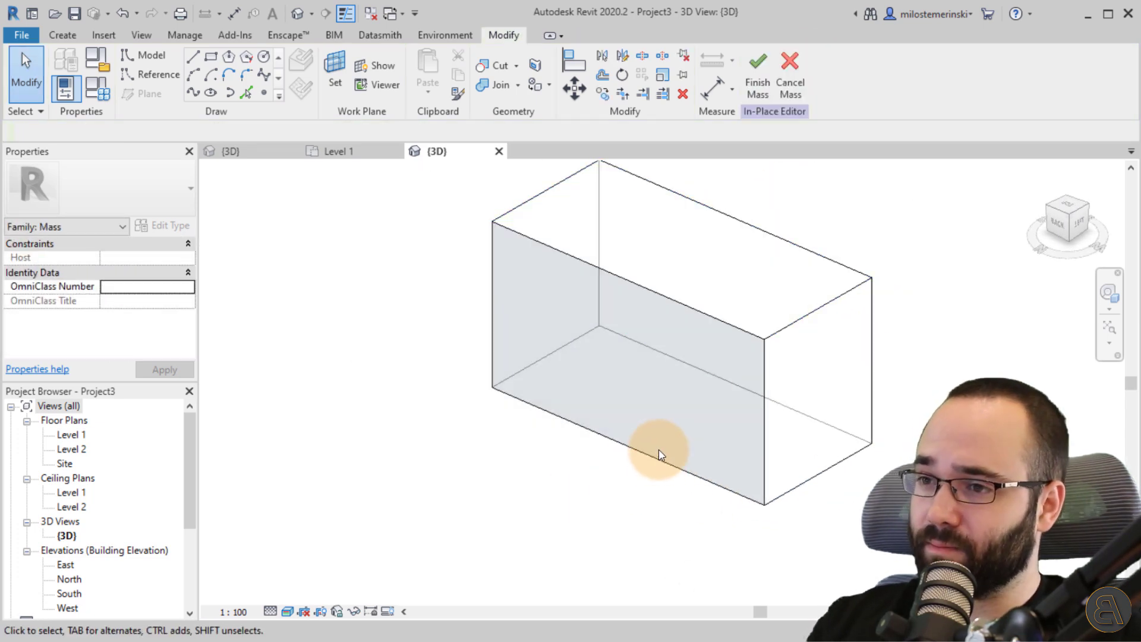
# Divide the long front vertical face of the mass box with the Divide Surface command.
pyautogui.click(622, 499)
pyautogui.keyDown('shift'); pyautogui.moveTo(754, 497); pyautogui.dragTo(683, 466, button='middle'); pyautogui.keyUp('shift')
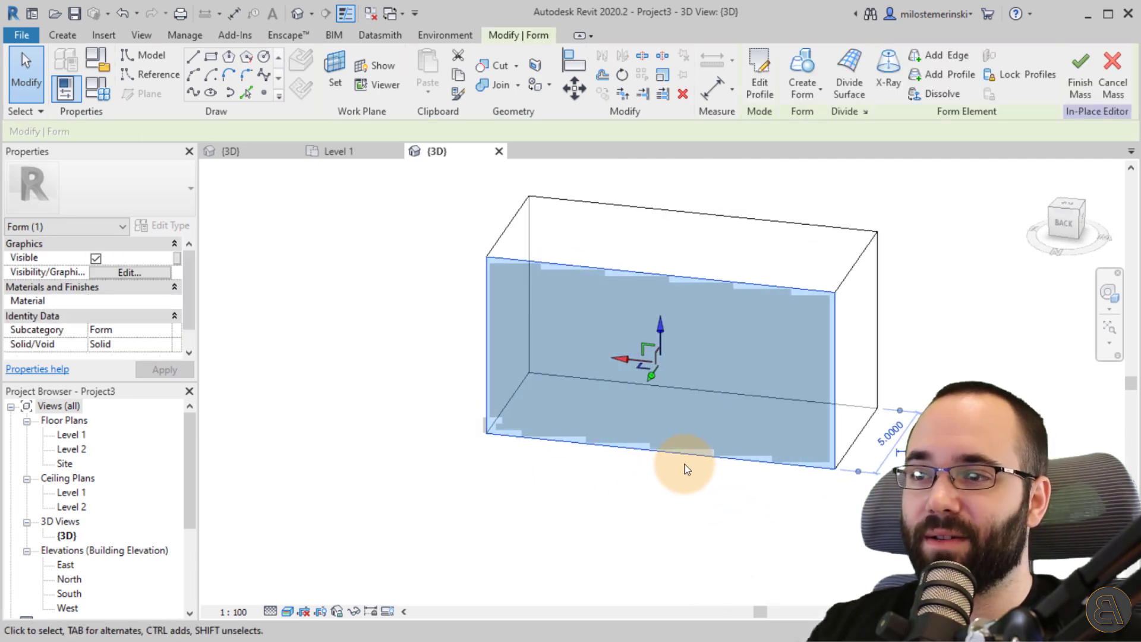
pyautogui.click(850, 95)
pyautogui.keyDown('shift'); pyautogui.moveTo(640, 500); pyautogui.dragTo(733, 527, button='middle'); pyautogui.keyUp('shift')
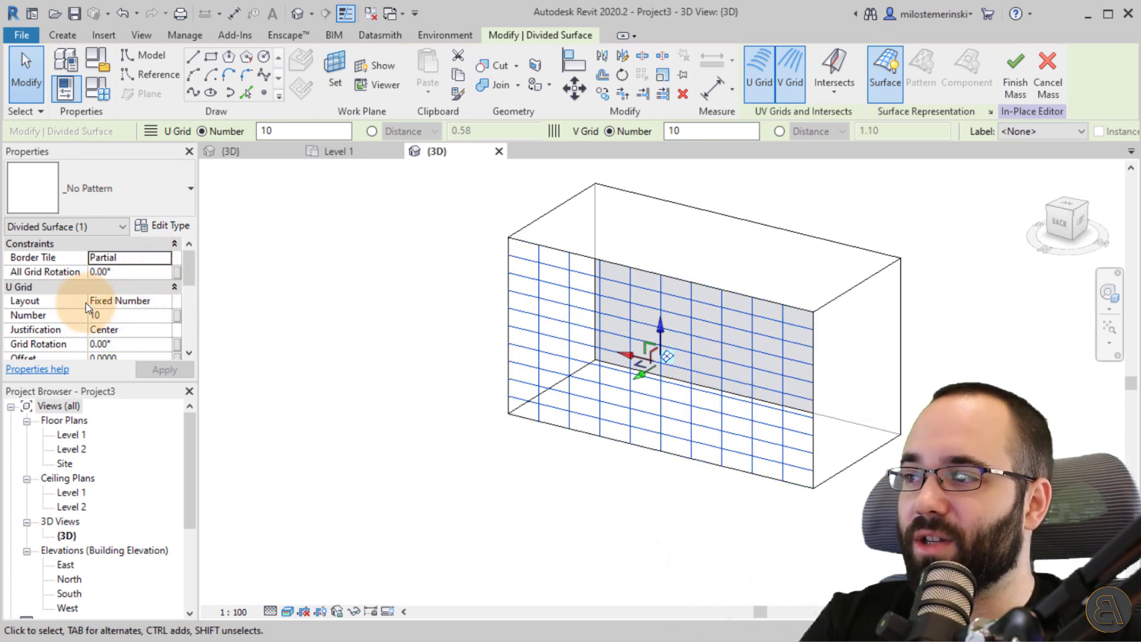
# Set the layout of both the U grid and the V grid of the divided surface to Fixed Distance.
pyautogui.scroll(-3, 108, 320)
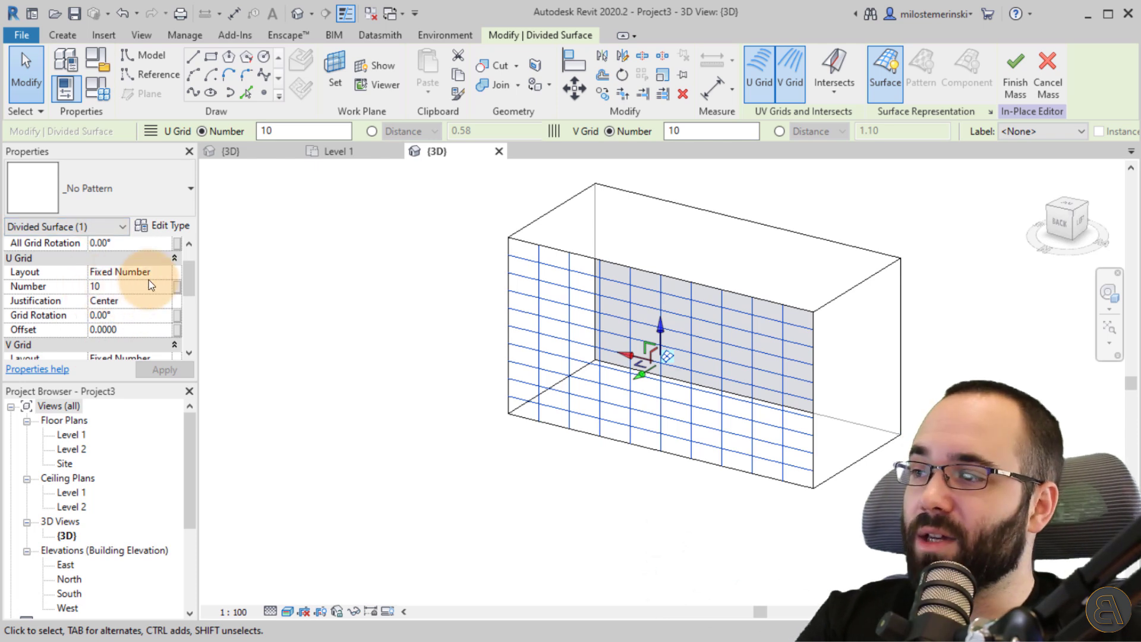
pyautogui.click(166, 276)
pyautogui.click(166, 276)
pyautogui.click(132, 301)
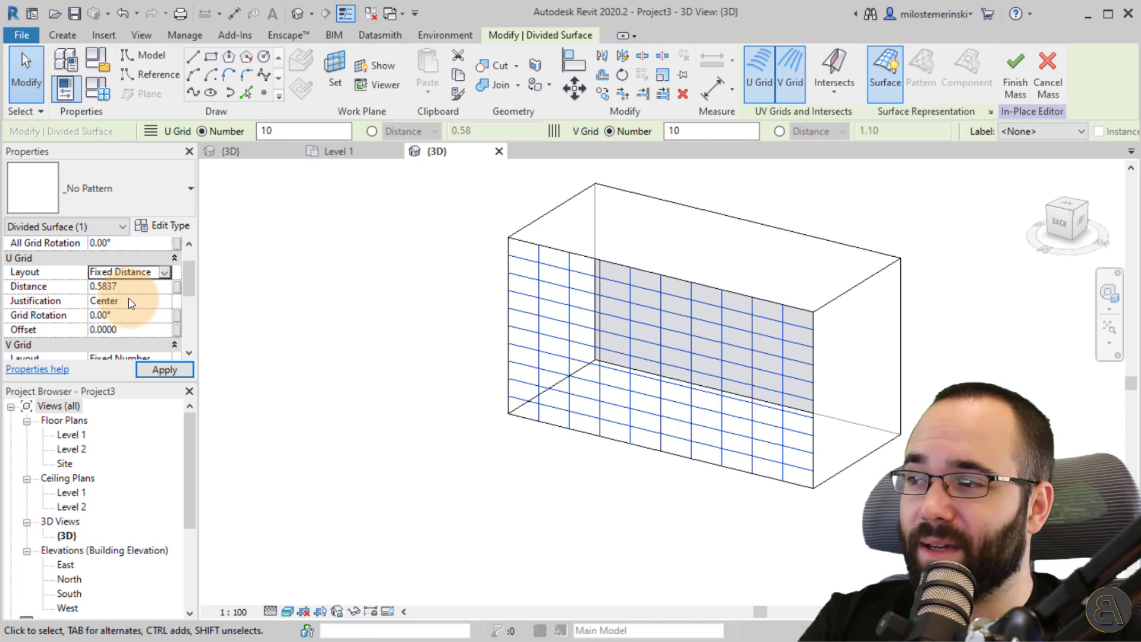
pyautogui.scroll(-1, 155, 324)
pyautogui.click(164, 331)
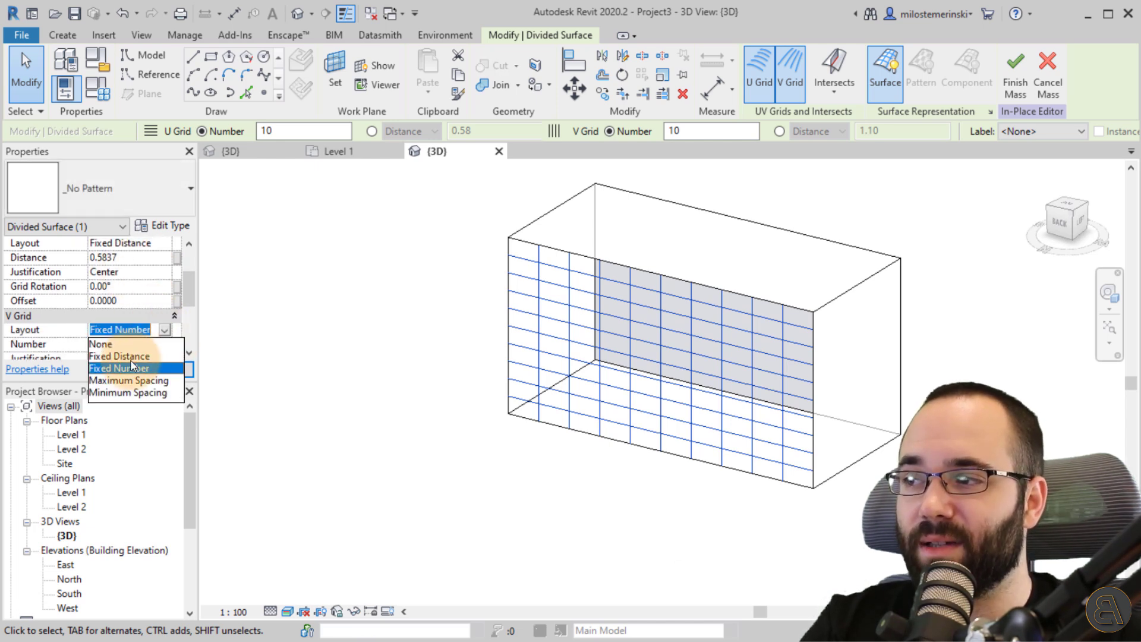
pyautogui.click(132, 354)
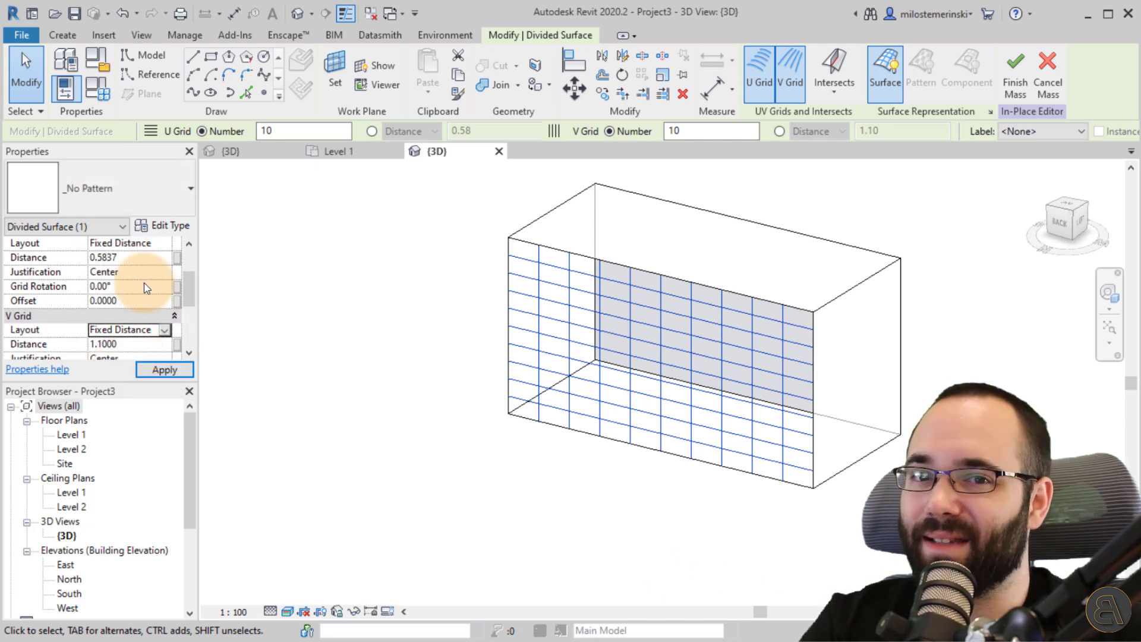
# Set the distance of both the U grid and the V grid of the divided surface to 0.3.
pyautogui.click(130, 260)
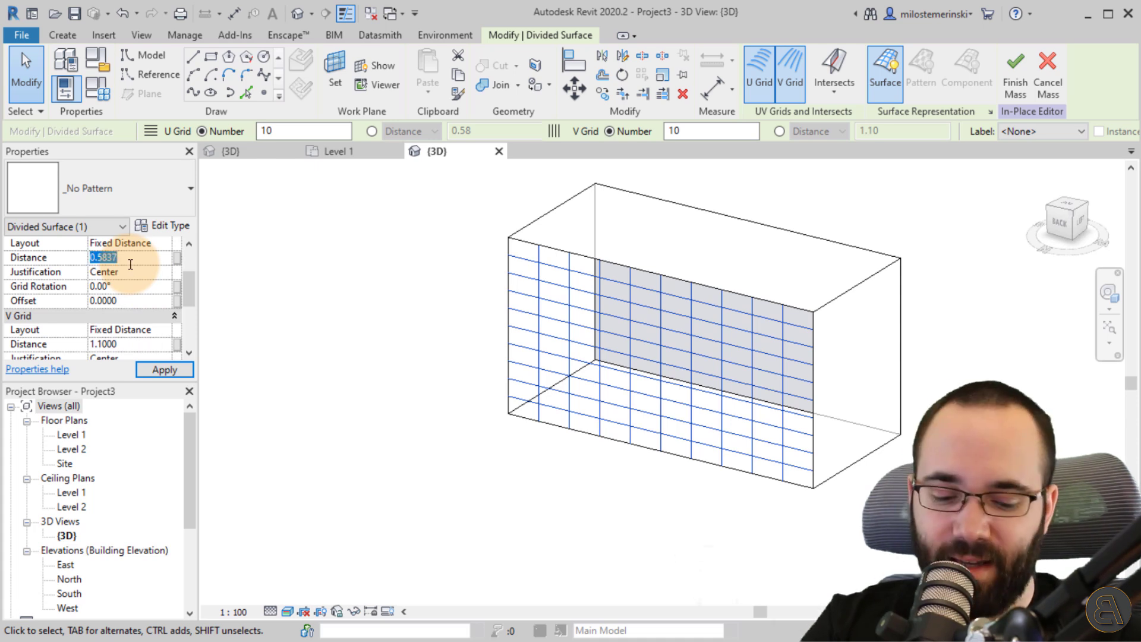
pyautogui.press('Return')
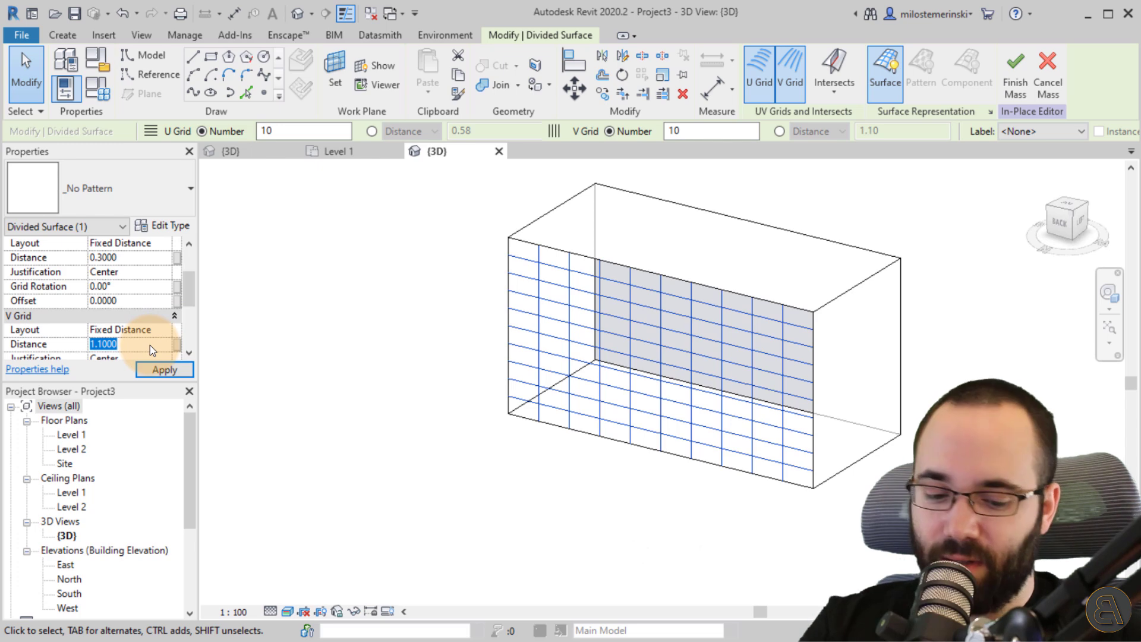
pyautogui.write('.3')
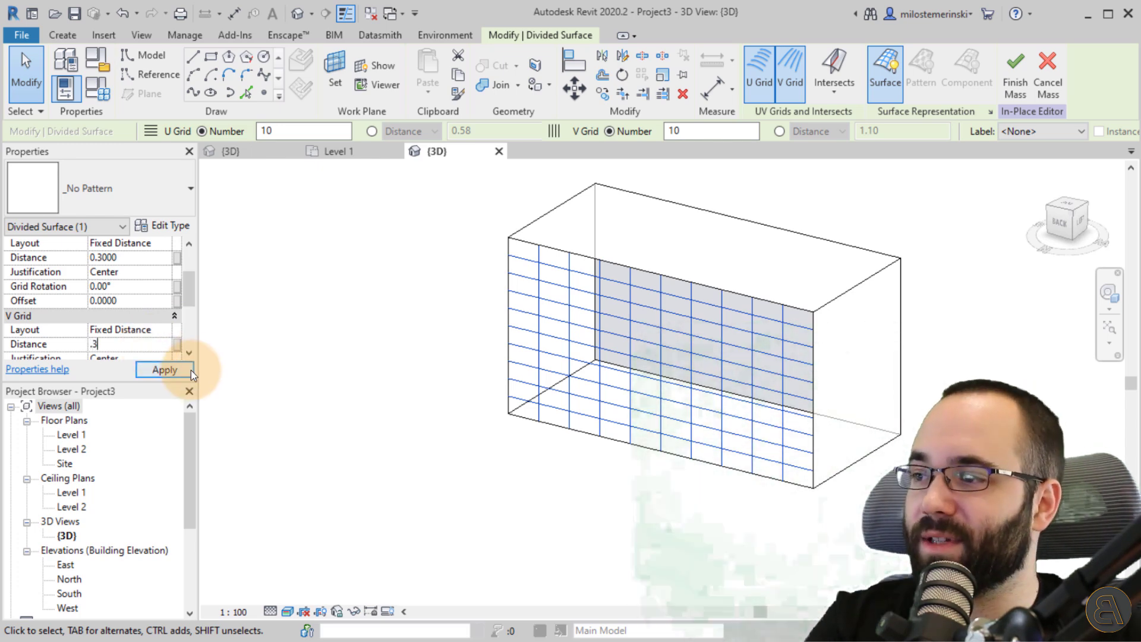
pyautogui.click(191, 369)
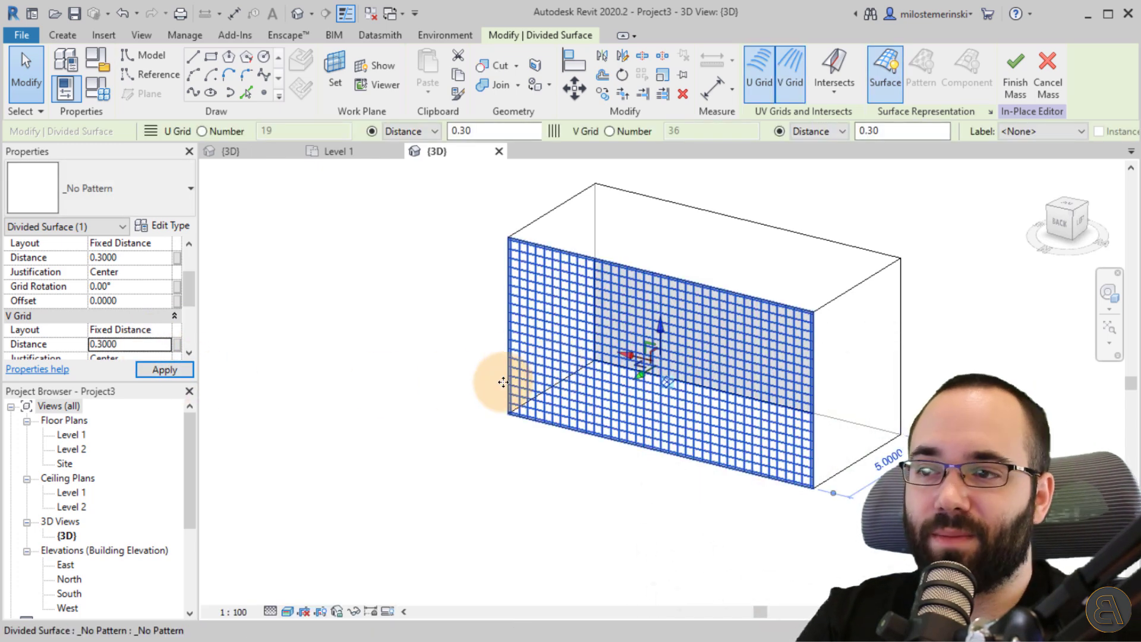
# Examine the gridded mass face and the patterns available for the divided surface, including 1/2 Step.
pyautogui.click(650, 559)
pyautogui.keyDown('shift'); pyautogui.moveTo(650, 559); pyautogui.dragTo(640, 369, button='middle'); pyautogui.keyUp('shift')
pyautogui.click(636, 389)
pyautogui.keyDown('shift'); pyautogui.moveTo(668, 517); pyautogui.dragTo(610, 257, button='middle'); pyautogui.keyUp('shift')
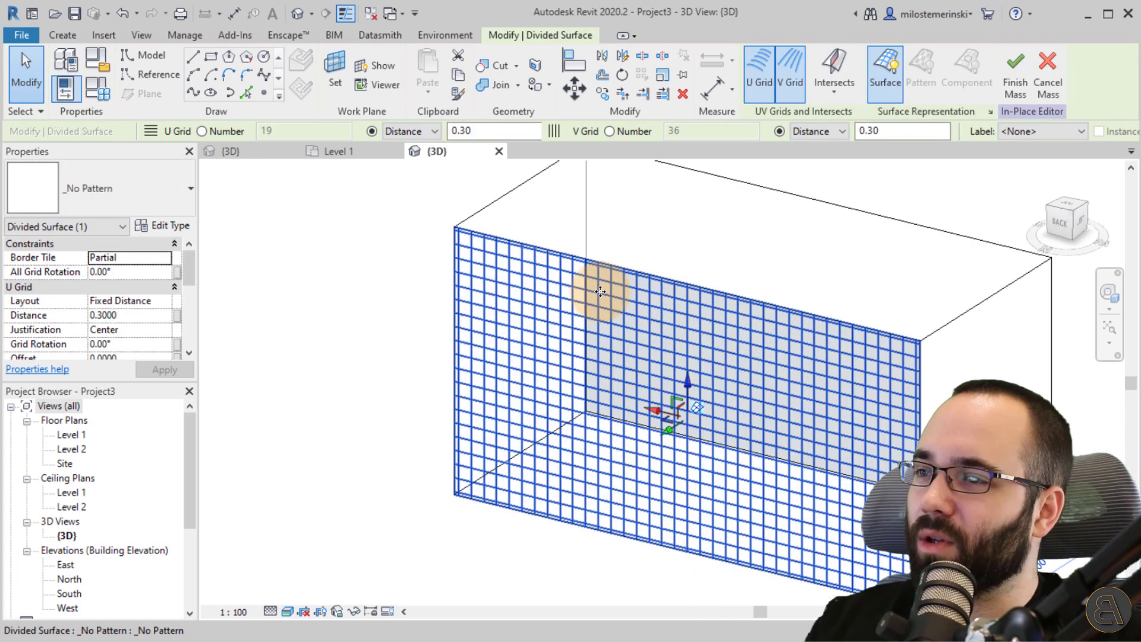
pyautogui.scroll(2, 603, 279)
pyautogui.click(109, 190)
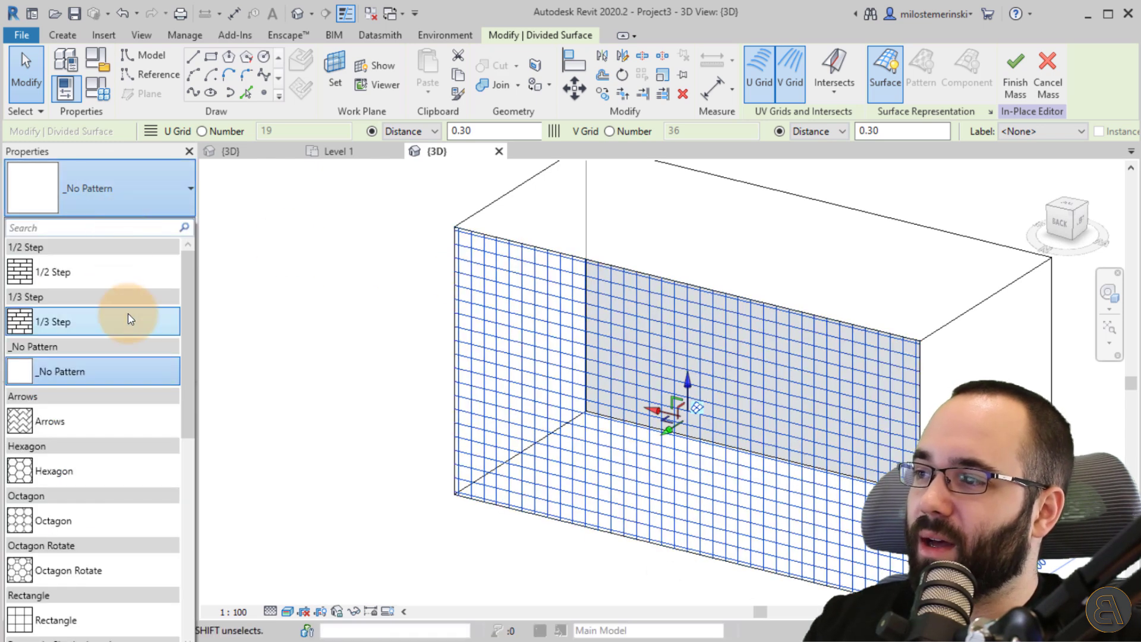
pyautogui.moveTo(58, 279)
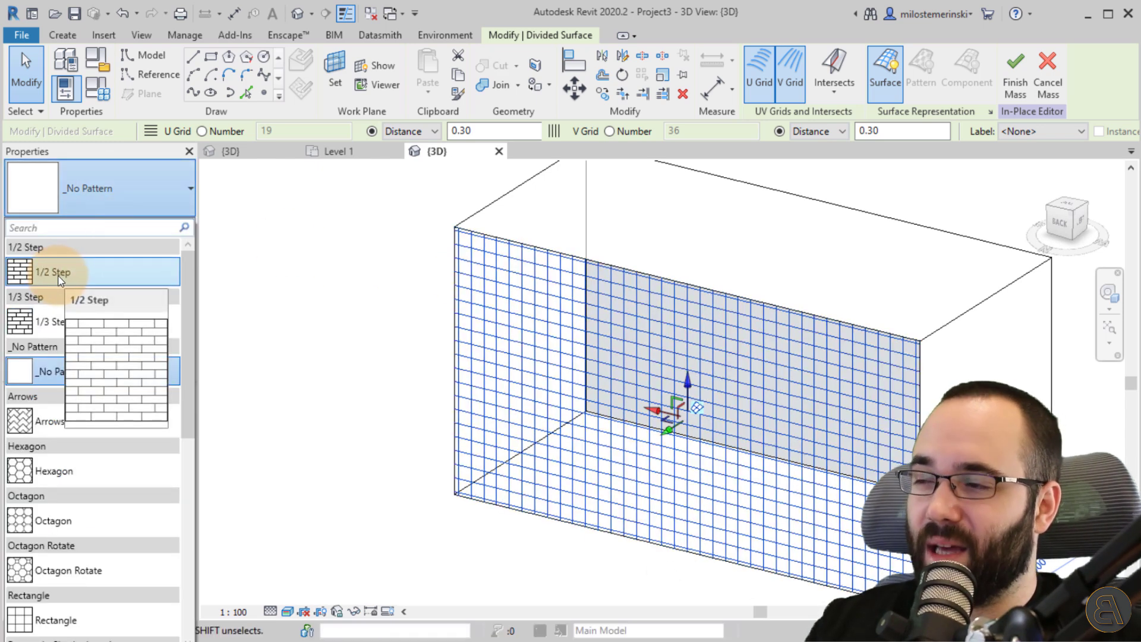
pyautogui.click(384, 415)
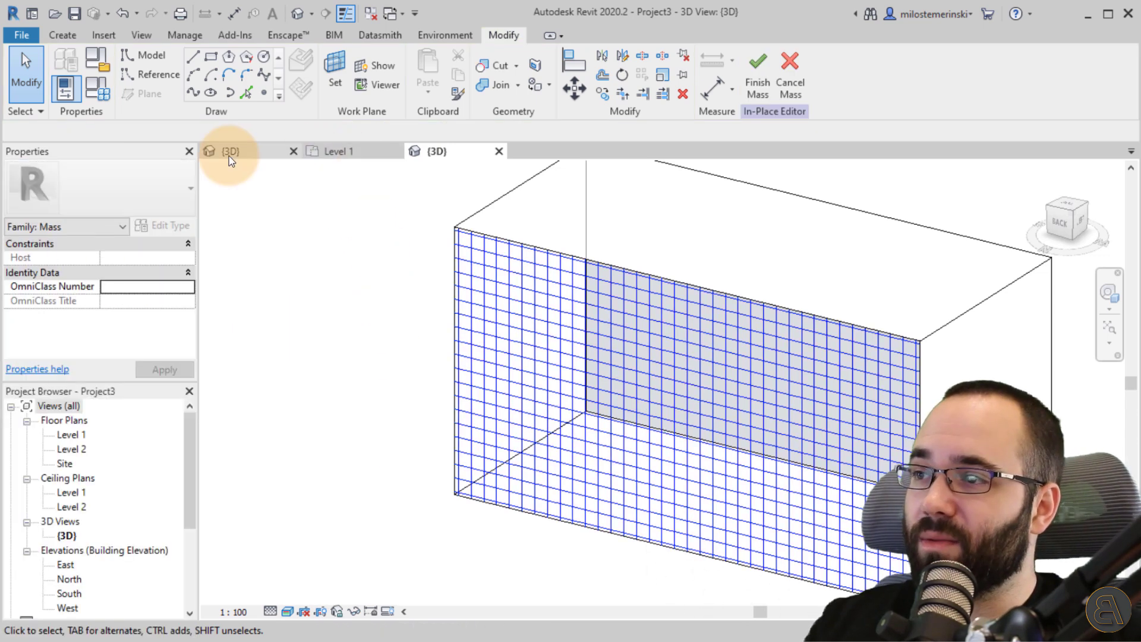
# Load the tile curtain panel family into Project3 and return to the 3D view of the mass.
pyautogui.click(238, 153)
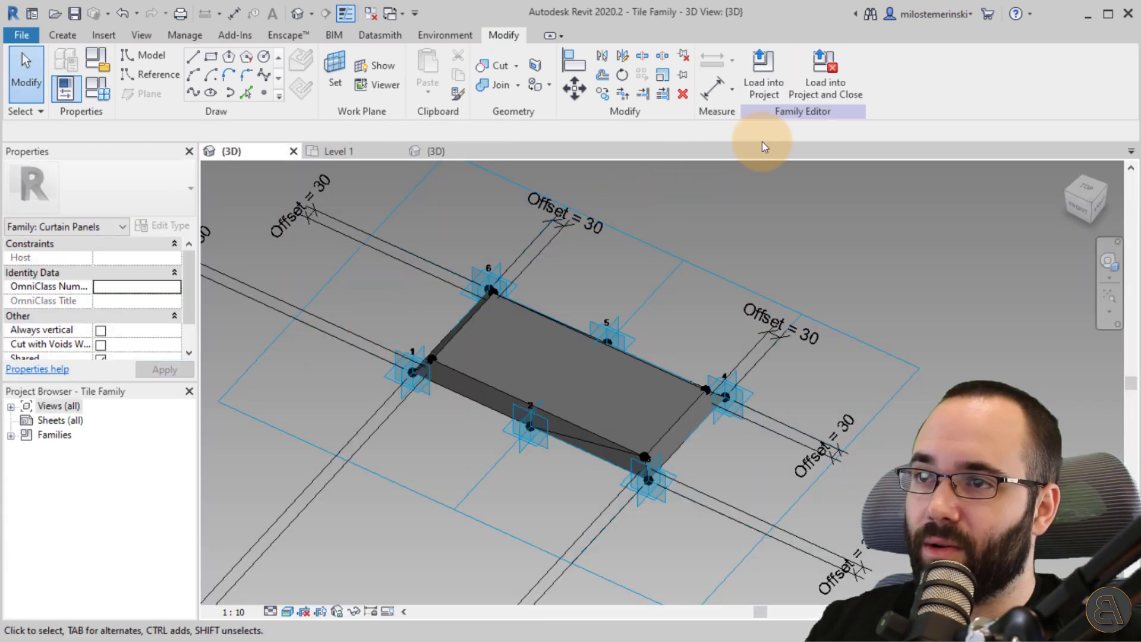
pyautogui.click(770, 92)
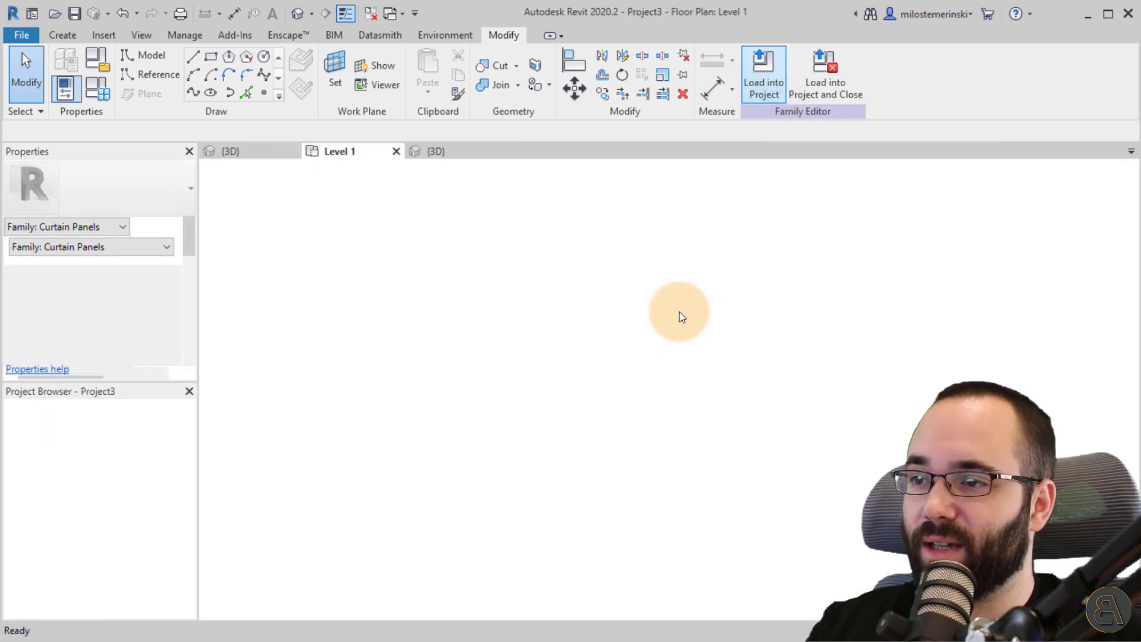
pyautogui.click(437, 152)
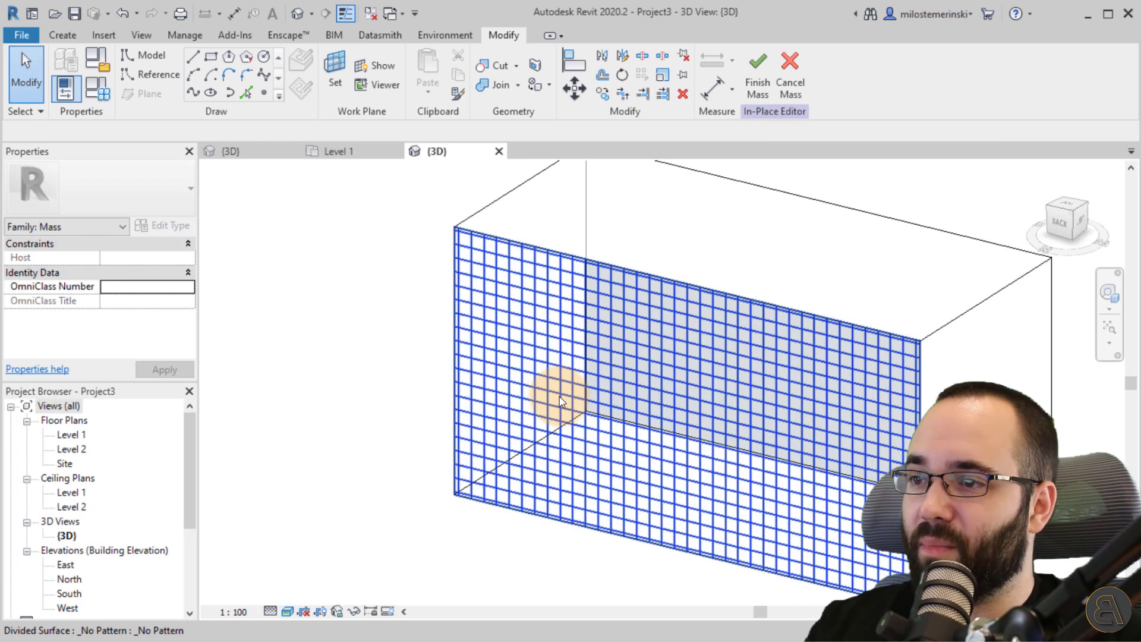
pyautogui.click(447, 396)
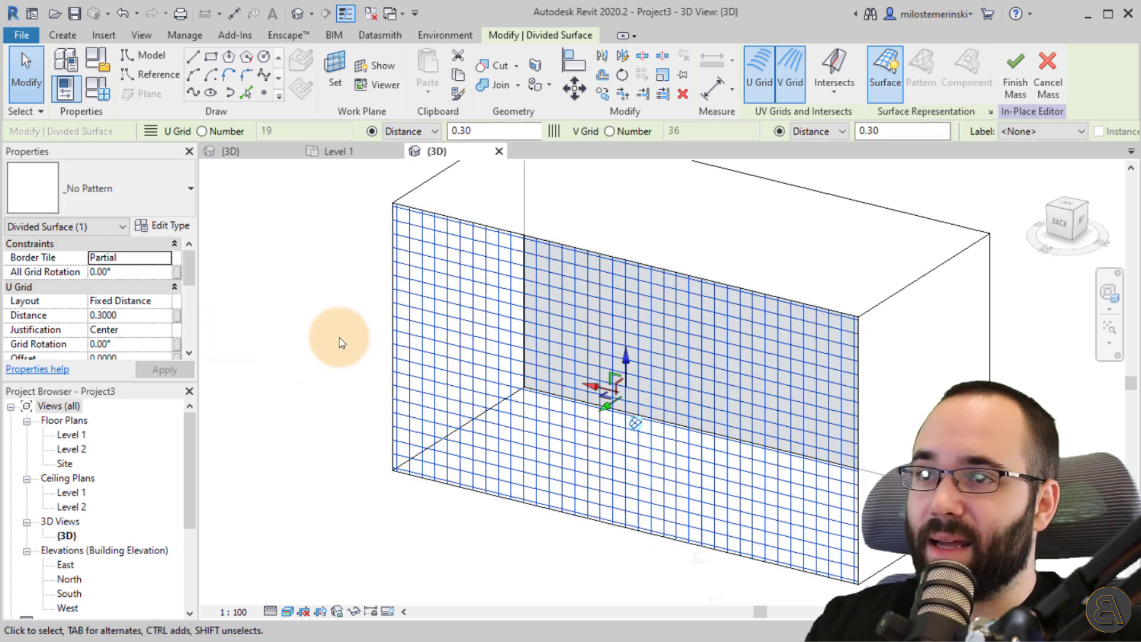
pyautogui.click(127, 202)
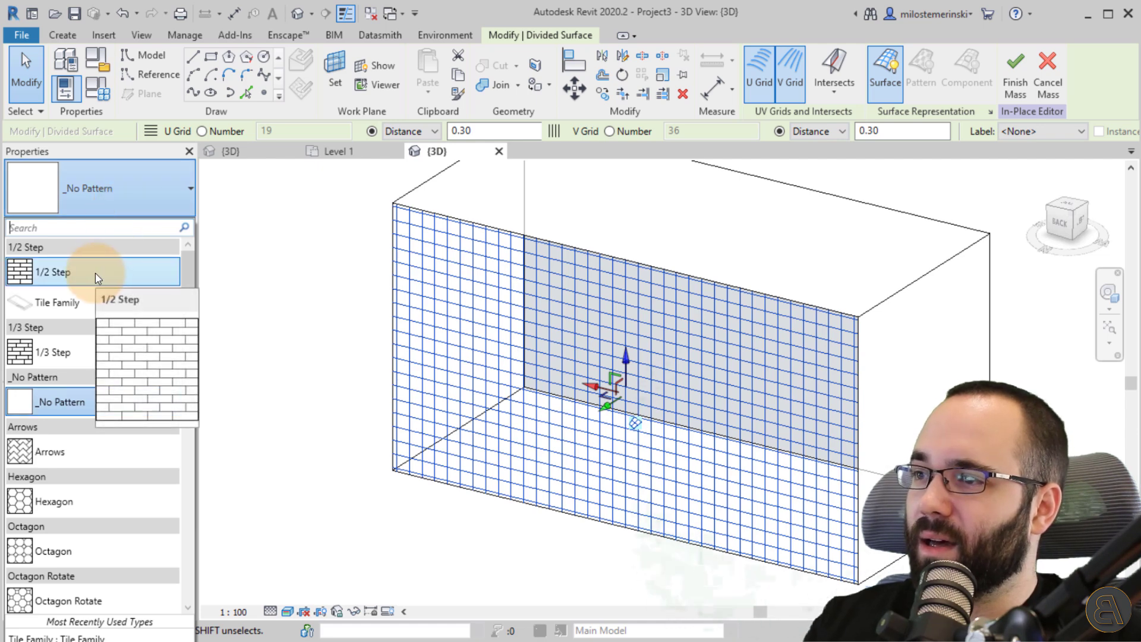
pyautogui.press('Escape')
pyautogui.click(897, 387)
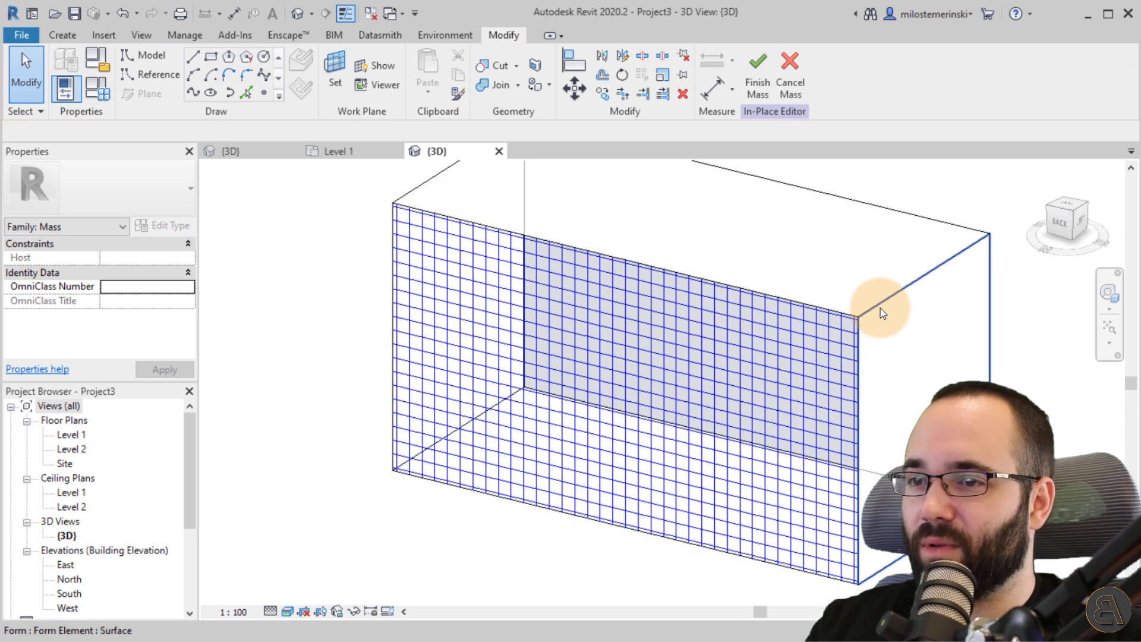
# Move the end face of the mass box slightly outward, making the box about 11.08 m long.
pyautogui.click(879, 308)
pyautogui.moveTo(957, 410); pyautogui.dragTo(965, 415)
pyautogui.scroll(5, 938, 391)
pyautogui.scroll(6, 743, 219)
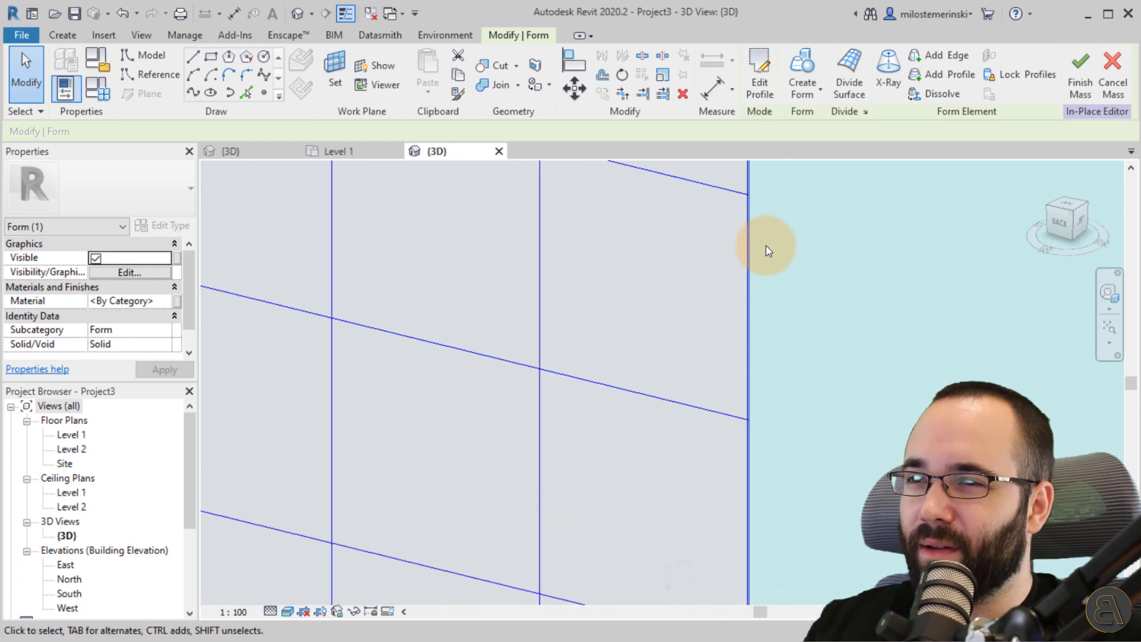
pyautogui.scroll(-6, 737, 279)
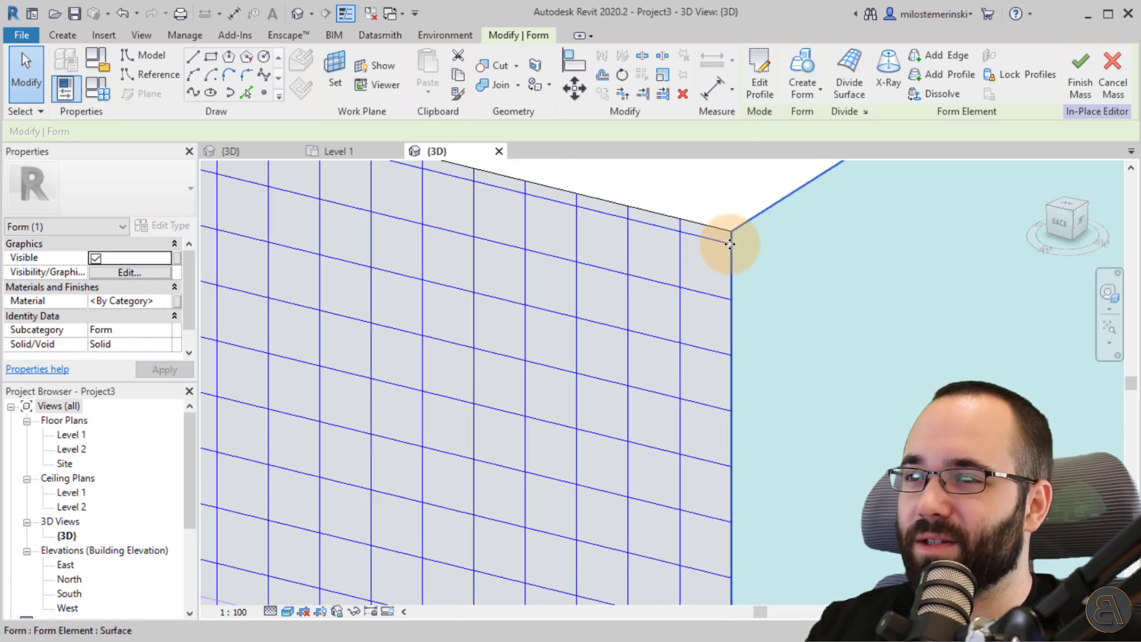
pyautogui.moveTo(865, 461); pyautogui.dragTo(739, 492)
pyautogui.scroll(-4, 738, 491)
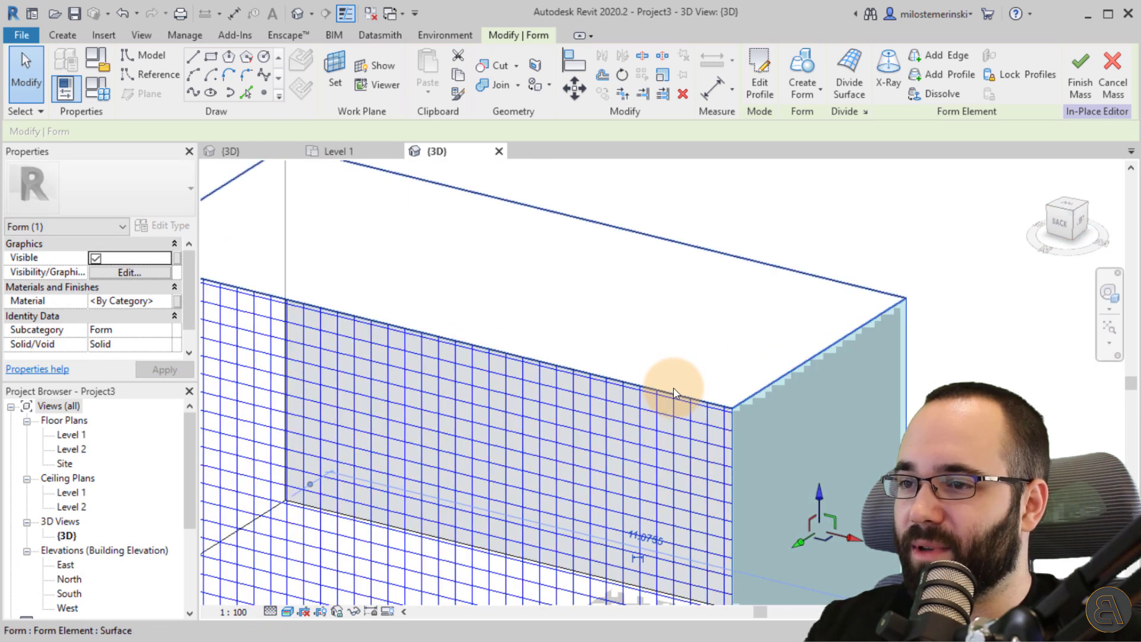
# Raise the top face of the mass box slightly.
pyautogui.click(494, 262)
pyautogui.moveTo(509, 239); pyautogui.dragTo(508, 223)
pyautogui.scroll(-5, 510, 229)
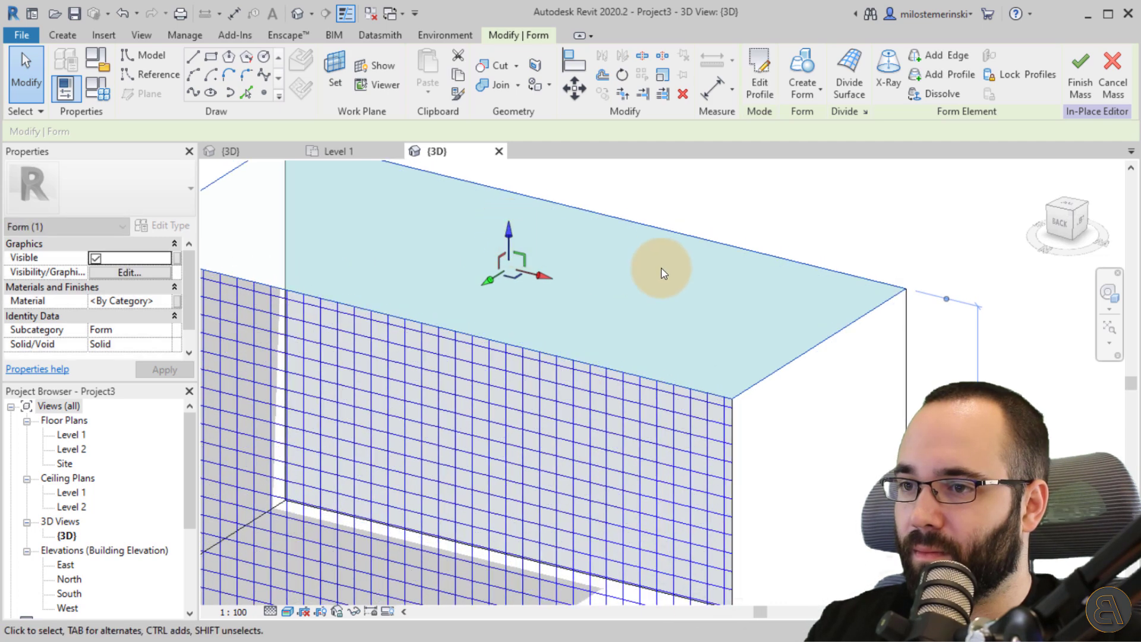
# Apply the Tile Family panel under the 1/2 Step pattern to the divided surface.
pyautogui.scroll(3, 420, 254)
pyautogui.keyDown('shift'); pyautogui.moveTo(420, 254); pyautogui.dragTo(526, 331, button='middle'); pyautogui.keyUp('shift')
pyautogui.click(526, 330)
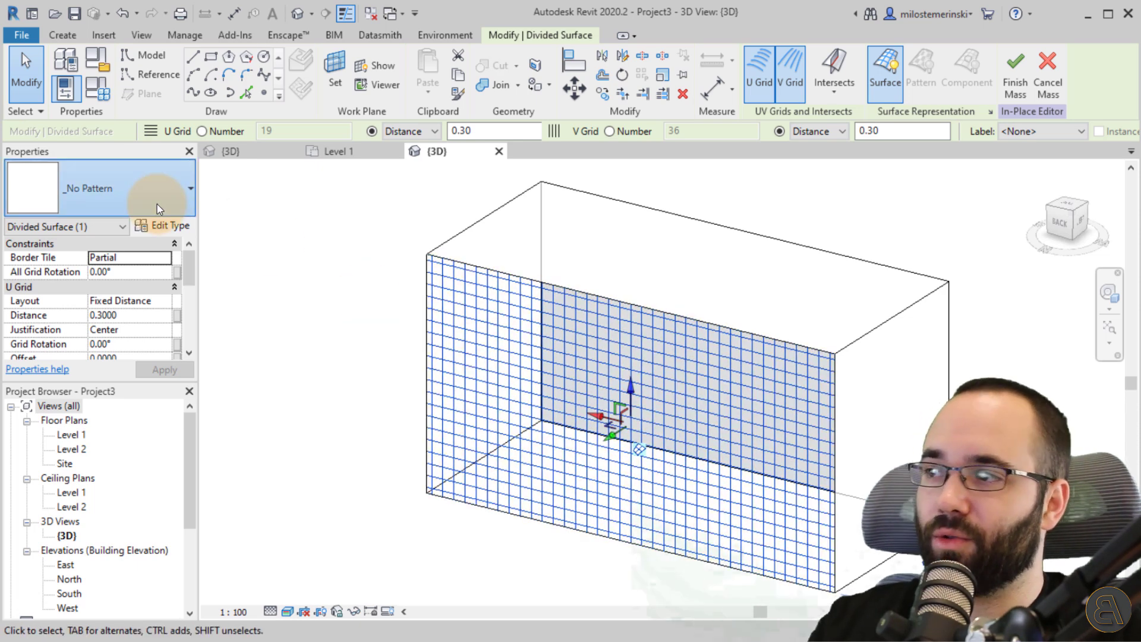
pyautogui.click(154, 208)
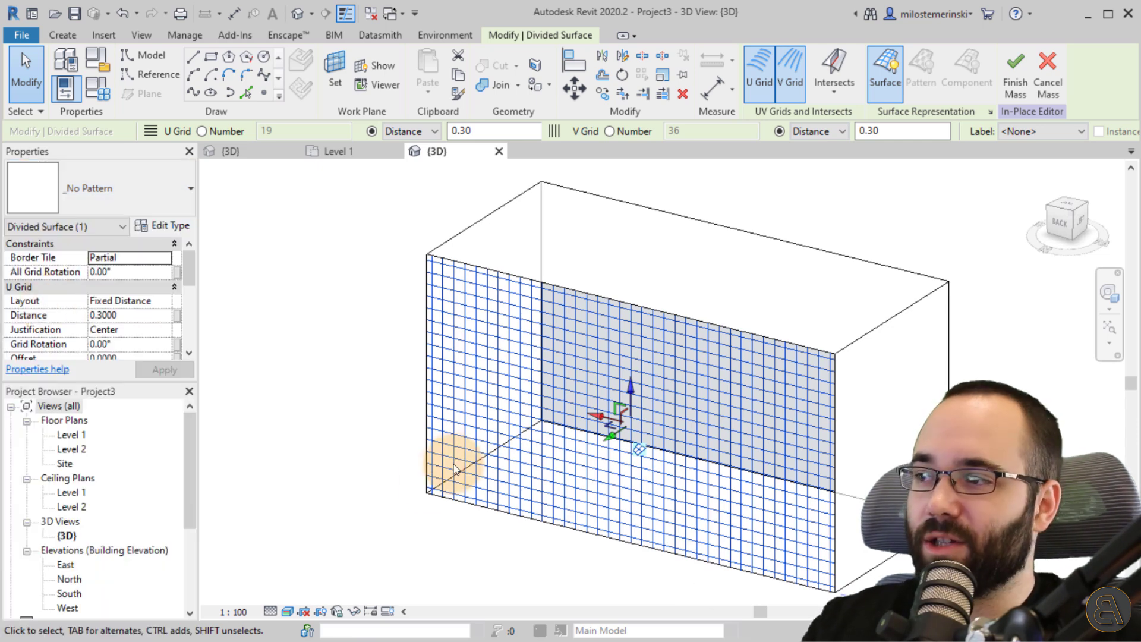
pyautogui.click(441, 522)
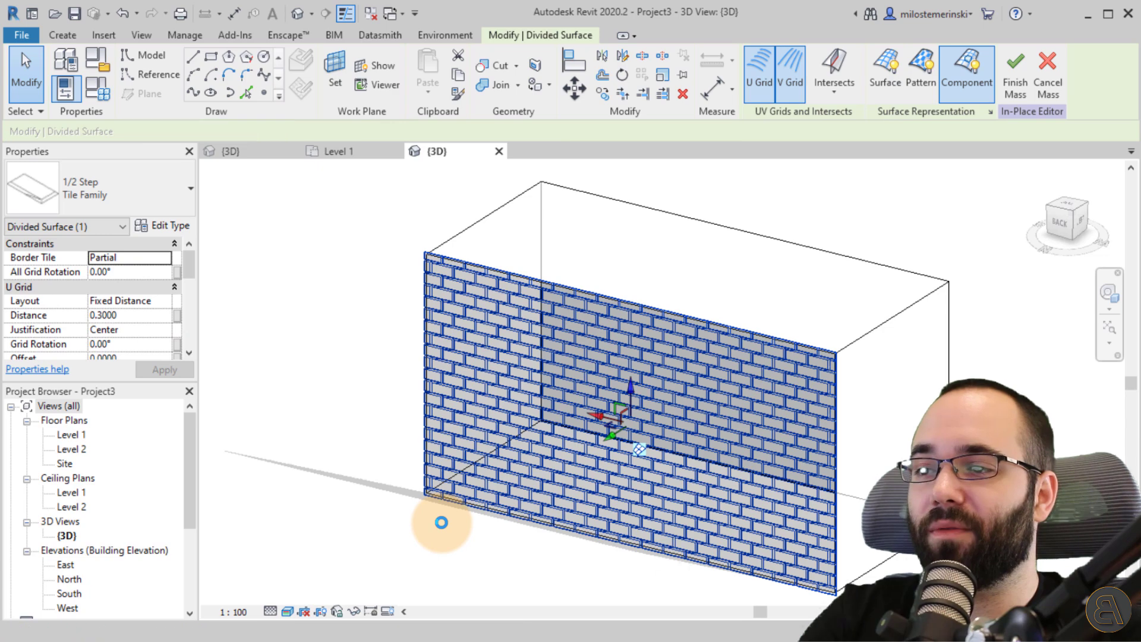
pyautogui.click(542, 540)
# Inspect the tiled surface up close and compare it in the Consistent Colors, Shaded and Realistic visual styles.
pyautogui.keyDown('shift'); pyautogui.moveTo(543, 540); pyautogui.dragTo(594, 387, button='middle'); pyautogui.keyUp('shift')
pyautogui.scroll(2, 732, 525)
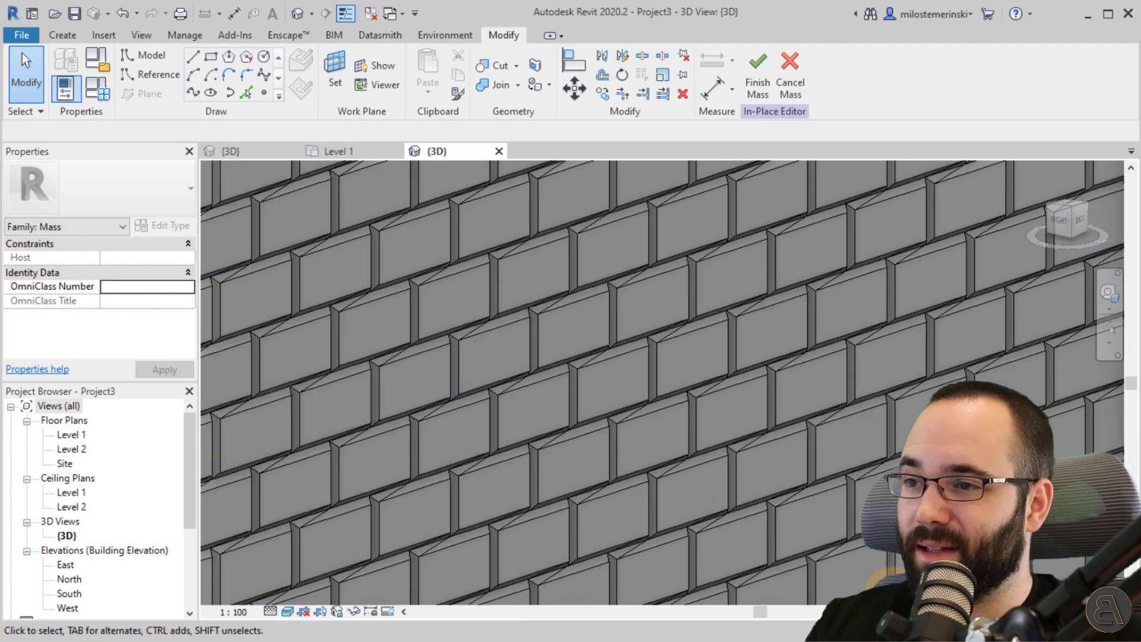
pyautogui.scroll(-1, 829, 469)
pyautogui.keyDown('shift'); pyautogui.moveTo(829, 468); pyautogui.dragTo(879, 580, button='middle'); pyautogui.keyUp('shift')
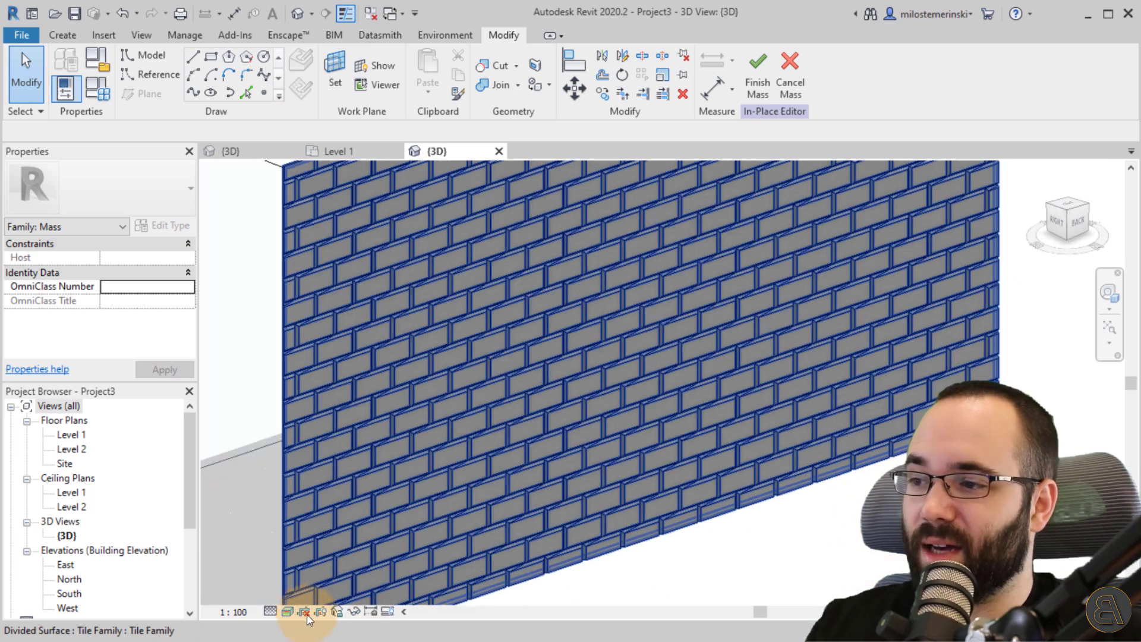
pyautogui.click(289, 612)
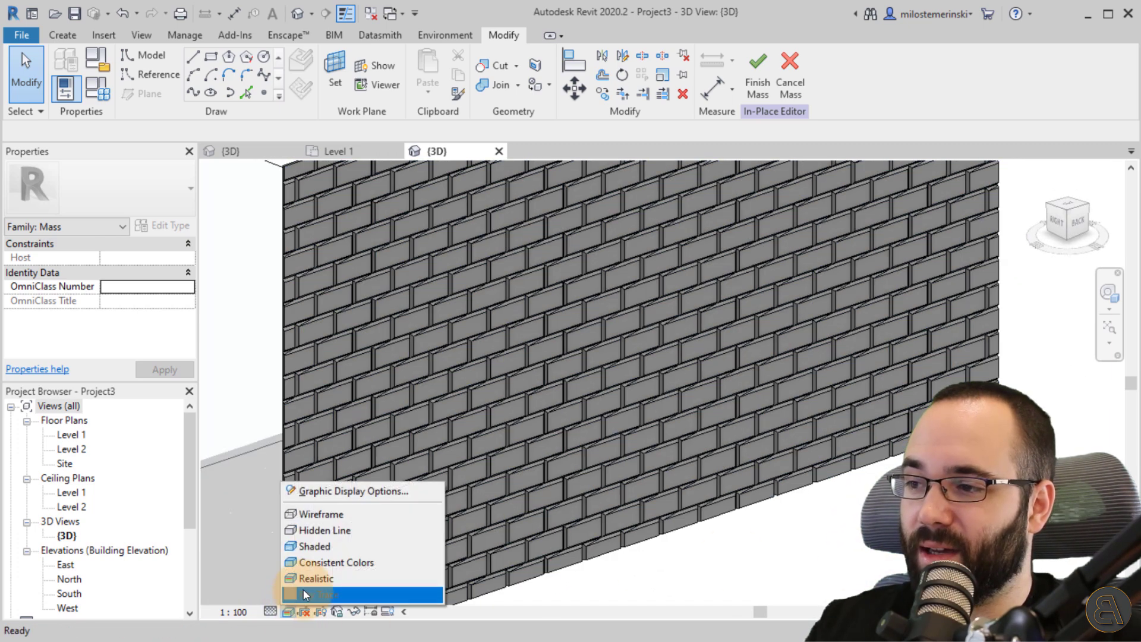
pyautogui.click(309, 559)
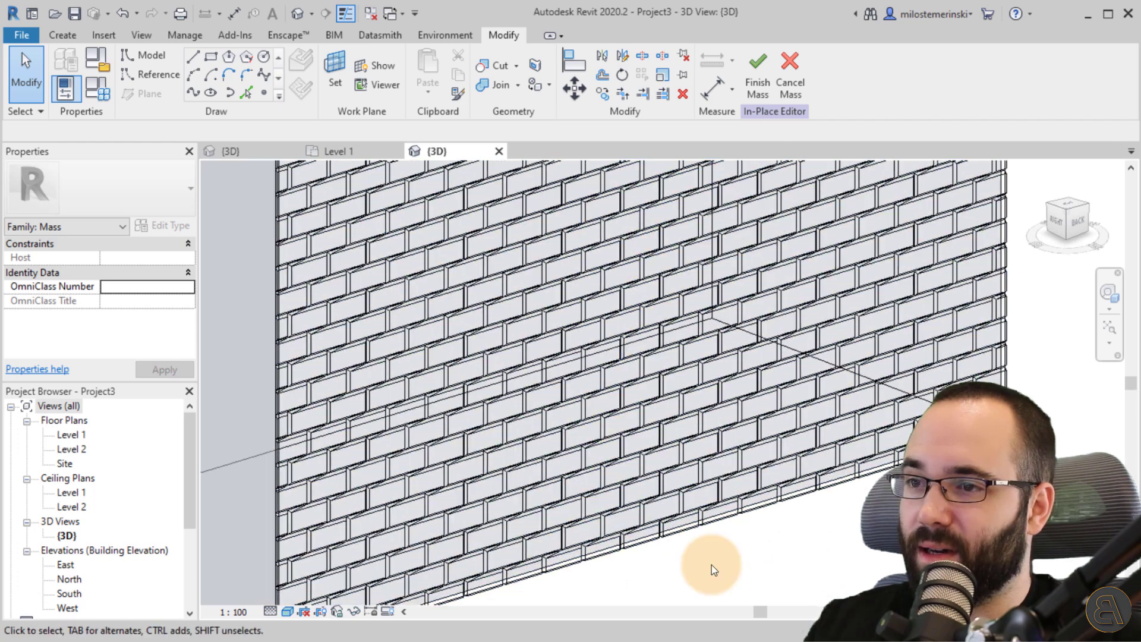
pyautogui.click(289, 611)
pyautogui.click(331, 543)
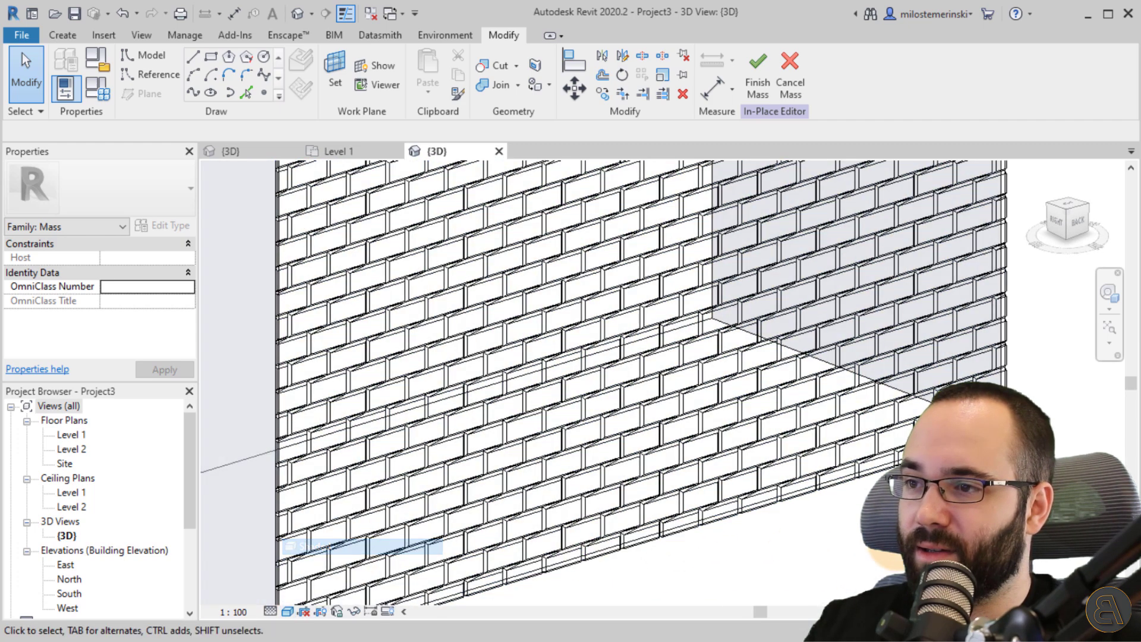
pyautogui.keyDown('shift'); pyautogui.moveTo(861, 555); pyautogui.dragTo(866, 573, button='middle'); pyautogui.keyUp('shift')
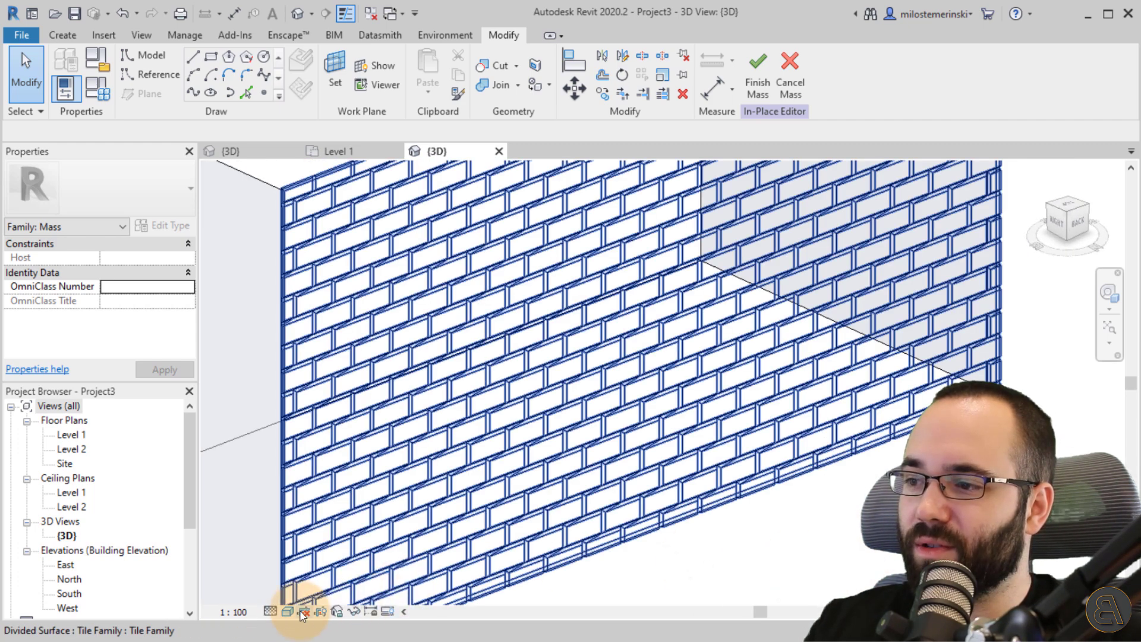
pyautogui.click(287, 610)
pyautogui.click(331, 576)
pyautogui.moveTo(796, 555)
pyautogui.keyDown('shift'); pyautogui.mouseDown(button='middle')
pyautogui.moveTo(756, 446)
pyautogui.moveTo(579, 473)
pyautogui.moveTo(756, 581)
pyautogui.moveTo(828, 555)
pyautogui.moveTo(810, 540)
pyautogui.mouseUp(button='middle'); pyautogui.keyUp('shift')
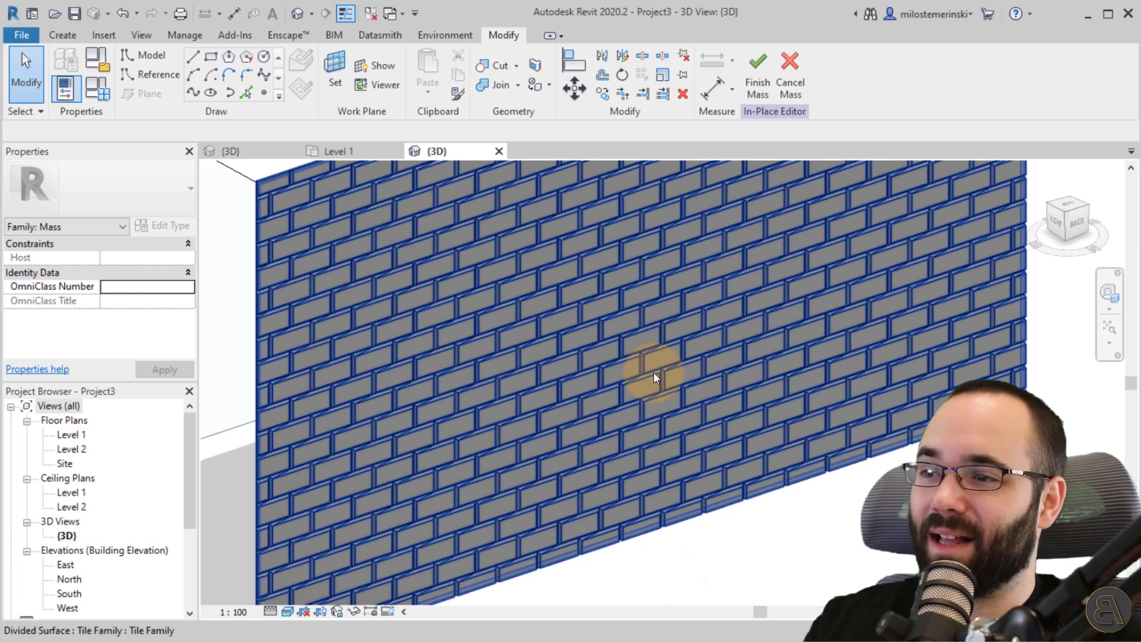
# Select a single tile panel on the divided surface and set its type's Offset parameter to 0.05.
pyautogui.scroll(-2, 653, 372)
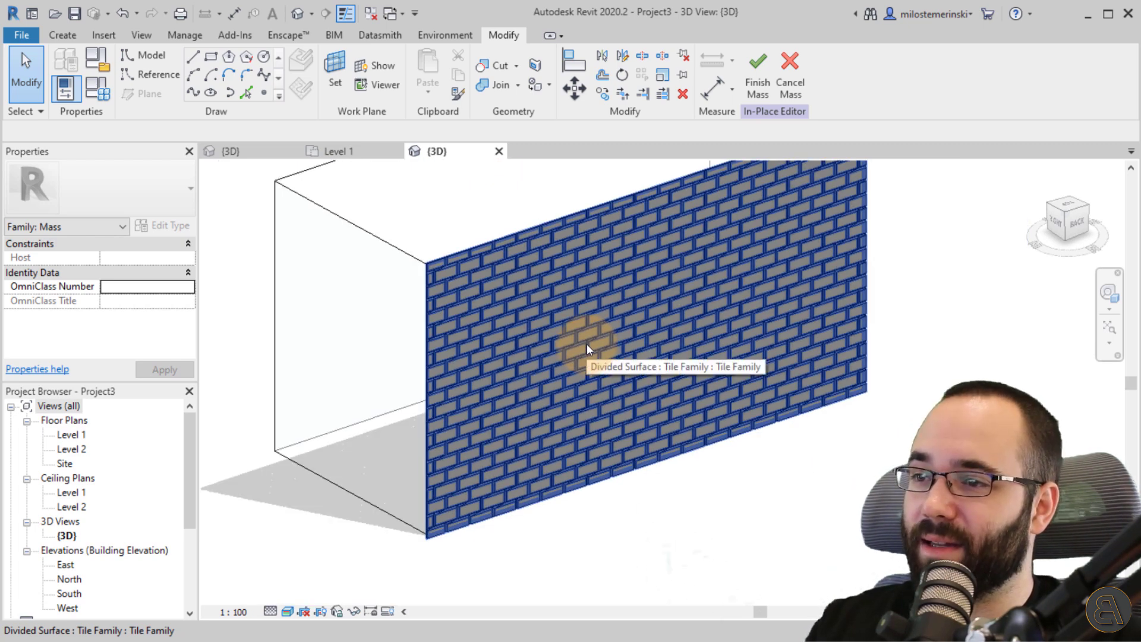
pyautogui.press('Tab')
pyautogui.press('Tab')
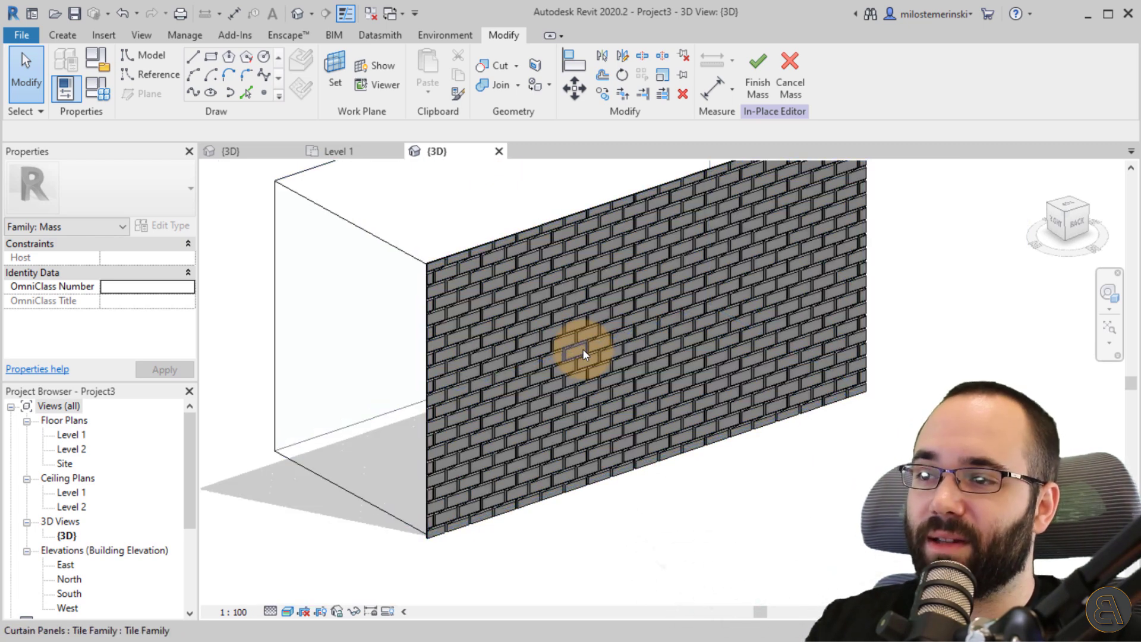
pyautogui.click(582, 349)
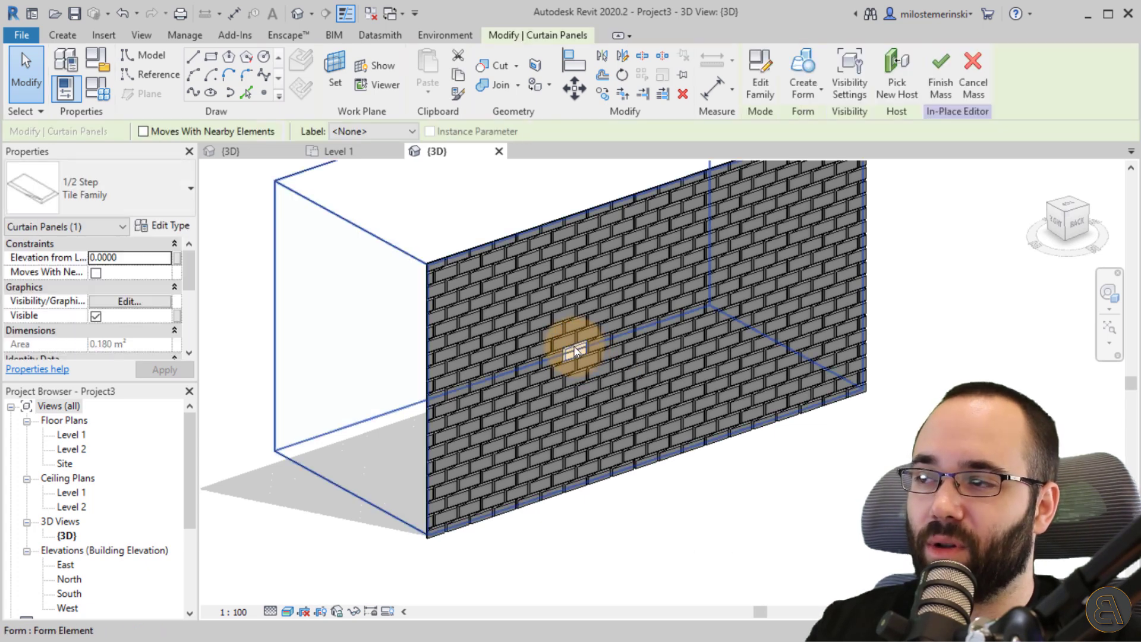
pyautogui.click(195, 227)
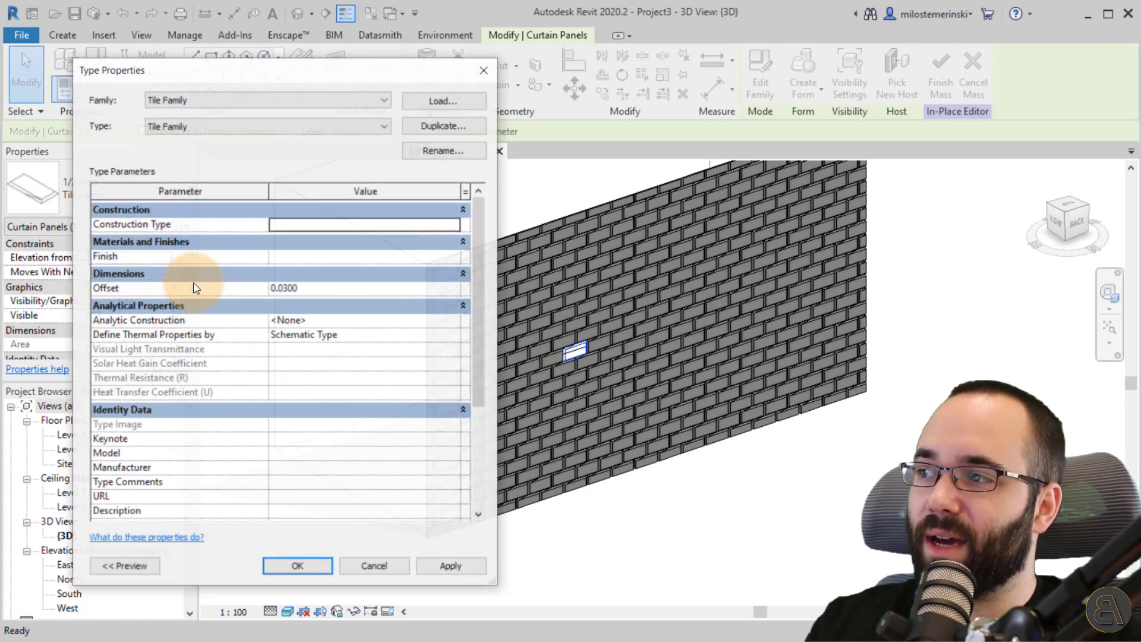
pyautogui.click(282, 290)
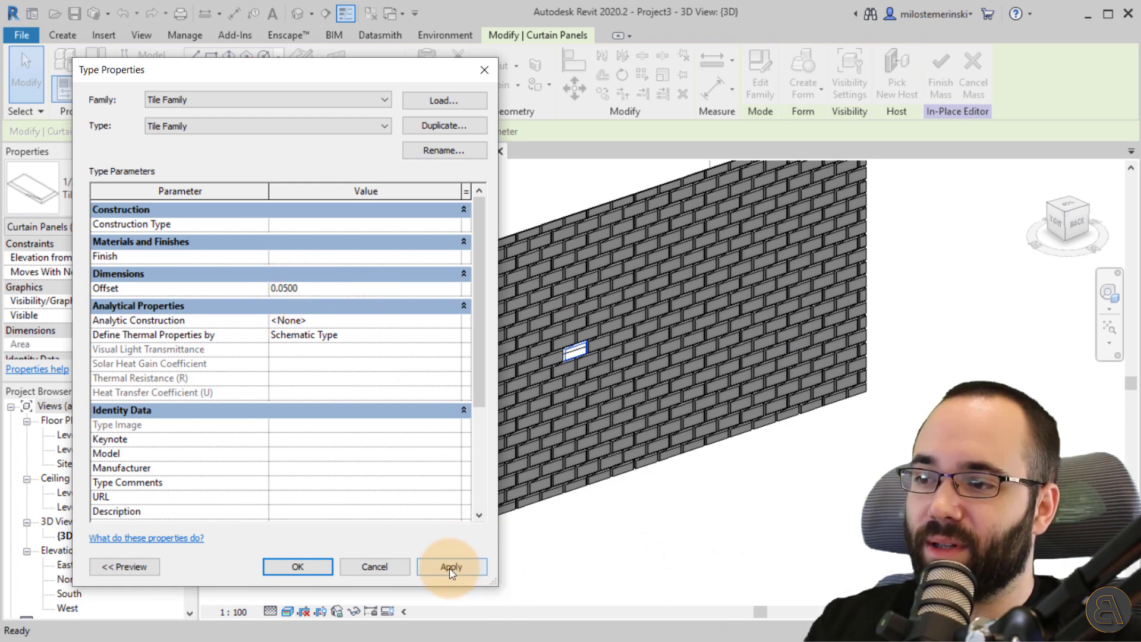
pyautogui.click(451, 567)
pyautogui.click(309, 566)
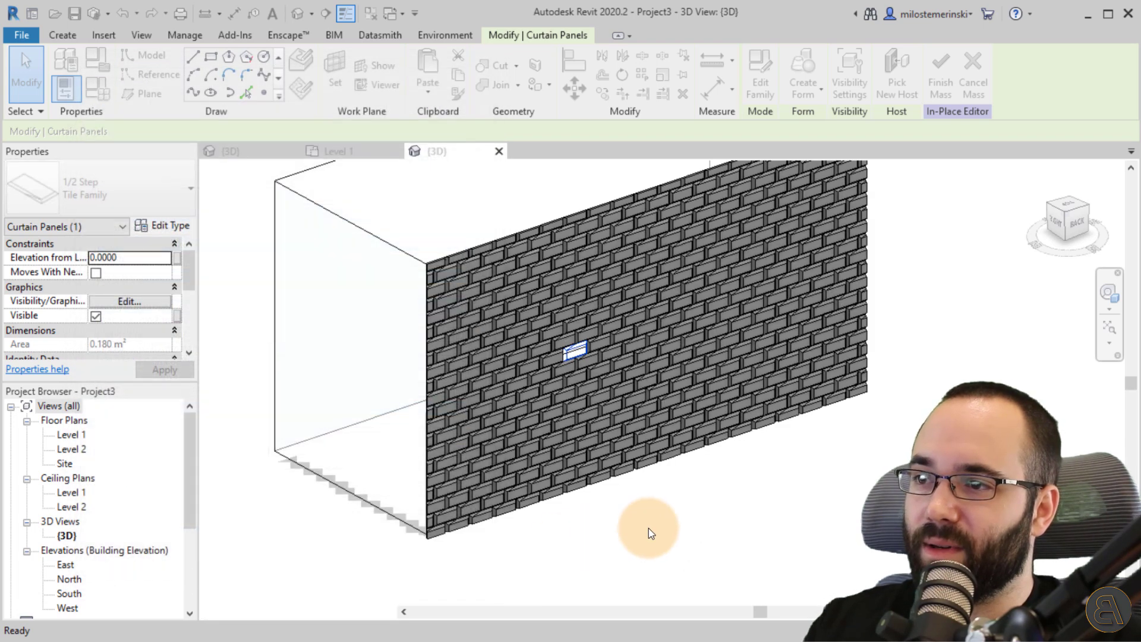
pyautogui.scroll(5, 535, 350)
pyautogui.press('Escape')
# Examine the tile bevels up close and the overall tiled wall from several angles.
pyautogui.scroll(2, 581, 338)
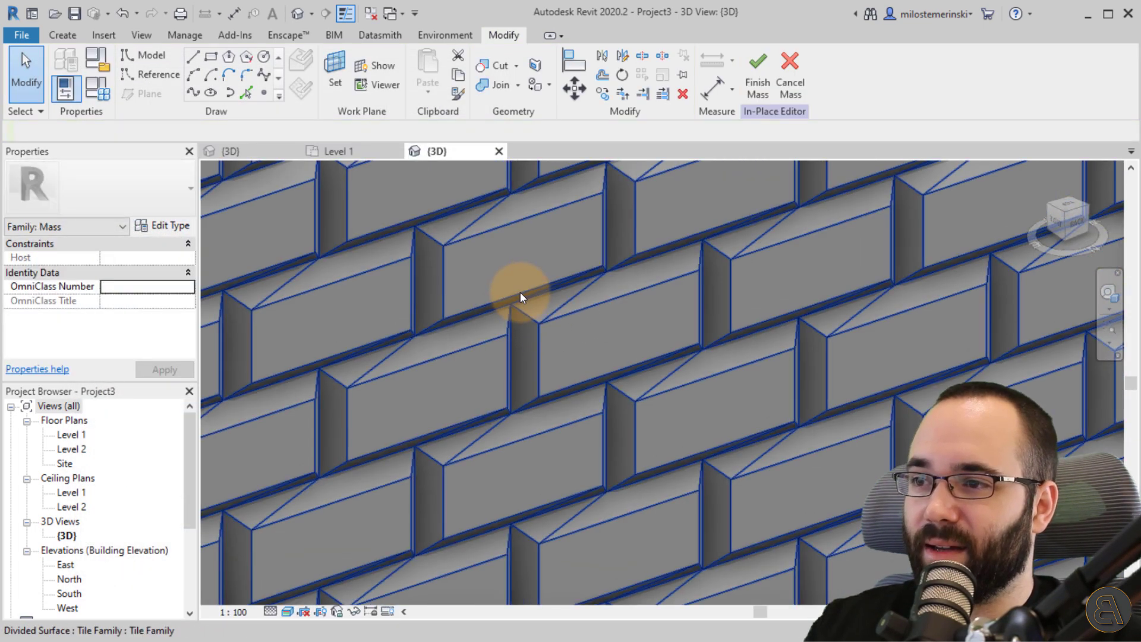
pyautogui.scroll(-5, 522, 298)
pyautogui.keyDown('shift'); pyautogui.moveTo(840, 407); pyautogui.dragTo(826, 334, button='middle'); pyautogui.keyUp('shift')
pyautogui.scroll(-8, 826, 334)
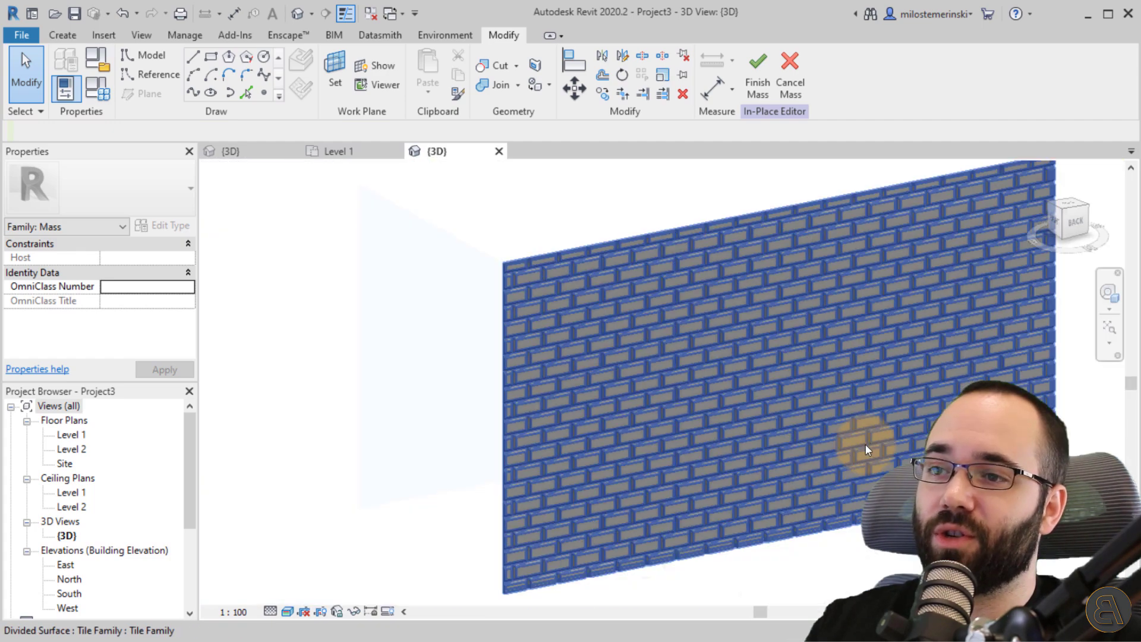
pyautogui.keyDown('shift'); pyautogui.moveTo(865, 444); pyautogui.dragTo(900, 441, button='middle'); pyautogui.keyUp('shift')
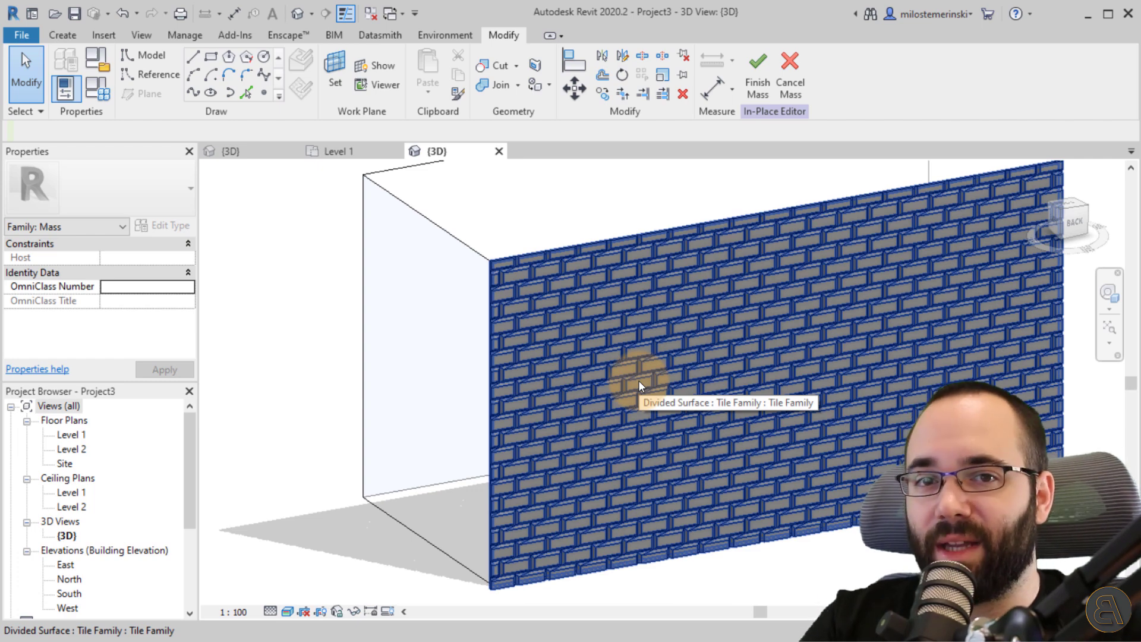
pyautogui.moveTo(446, 351); pyautogui.dragTo(285, 352, button='middle')
pyautogui.moveTo(458, 391); pyautogui.dragTo(387, 369, button='middle')
pyautogui.moveTo(734, 588); pyautogui.dragTo(726, 595, button='middle')
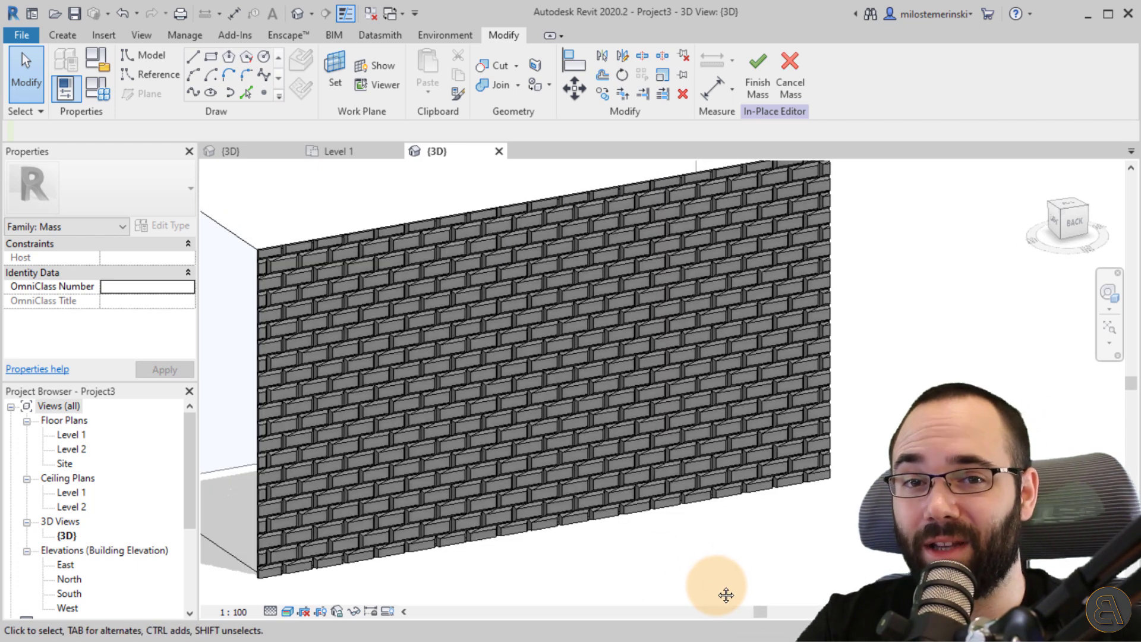